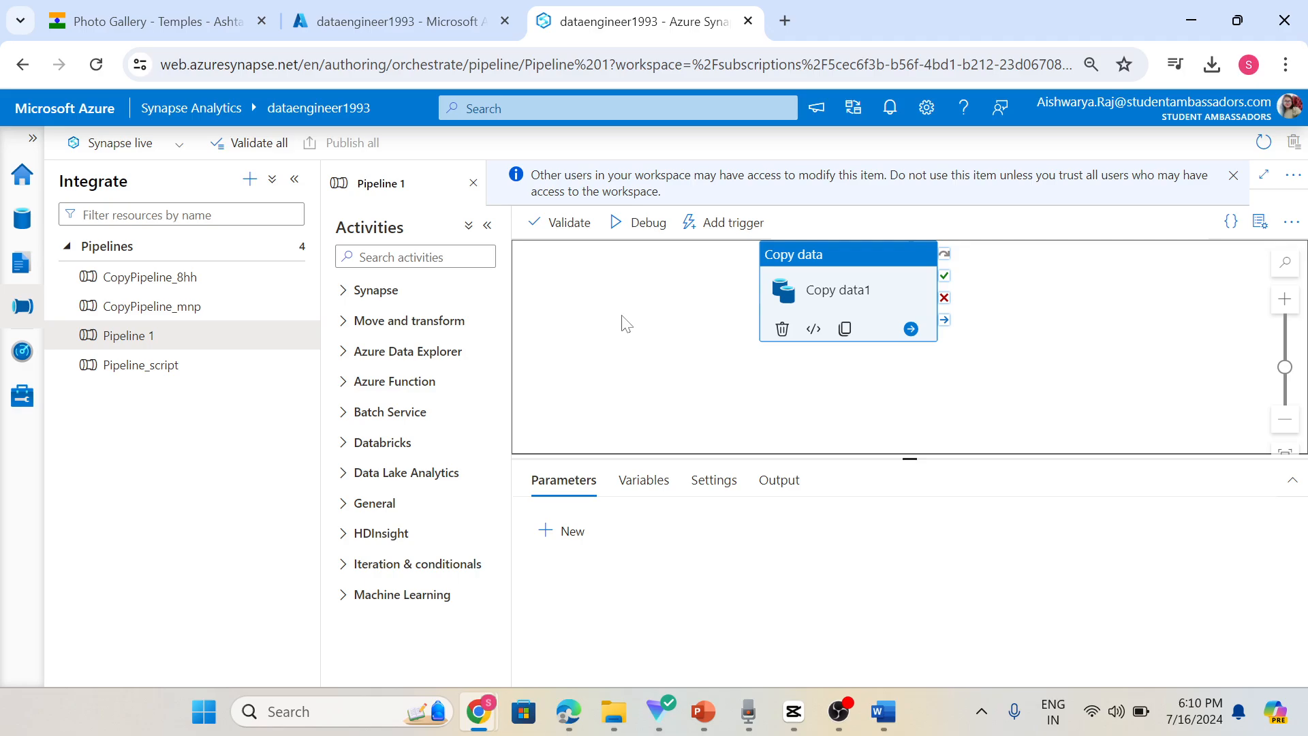
Step: Reposition the Copy data1 activity toward the left of the pipeline canvas and open its source settings
{"action": "left_click_drag", "start_coordinate": [812, 268], "coordinate": [611, 334]}
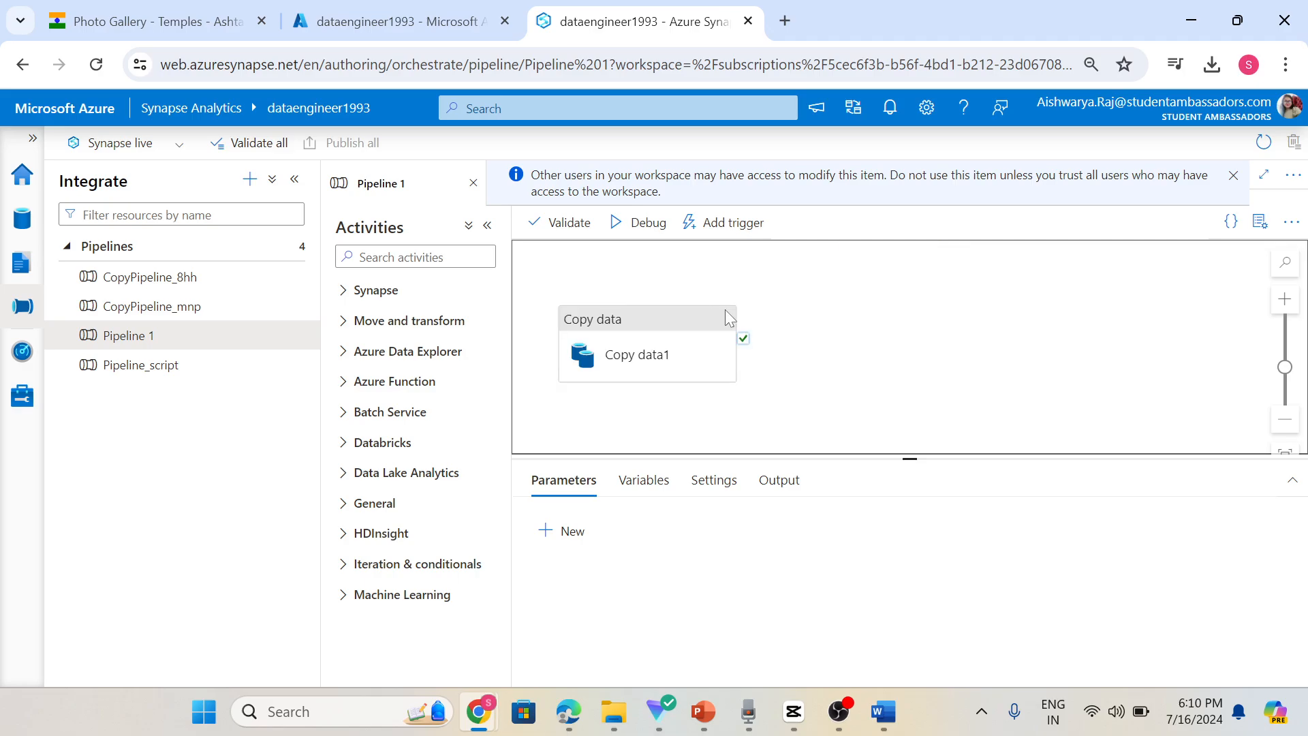
{"action": "left_click", "coordinate": [625, 357]}
{"action": "left_click", "coordinate": [633, 485]}
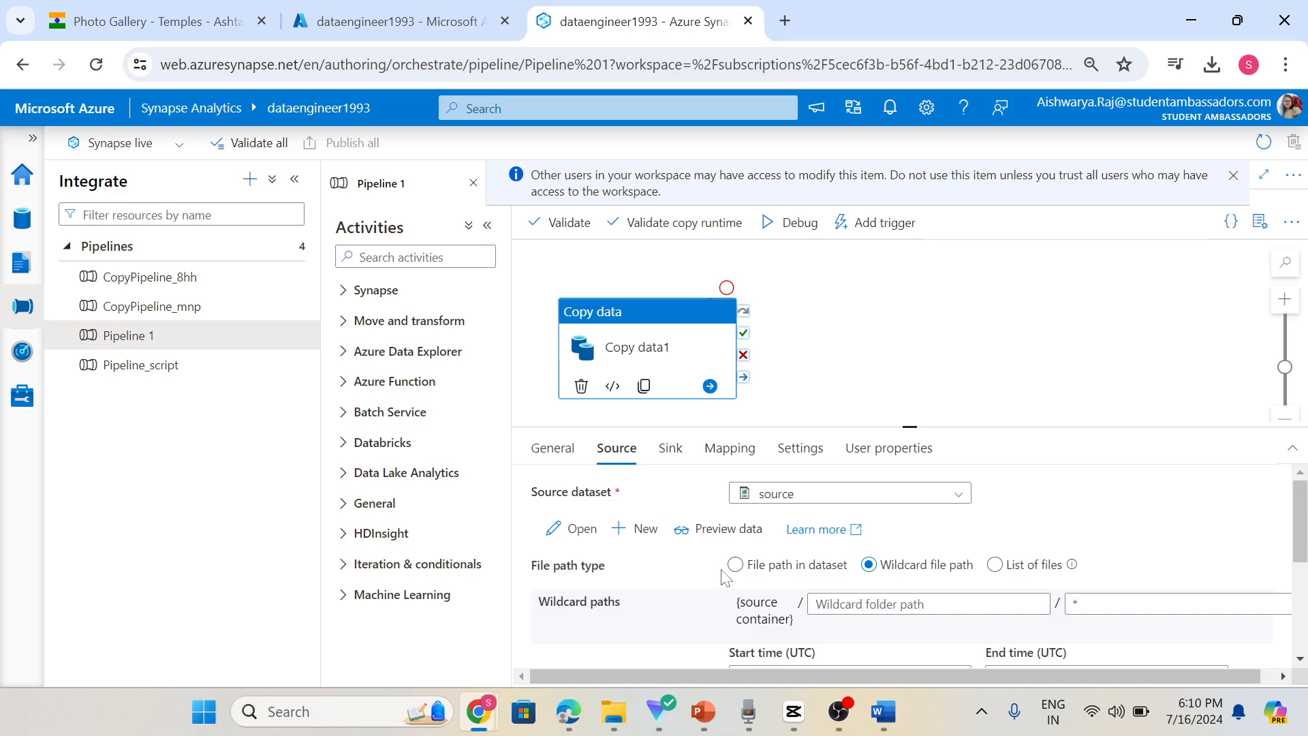
{"action": "left_click", "coordinate": [1035, 567]}
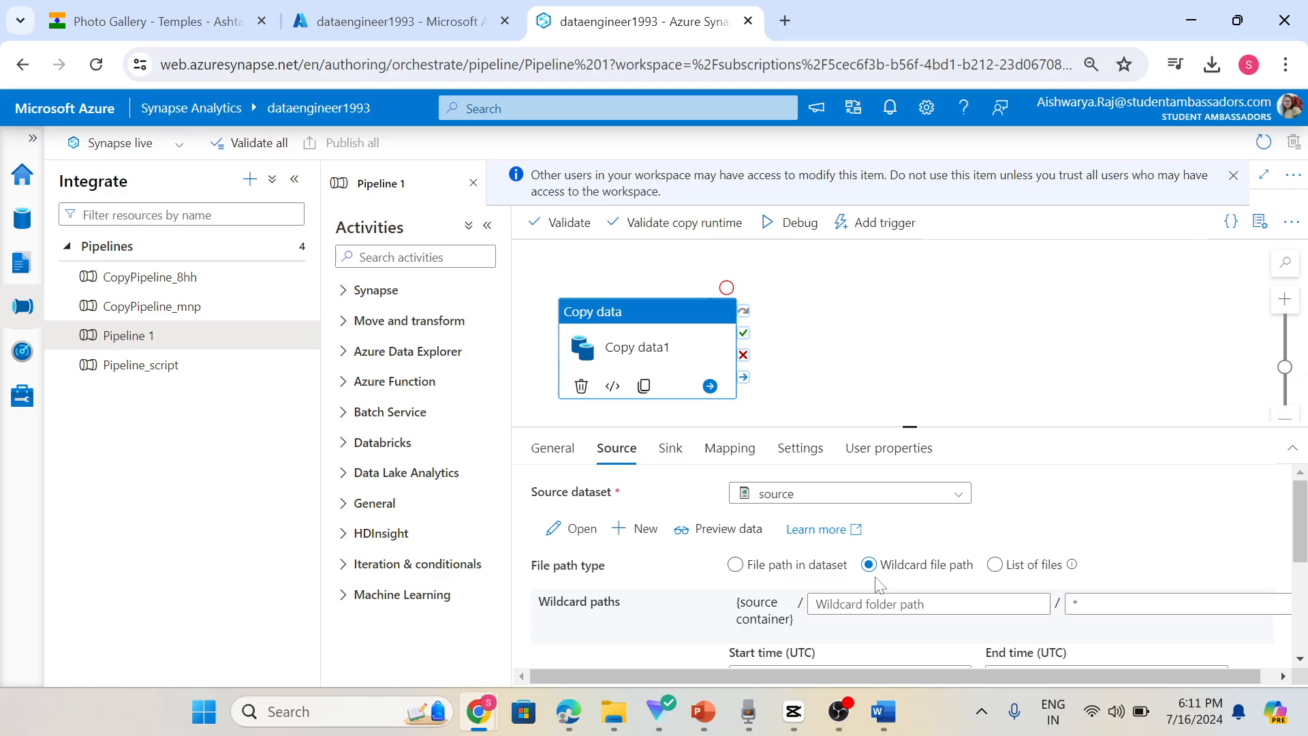
Step: Examine the file path fields of the source dataset and the wildcard folder and file fields of the copy source
{"action": "left_click", "coordinate": [558, 530]}
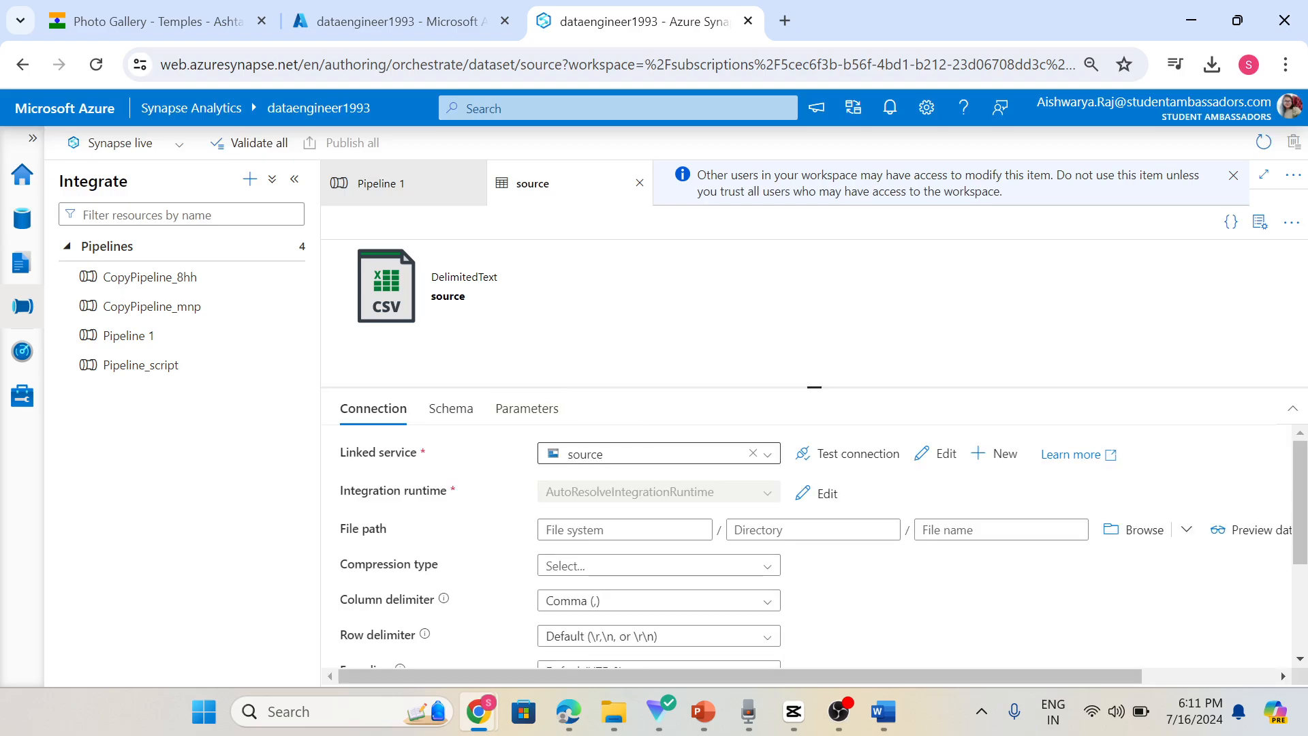
{"action": "left_click", "coordinate": [735, 529]}
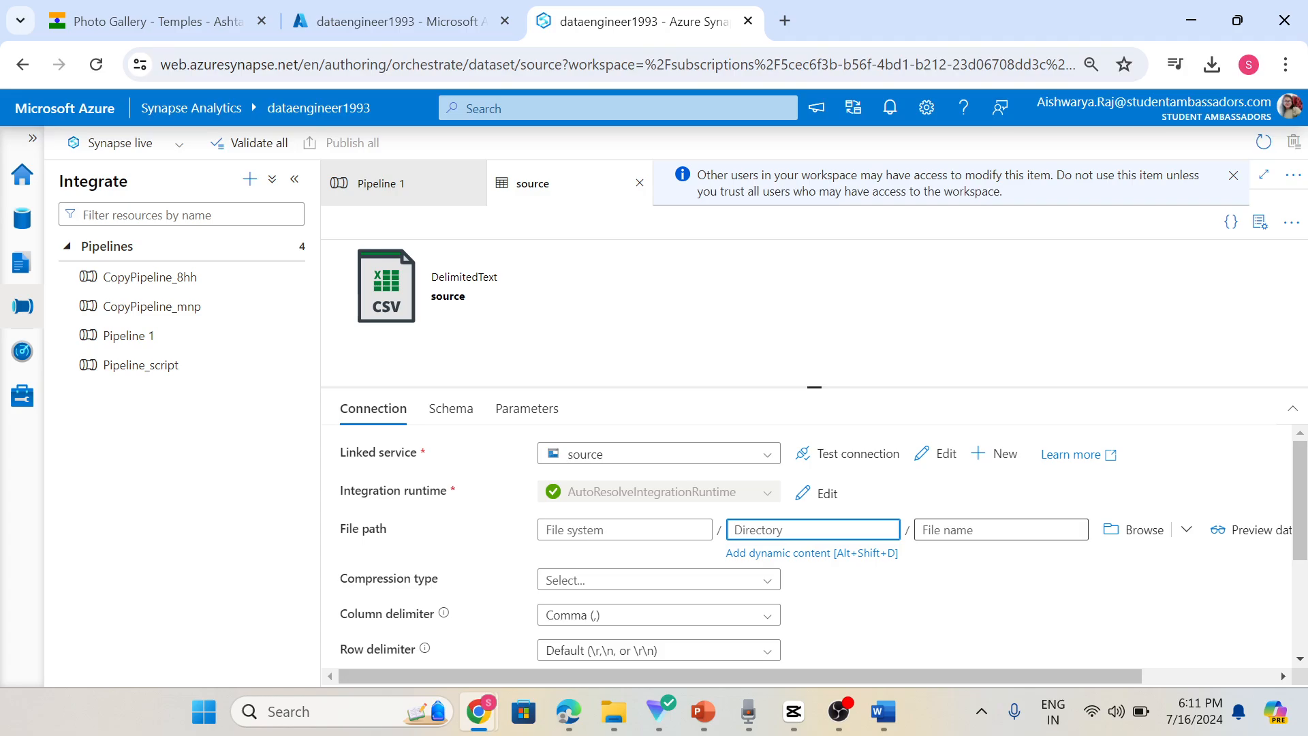
{"action": "left_click", "coordinate": [947, 529]}
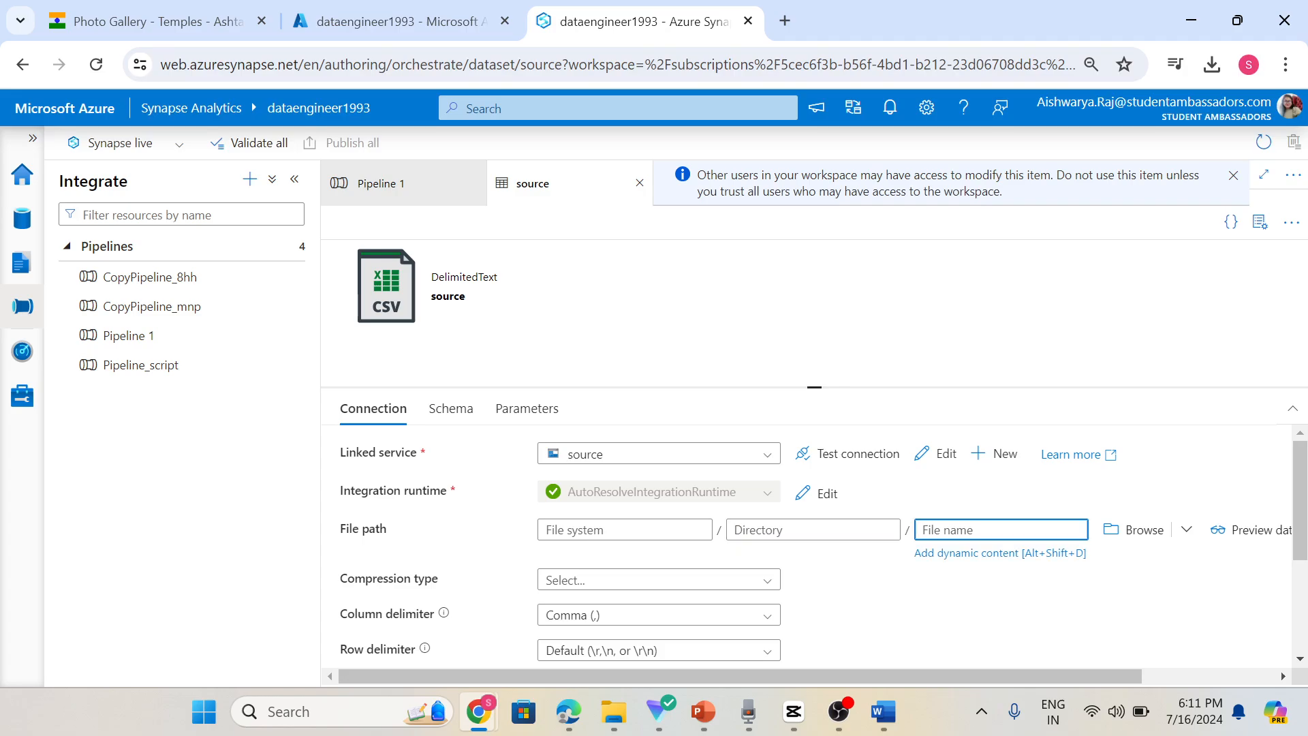
{"action": "left_click", "coordinate": [414, 203]}
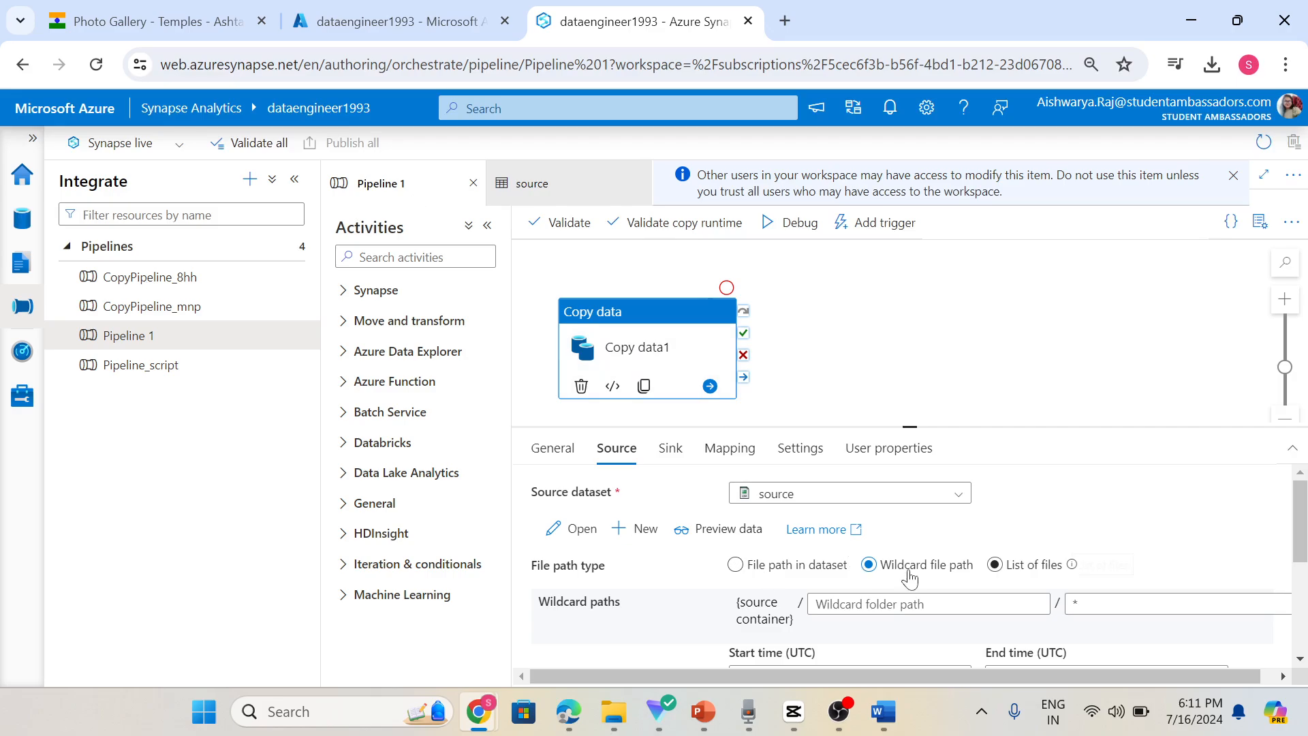
{"action": "left_click", "coordinate": [909, 603]}
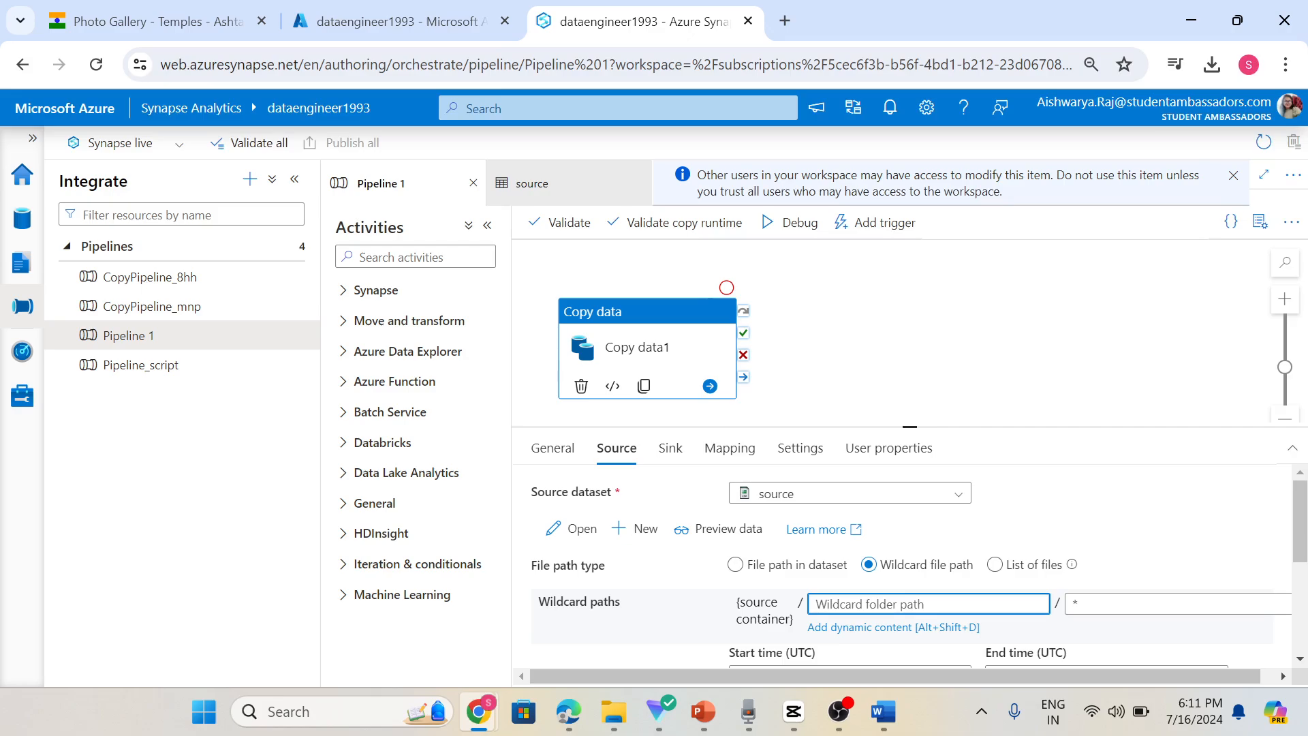
{"action": "left_click", "coordinate": [1158, 604]}
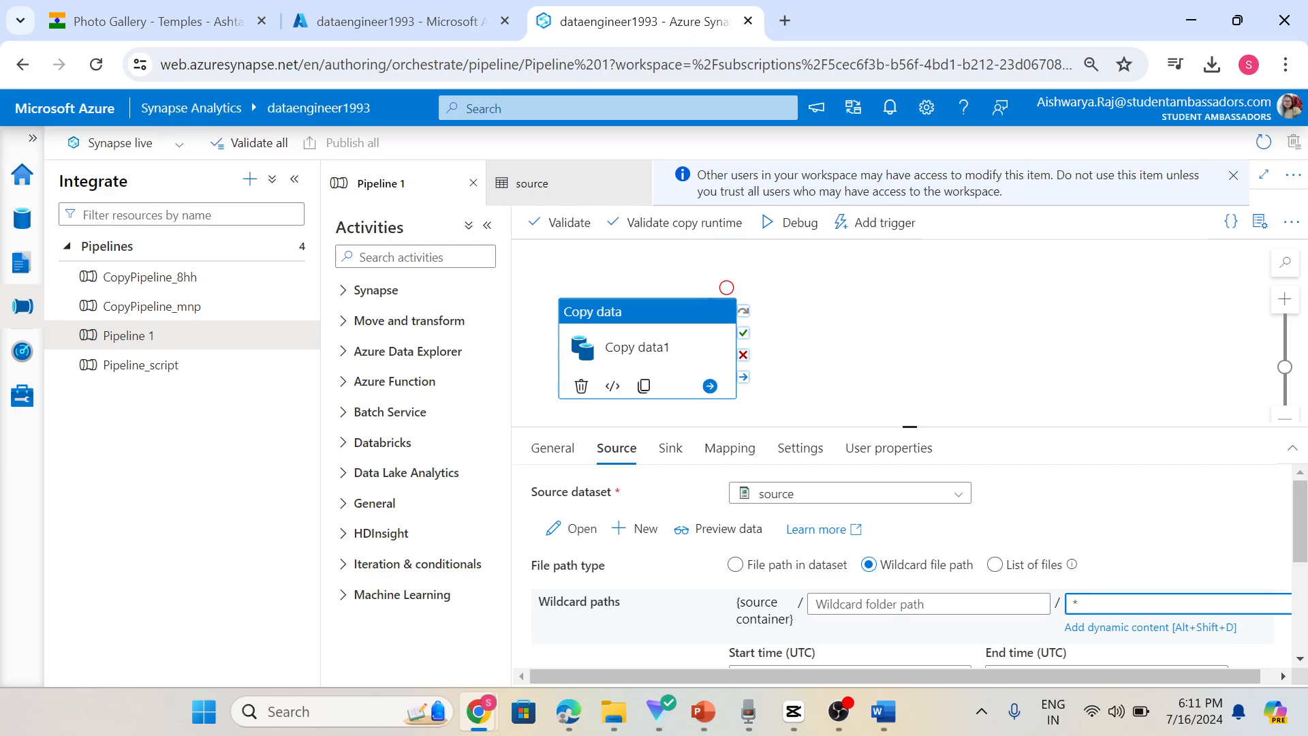
Step: Set the source dataset's file path to the source folder by browsing from the root folder
{"action": "left_click", "coordinate": [523, 184]}
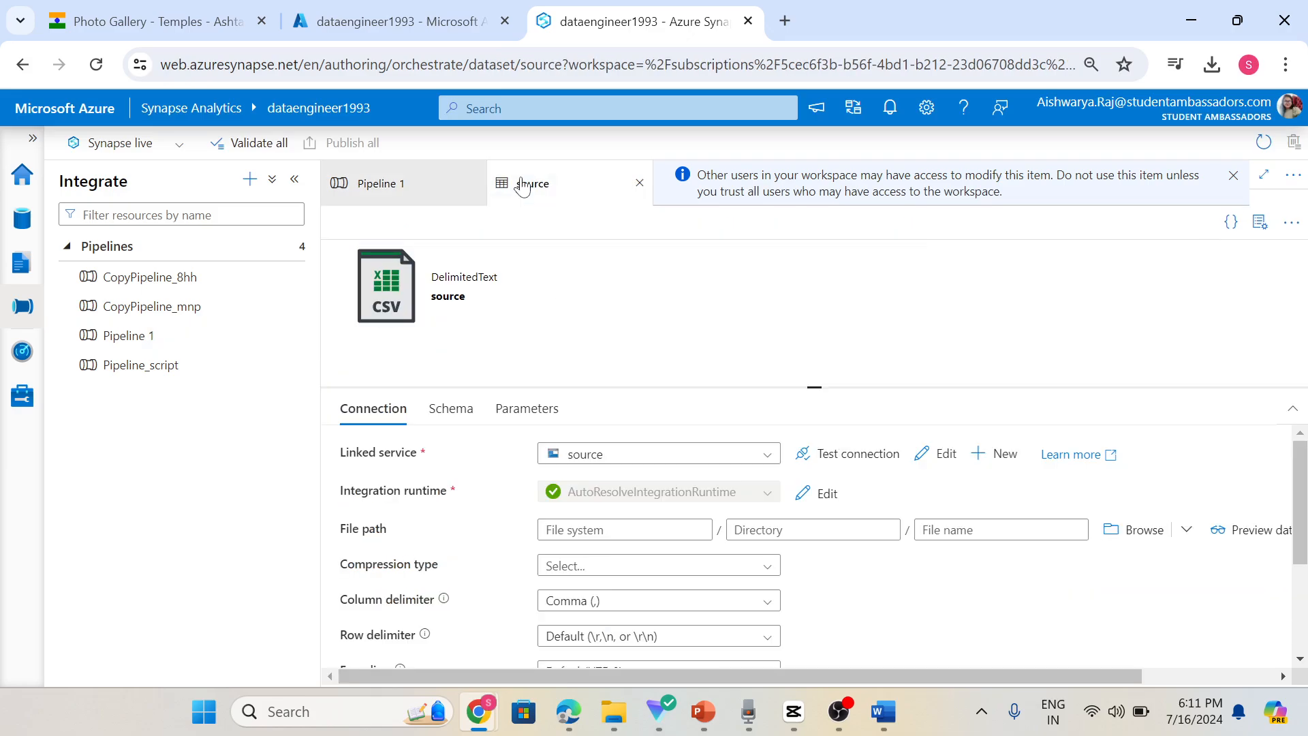
{"action": "left_click", "coordinate": [1114, 529]}
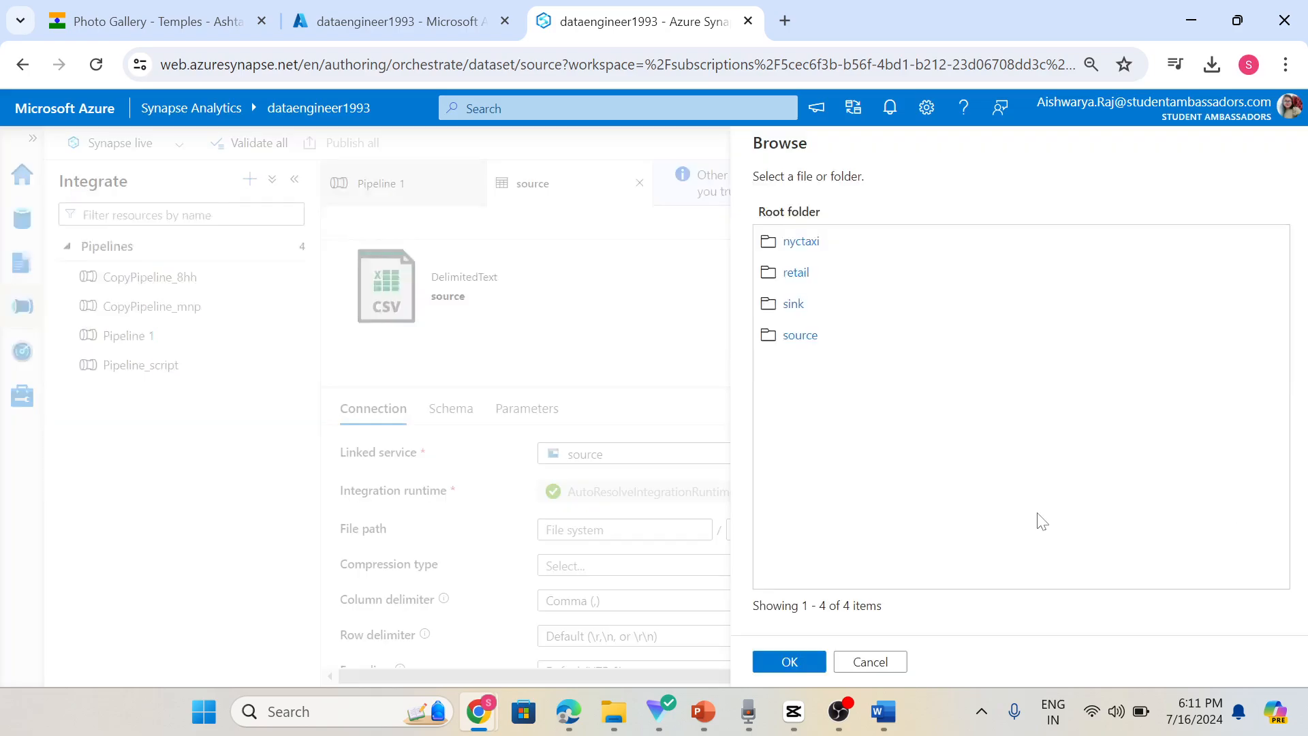
{"action": "left_click", "coordinate": [792, 334]}
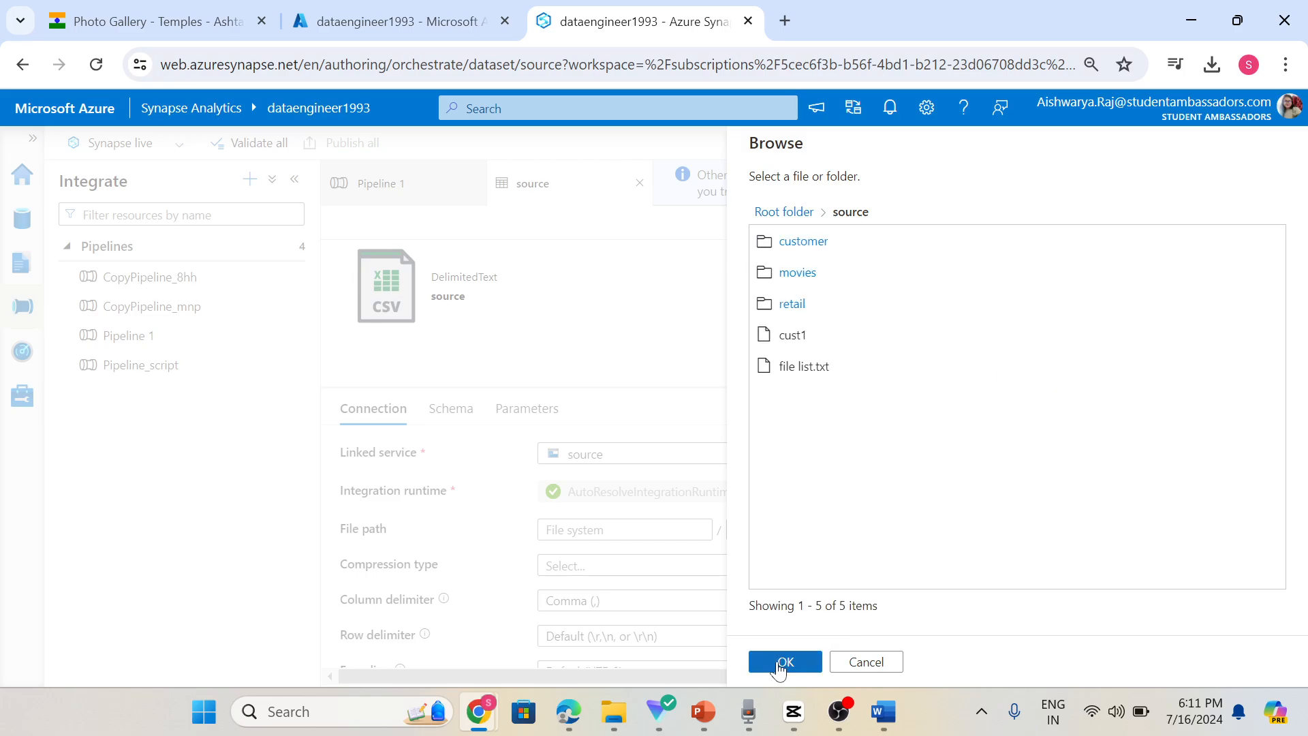
{"action": "left_click", "coordinate": [785, 662]}
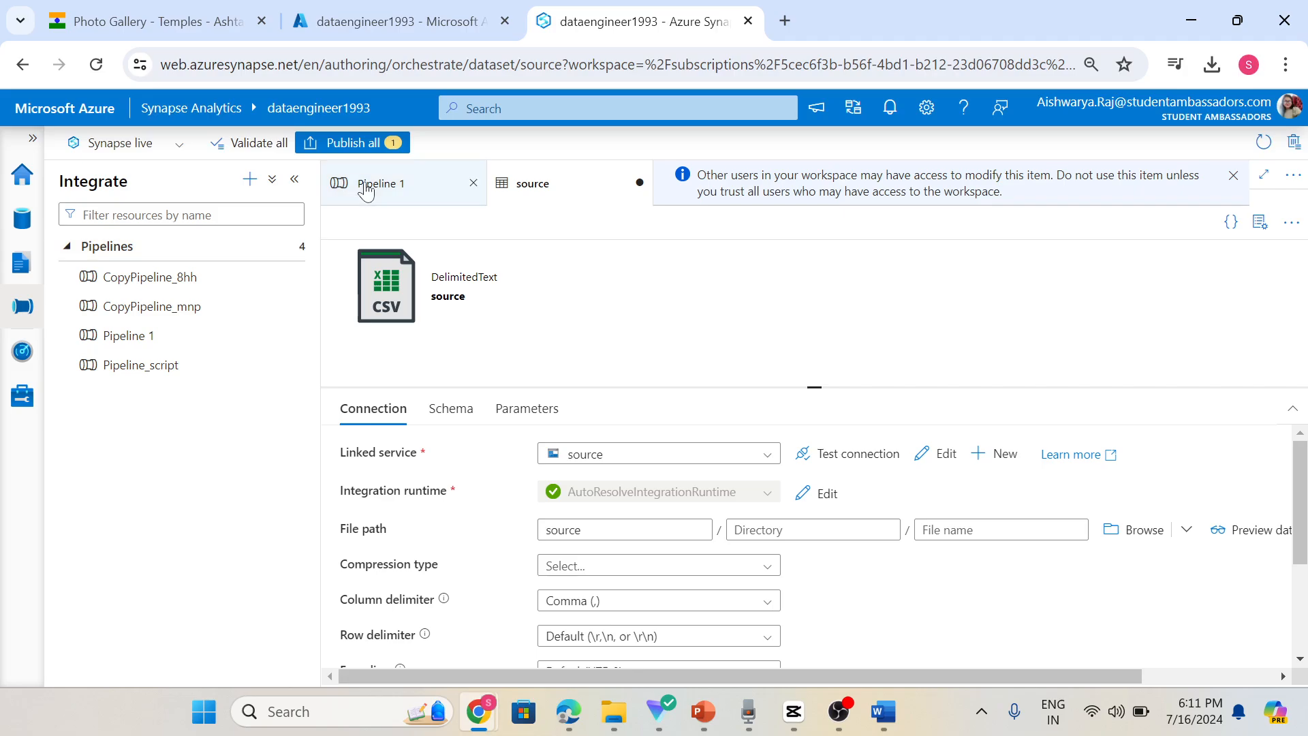
Step: Compare Pipeline 1's wildcard path fields with the non-recursive Folder* filter example in the Word document
{"action": "left_click", "coordinate": [366, 192]}
{"action": "left_click", "coordinate": [796, 604]}
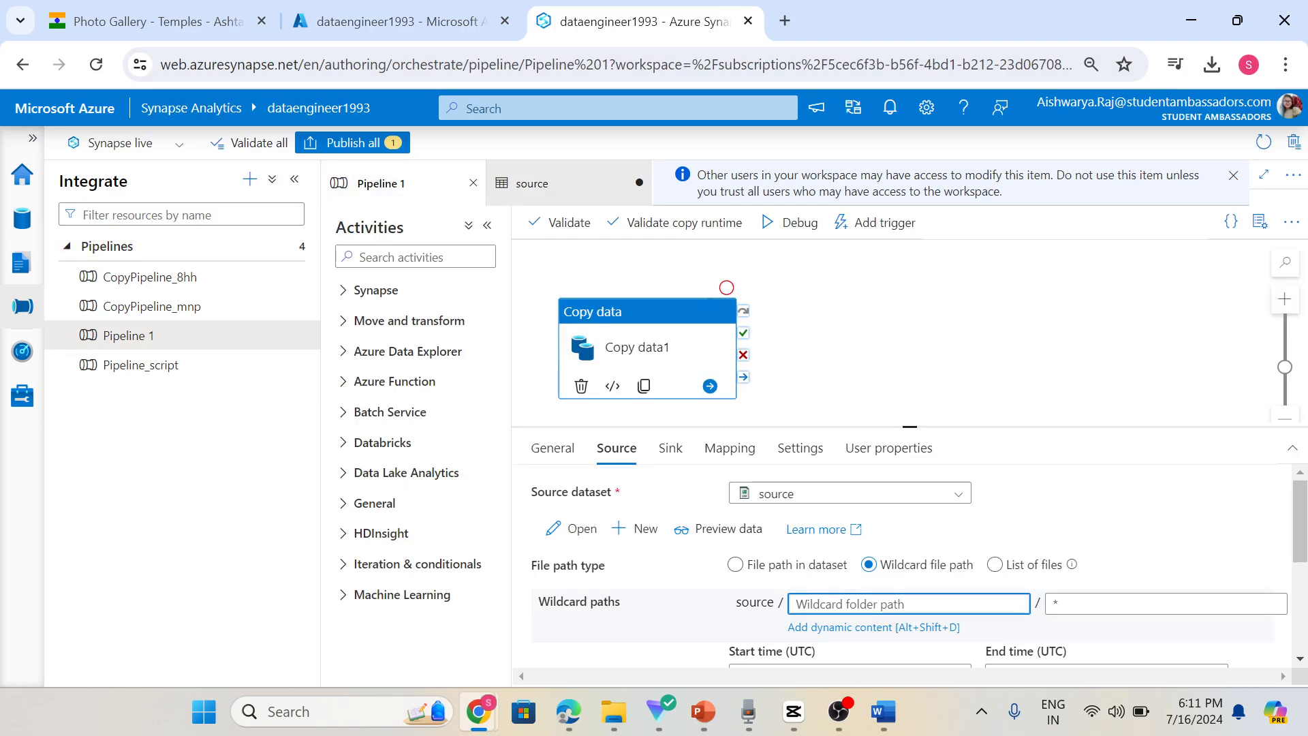
{"action": "scroll", "coordinate": [684, 613], "scroll_direction": "down", "scroll_amount": 2}
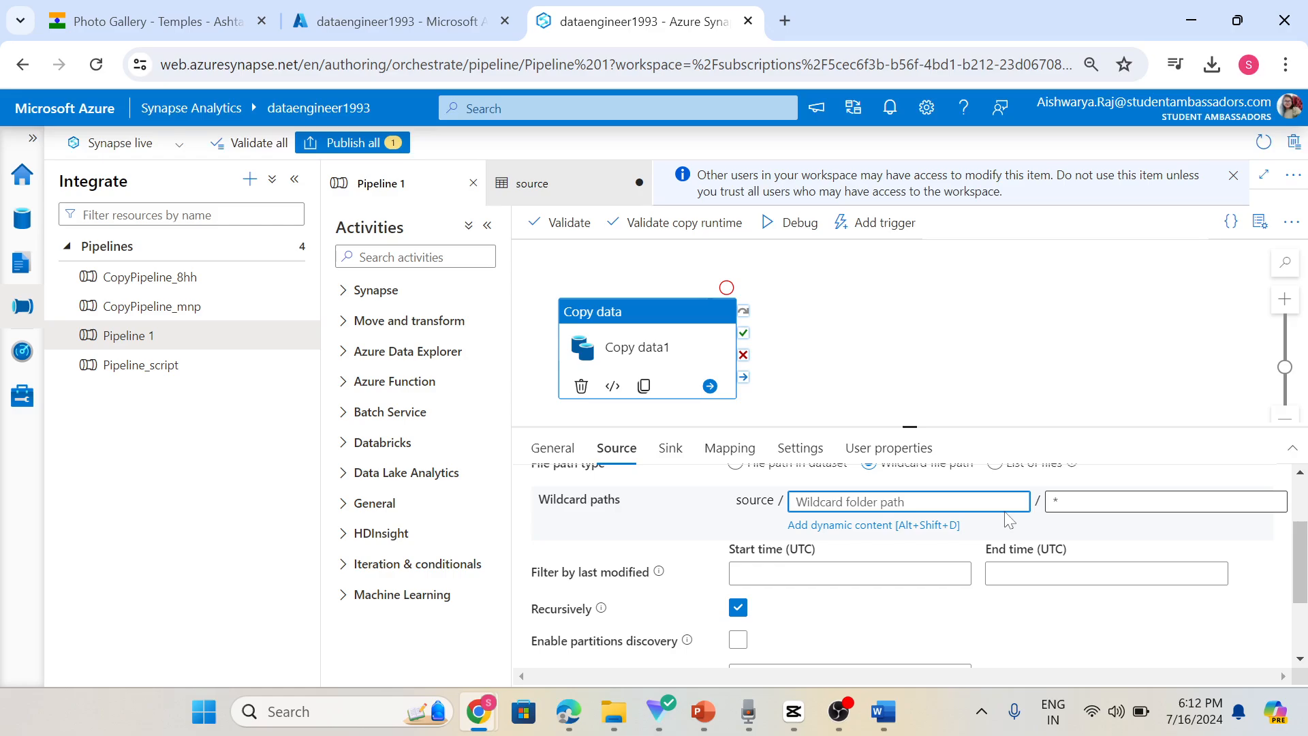
{"action": "left_click", "coordinate": [882, 711]}
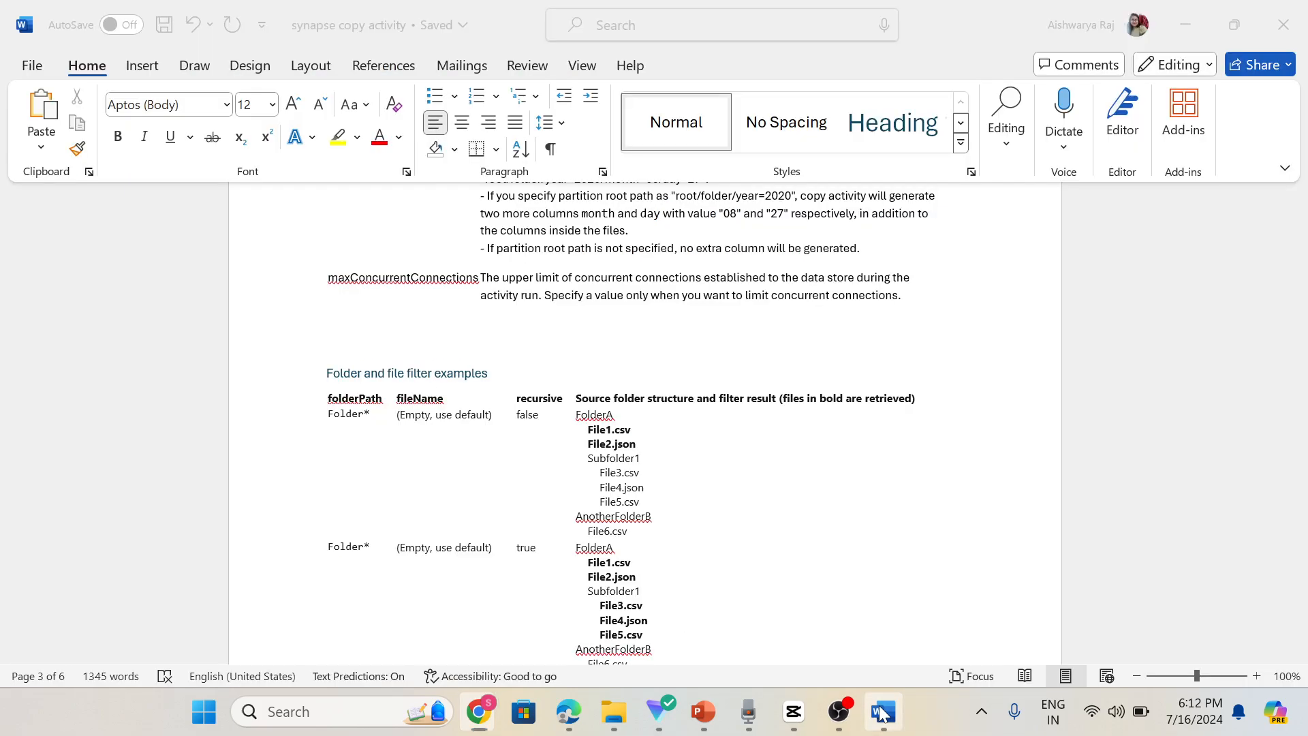
{"action": "scroll", "coordinate": [294, 515], "scroll_direction": "down", "scroll_amount": 1}
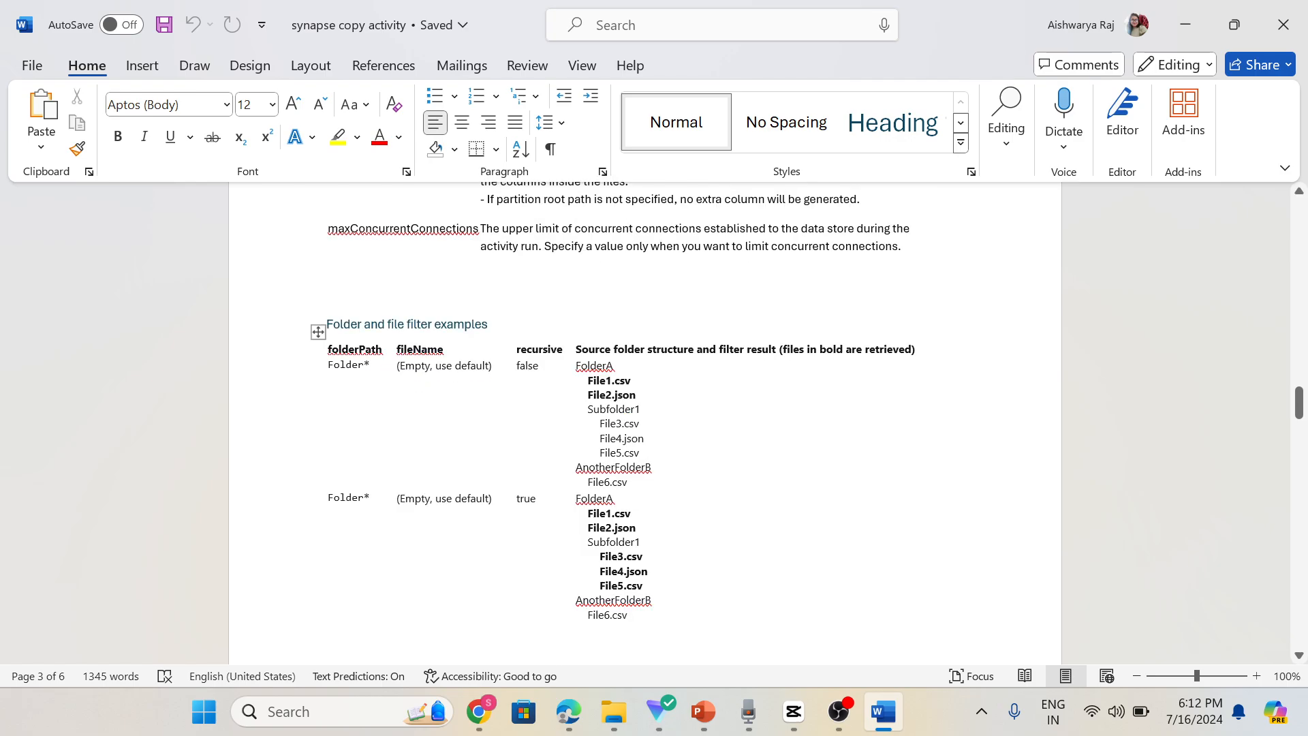
{"action": "left_click_drag", "start_coordinate": [340, 365], "coordinate": [364, 365]}
{"action": "double_click", "coordinate": [338, 365]}
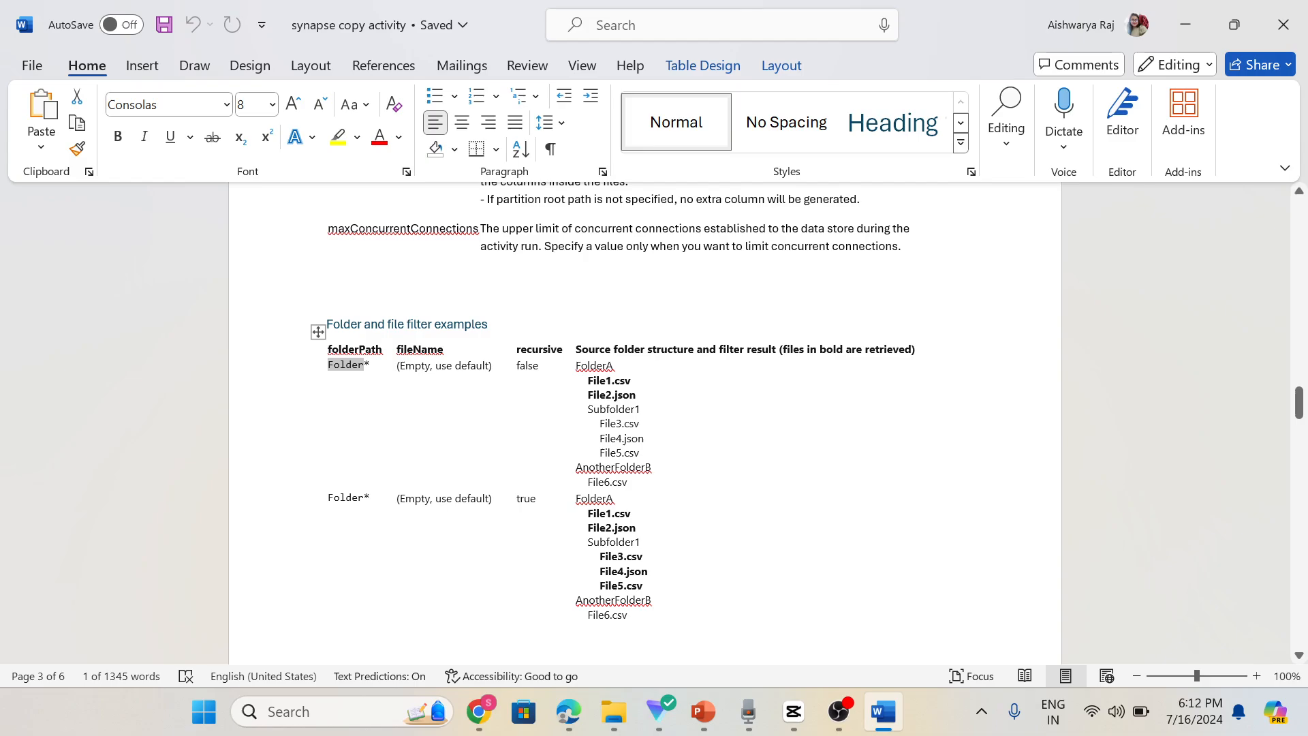
Step: Switch back to Synapse, disable the copy source's Recursively option, check its description, and enable it again
{"action": "left_click", "coordinate": [484, 718]}
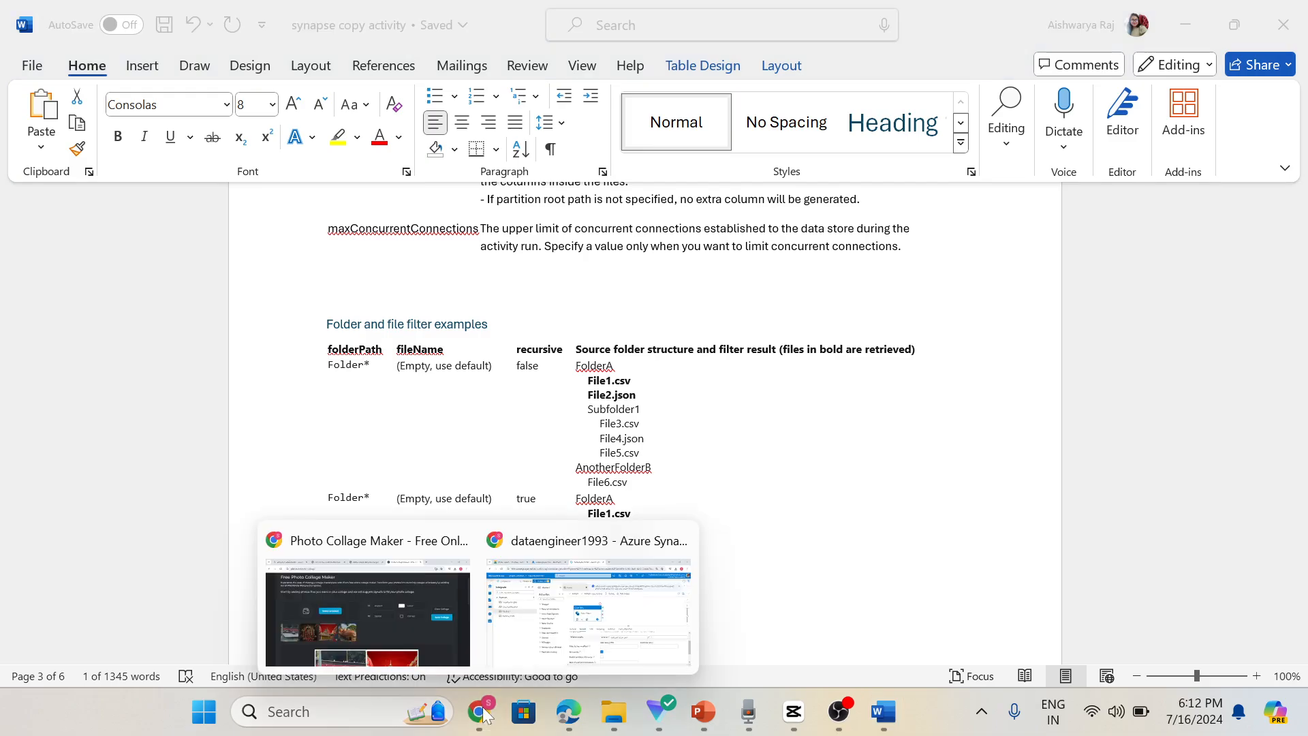
{"action": "left_click", "coordinate": [557, 584]}
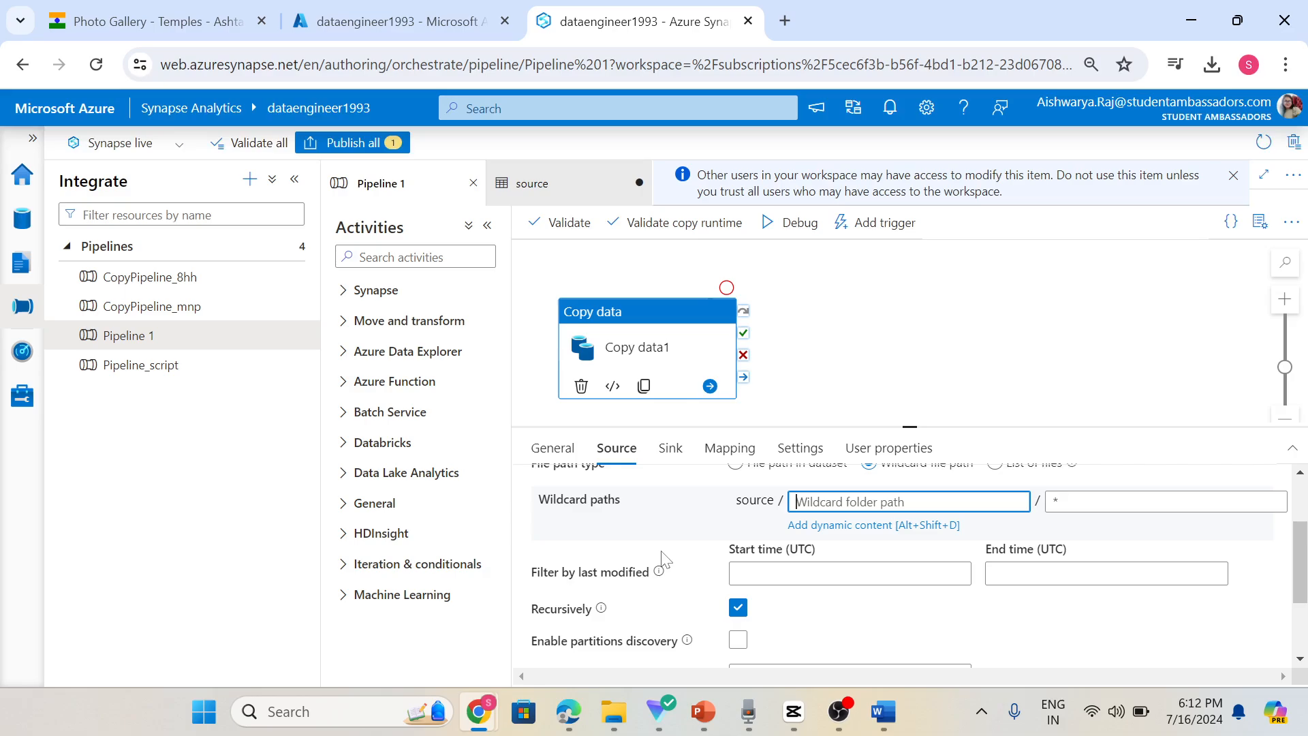
{"action": "scroll", "coordinate": [664, 559], "scroll_direction": "down", "scroll_amount": 2}
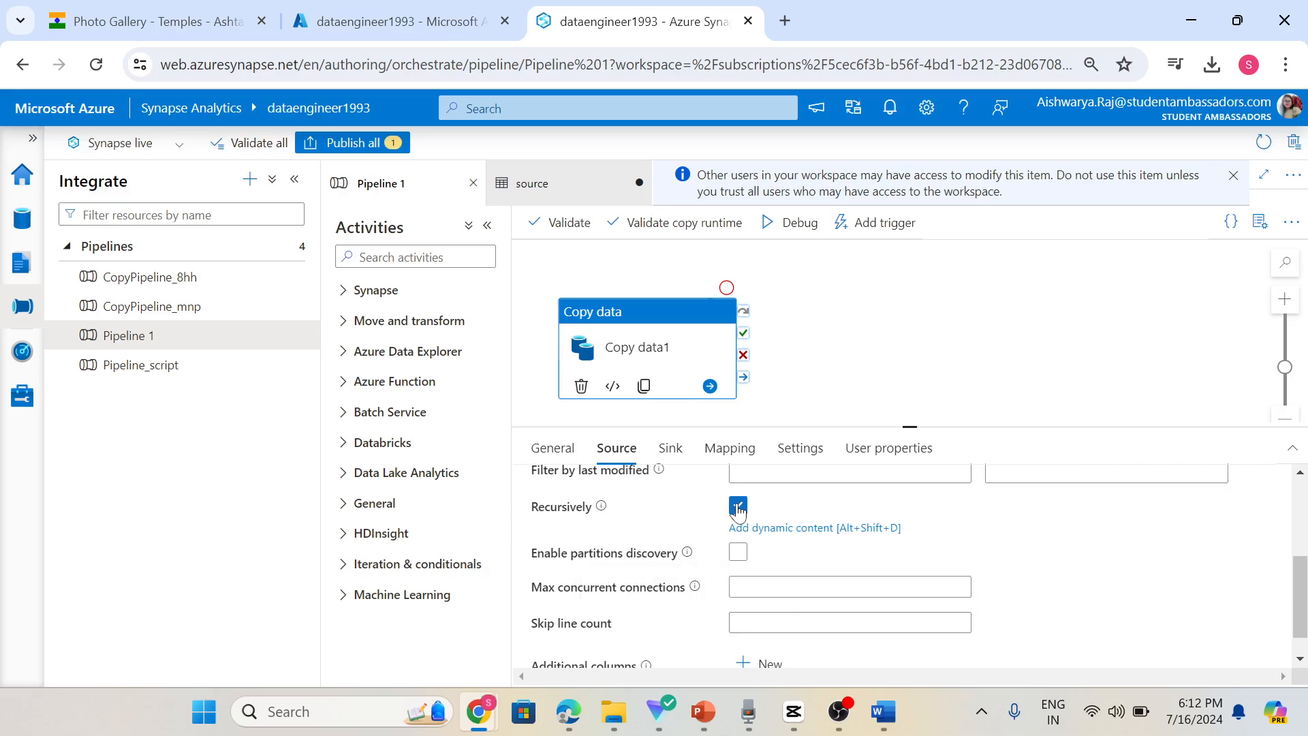
{"action": "left_click", "coordinate": [738, 506]}
{"action": "mouse_move", "coordinate": [602, 514]}
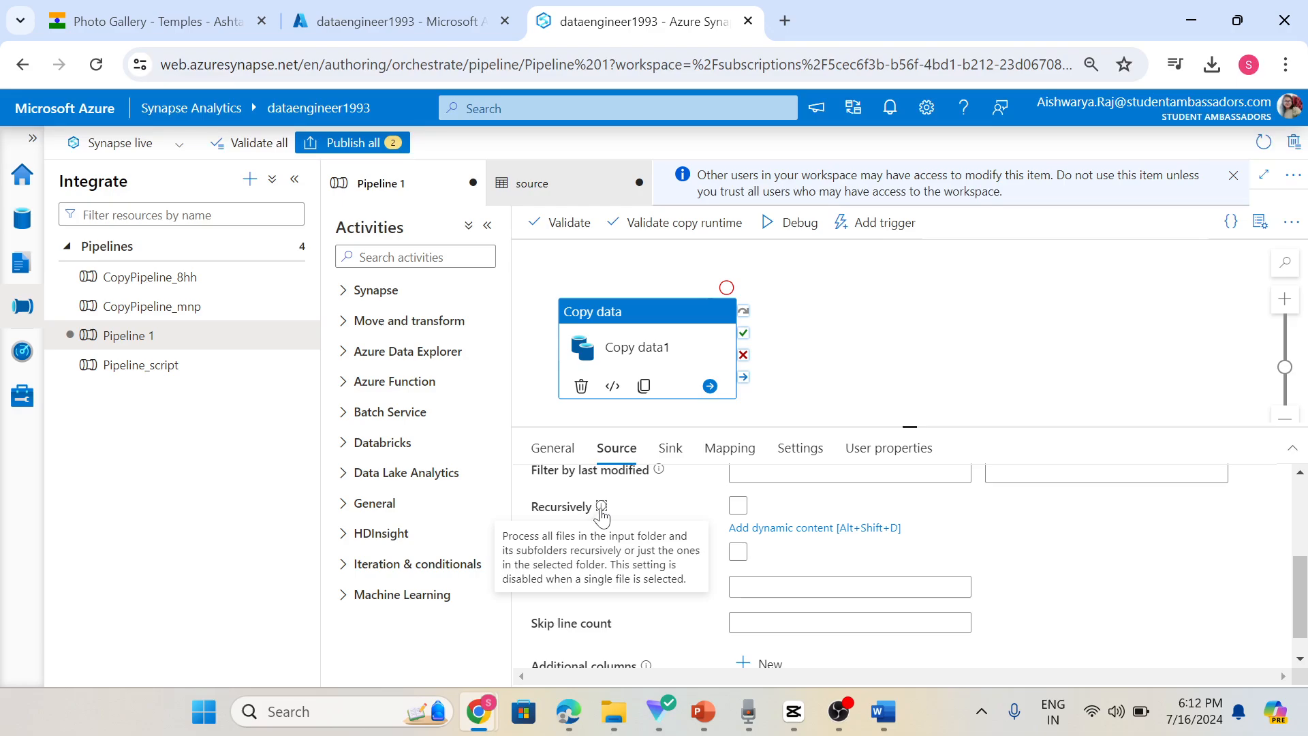
{"action": "left_click", "coordinate": [737, 507]}
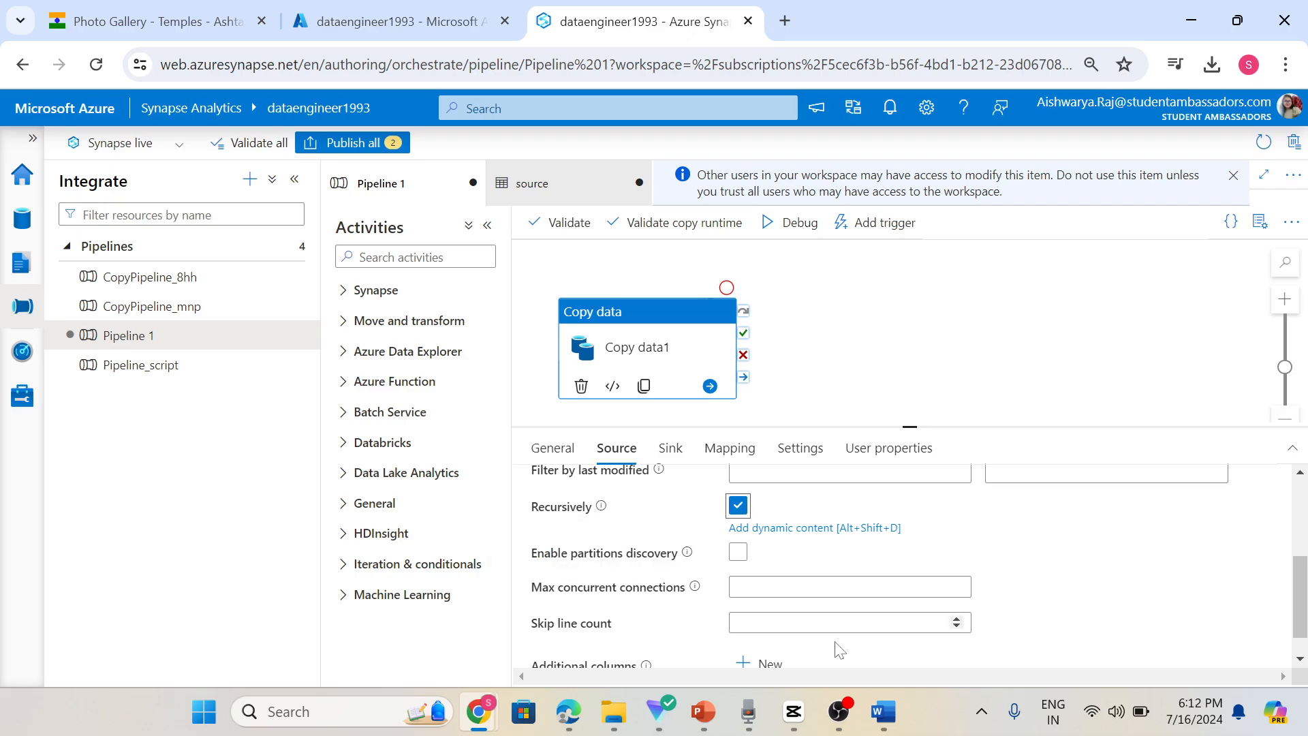
Step: Switch to the Word document and examine the Folder* filter example with recursive set to true
{"action": "left_click", "coordinate": [885, 710]}
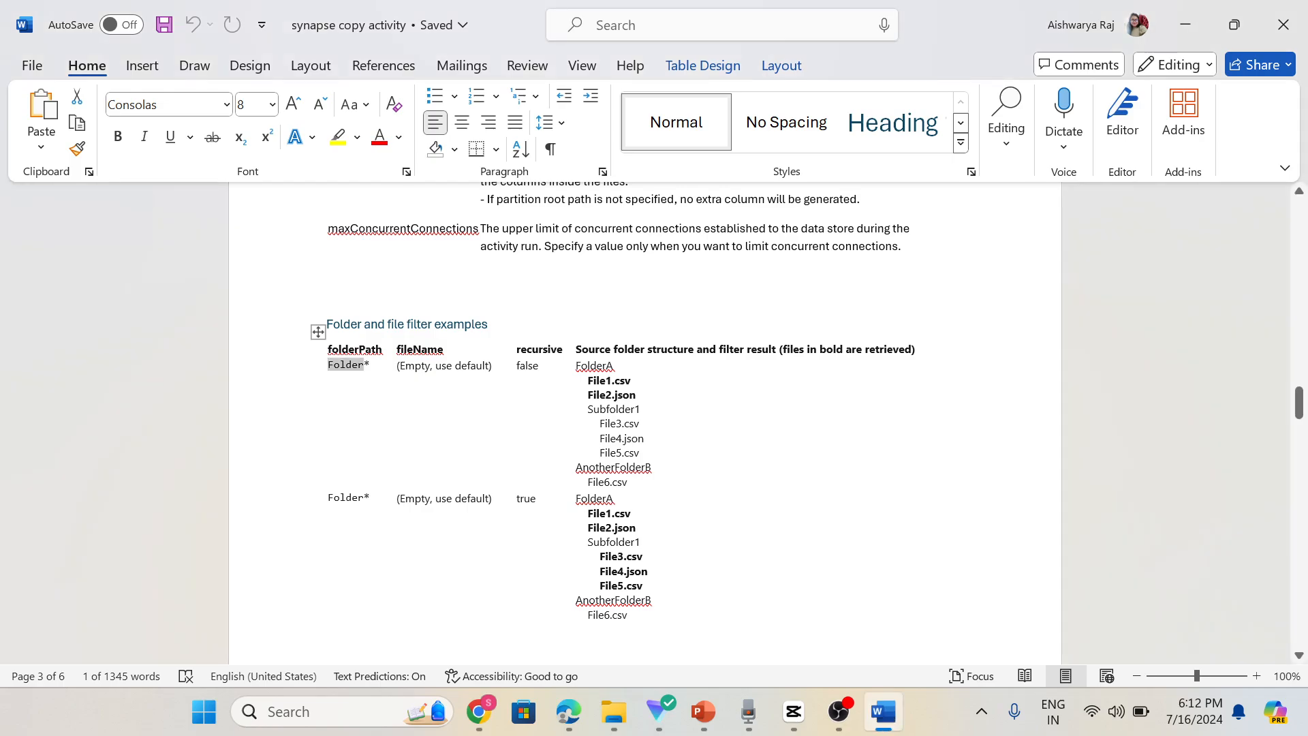
{"action": "left_click_drag", "start_coordinate": [436, 499], "coordinate": [531, 499]}
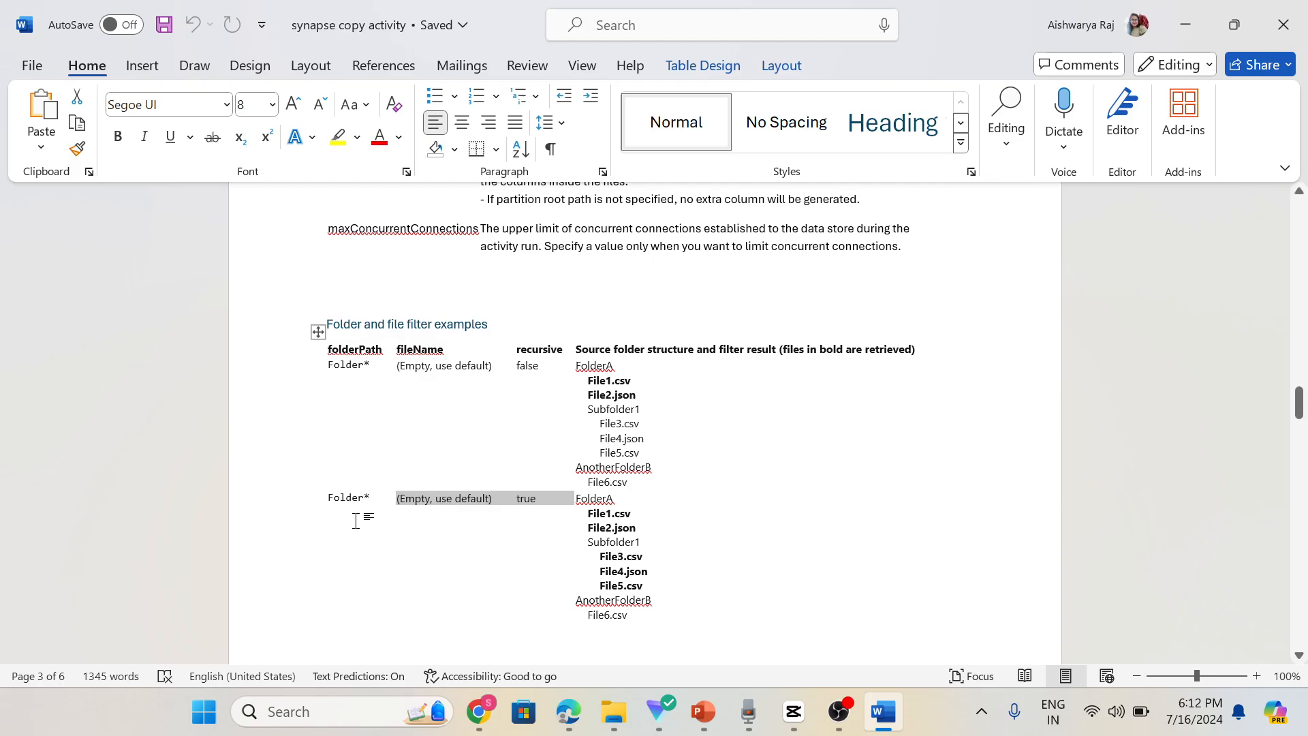
{"action": "left_click", "coordinate": [357, 365]}
{"action": "left_click", "coordinate": [357, 498]}
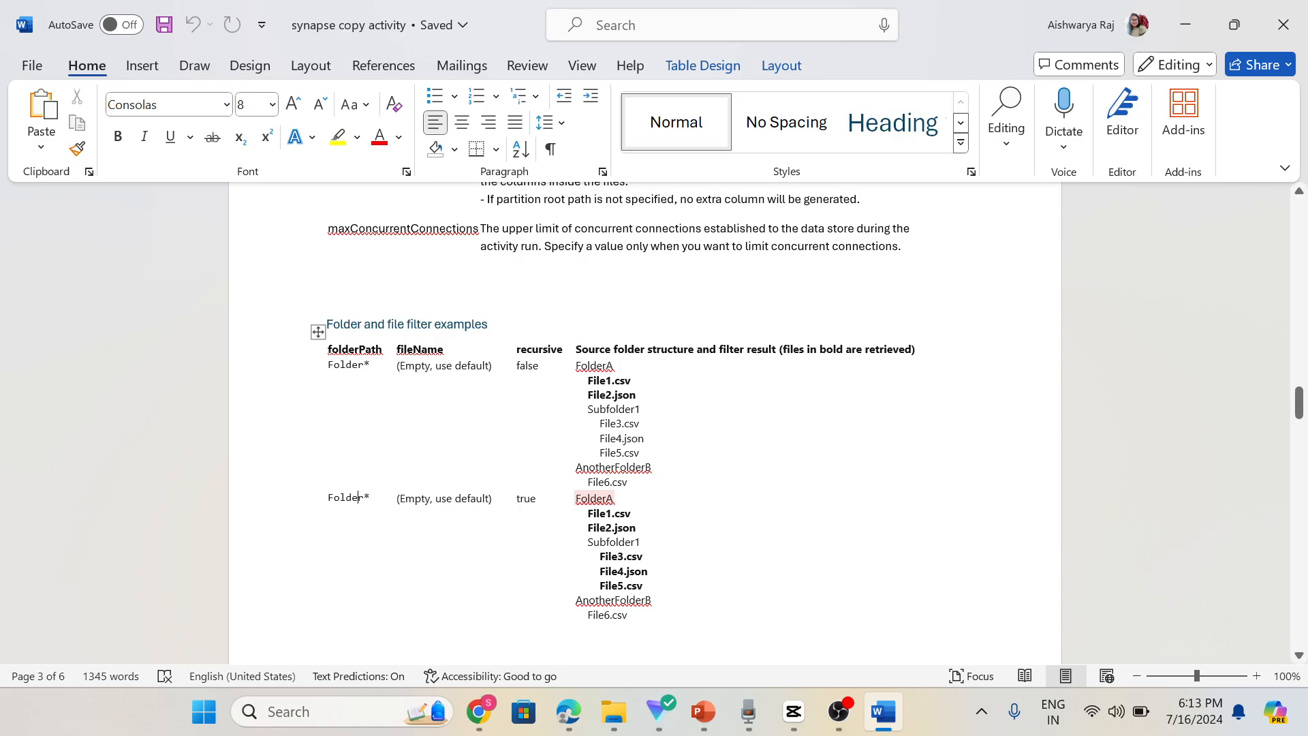
{"action": "left_click_drag", "start_coordinate": [370, 498], "coordinate": [328, 498]}
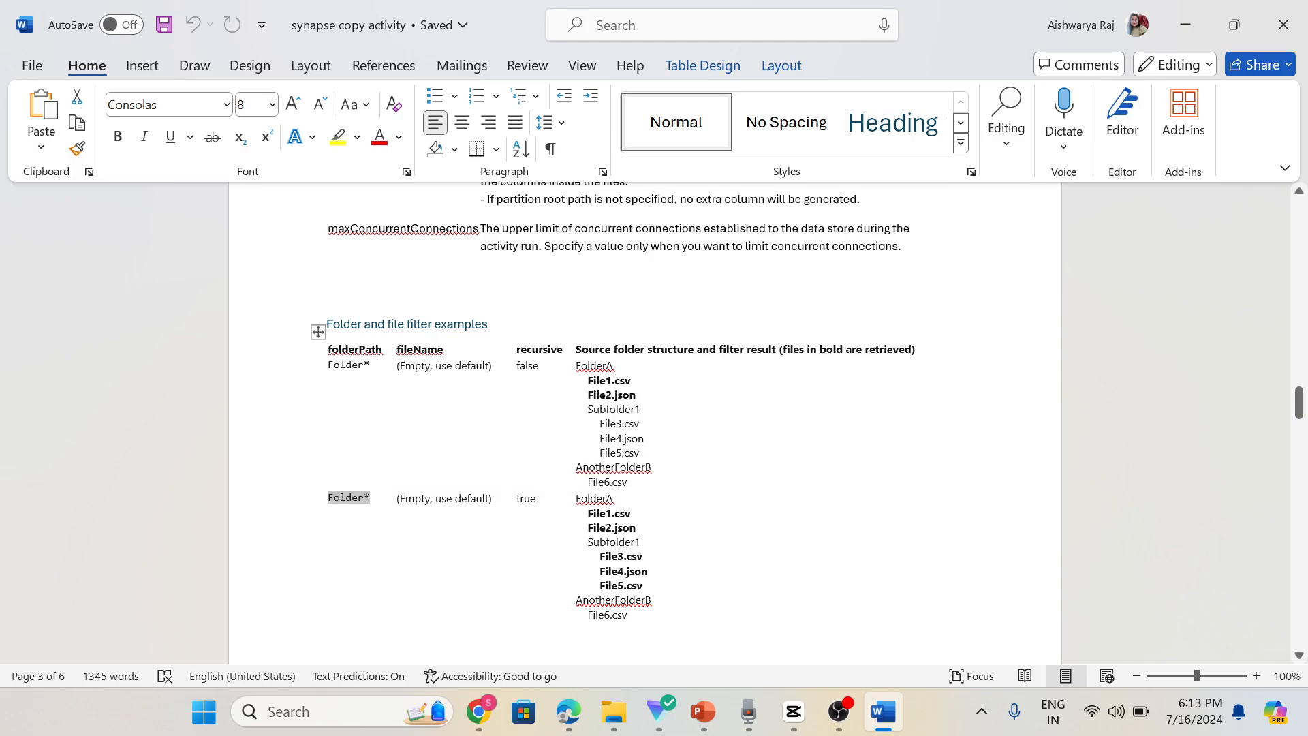
{"action": "left_click", "coordinate": [607, 513]}
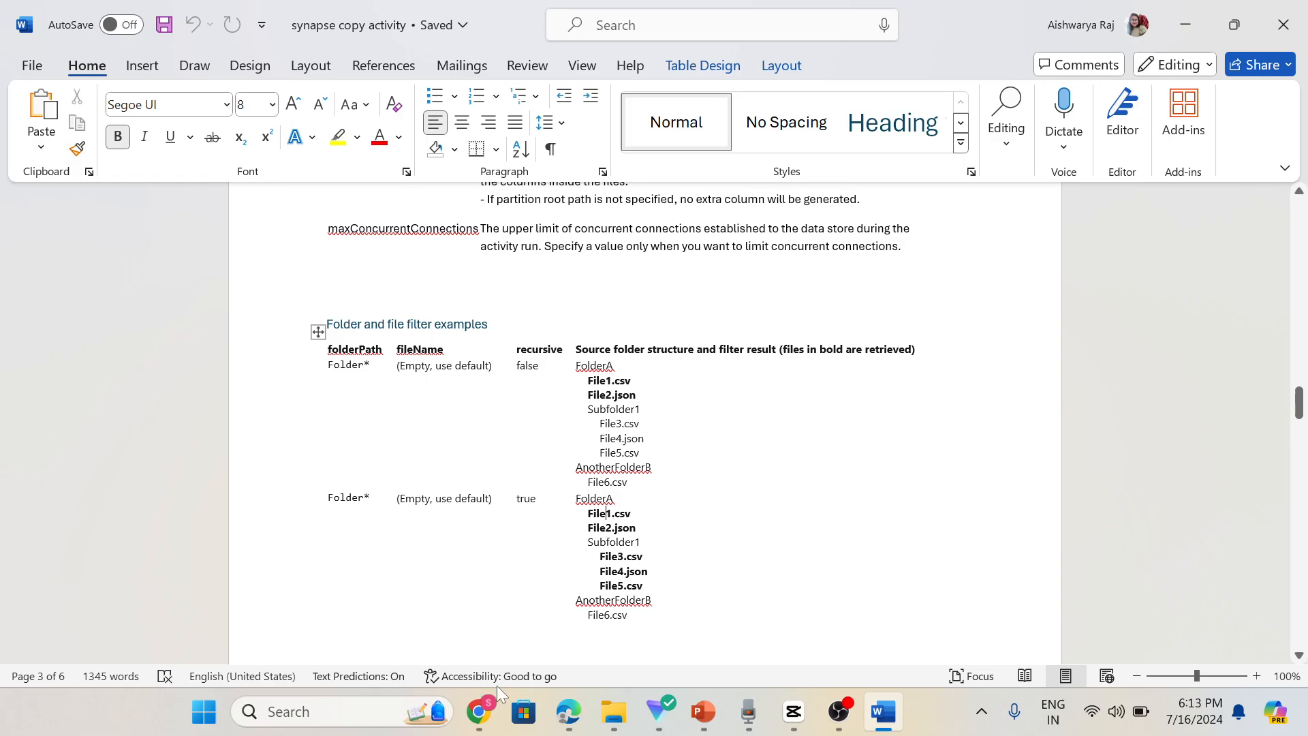
Step: Switch back to Synapse and disable the Recursively option in the copy source settings
{"action": "left_click", "coordinate": [479, 711]}
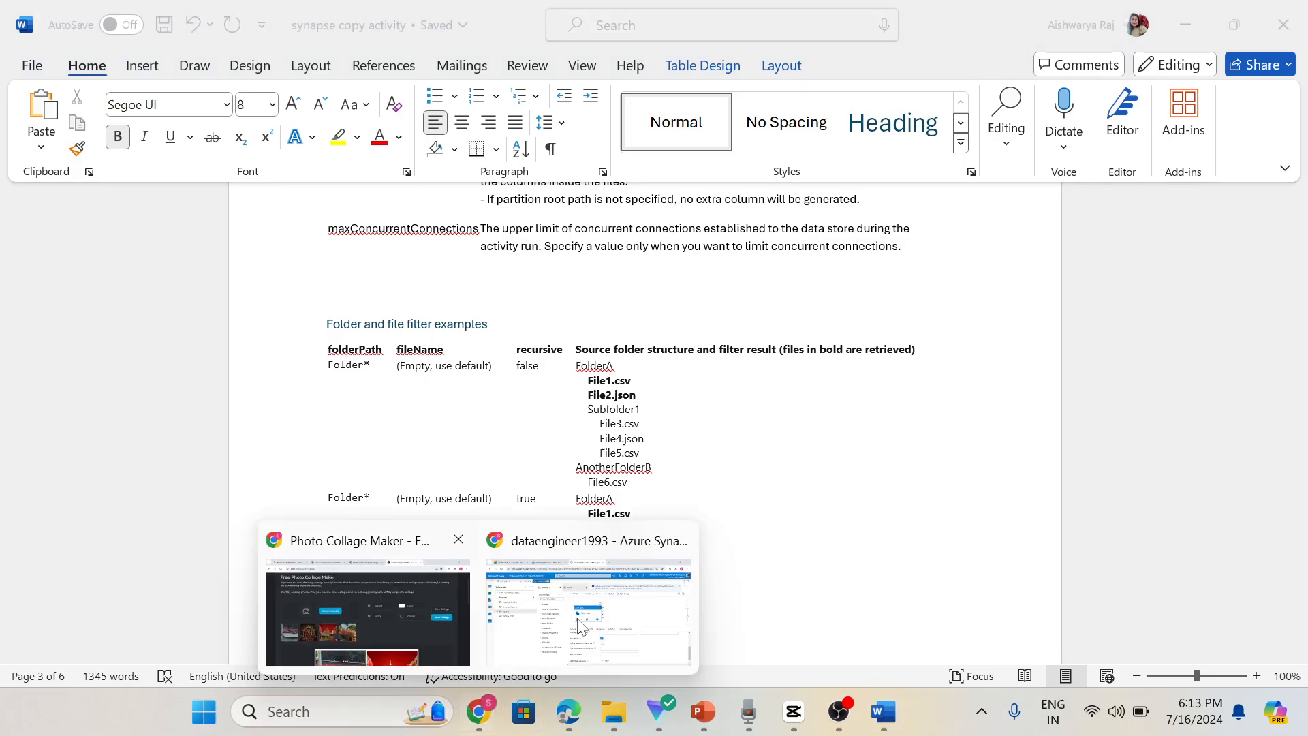
{"action": "left_click", "coordinate": [609, 565]}
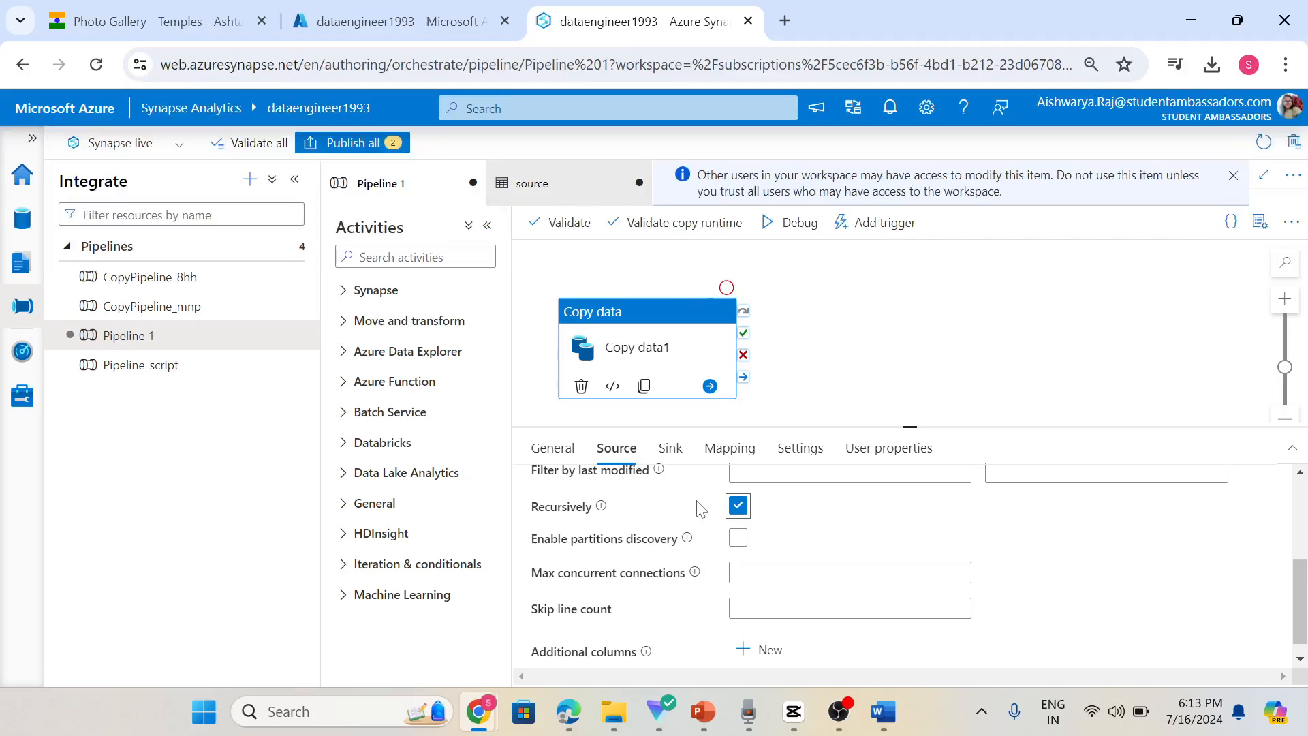
{"action": "left_click", "coordinate": [738, 507]}
Step: Switch to the Azure portal and open the containers of the storagedata1993 storage account
{"action": "key", "text": "alt+Tab"}
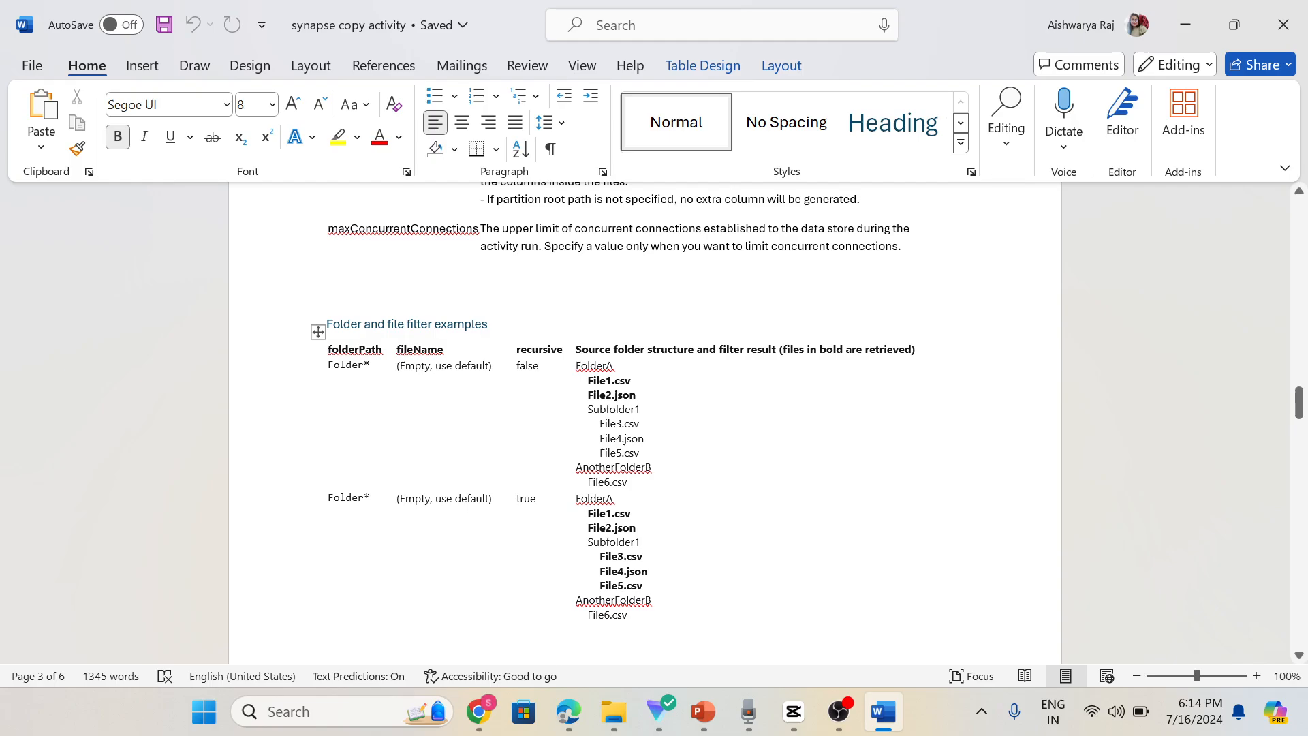
{"action": "left_click", "coordinate": [494, 713]}
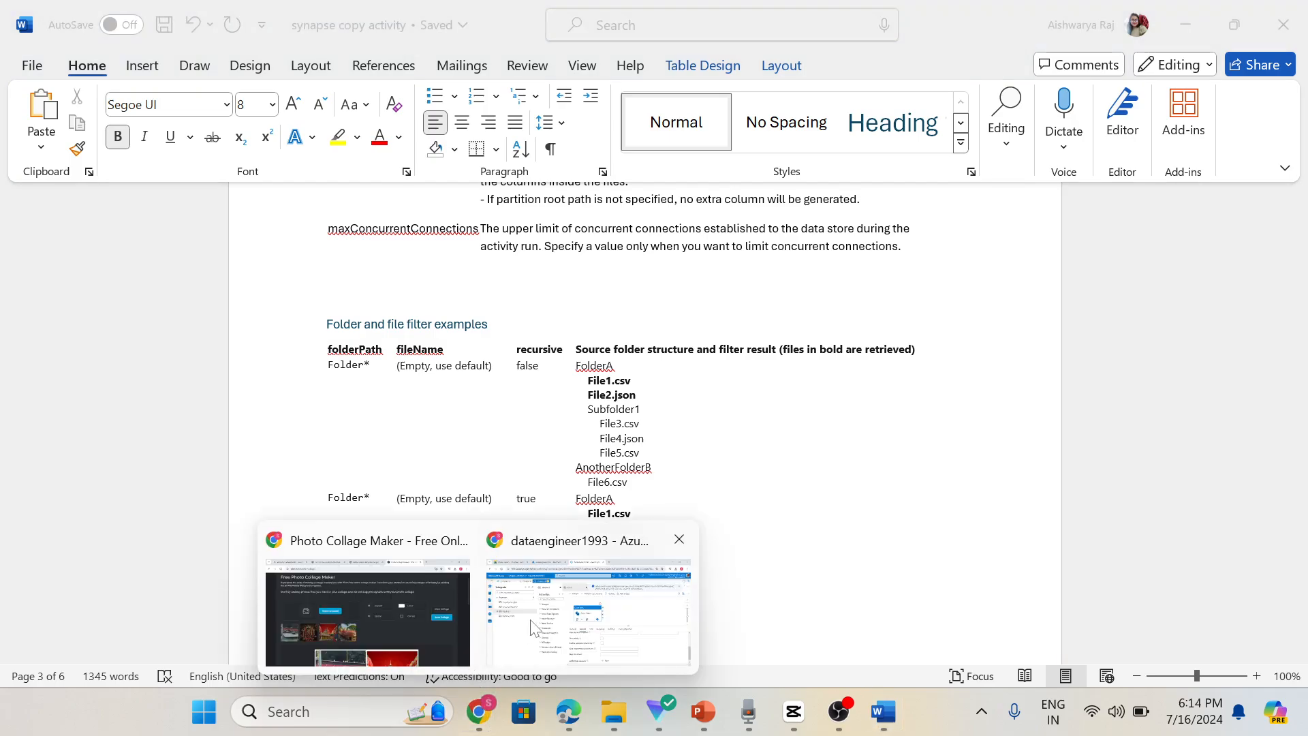
{"action": "left_click", "coordinate": [589, 600]}
{"action": "left_click", "coordinate": [390, 3]}
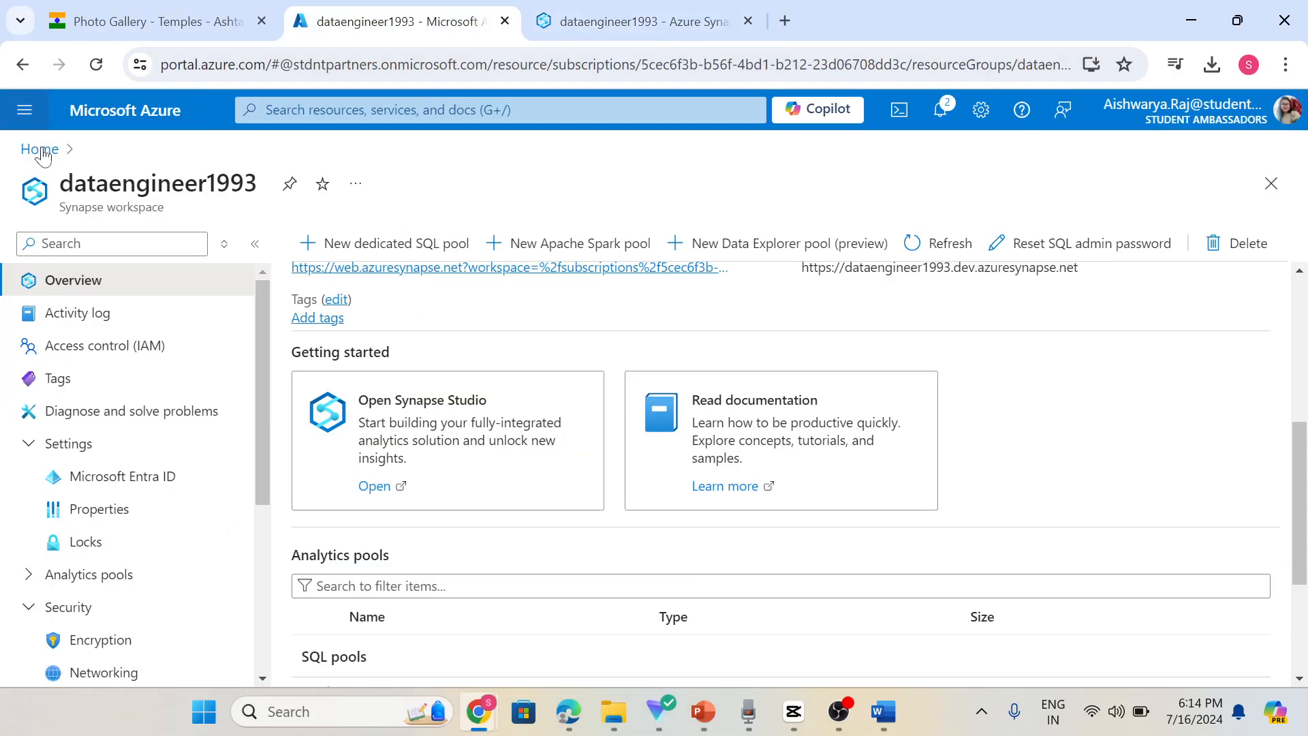
{"action": "left_click", "coordinate": [43, 156]}
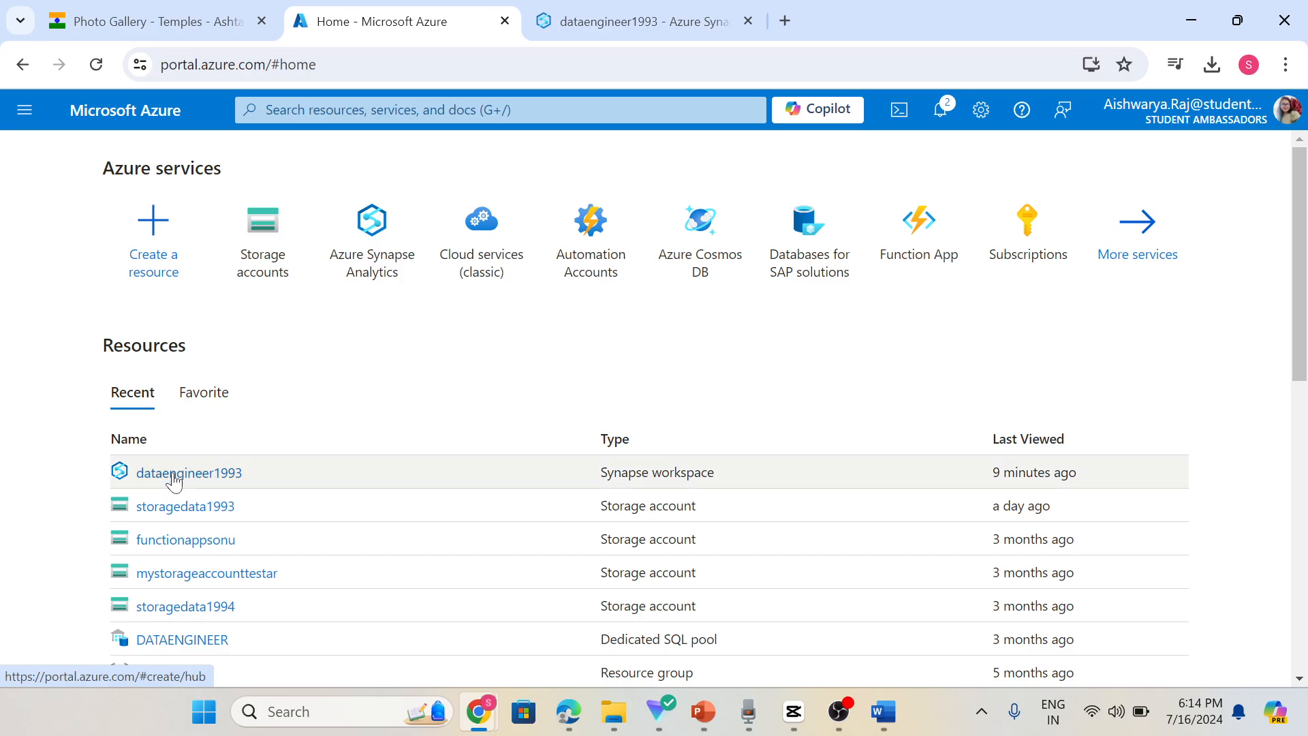
{"action": "left_click", "coordinate": [185, 507]}
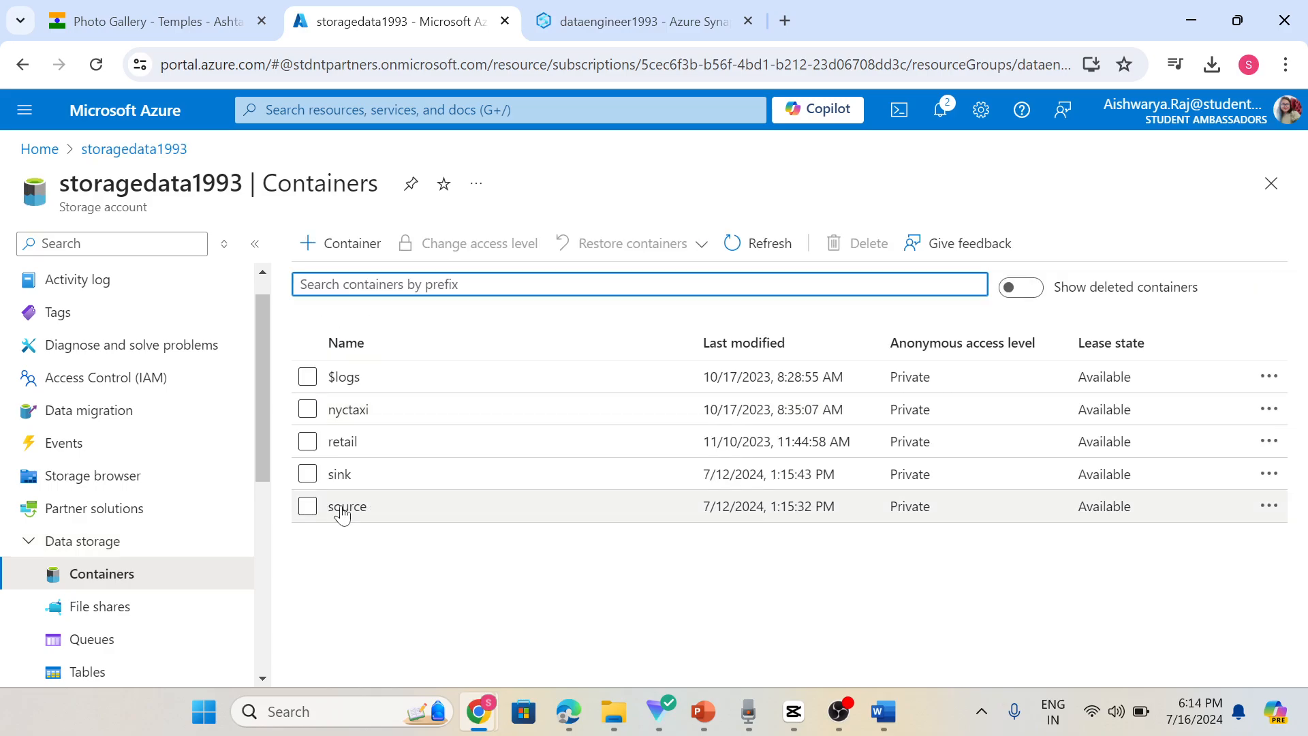
Step: Open the source container to check its folders, and switch back to Synapse to set the source's wildcard folder path to retail*
{"action": "left_click", "coordinate": [346, 507]}
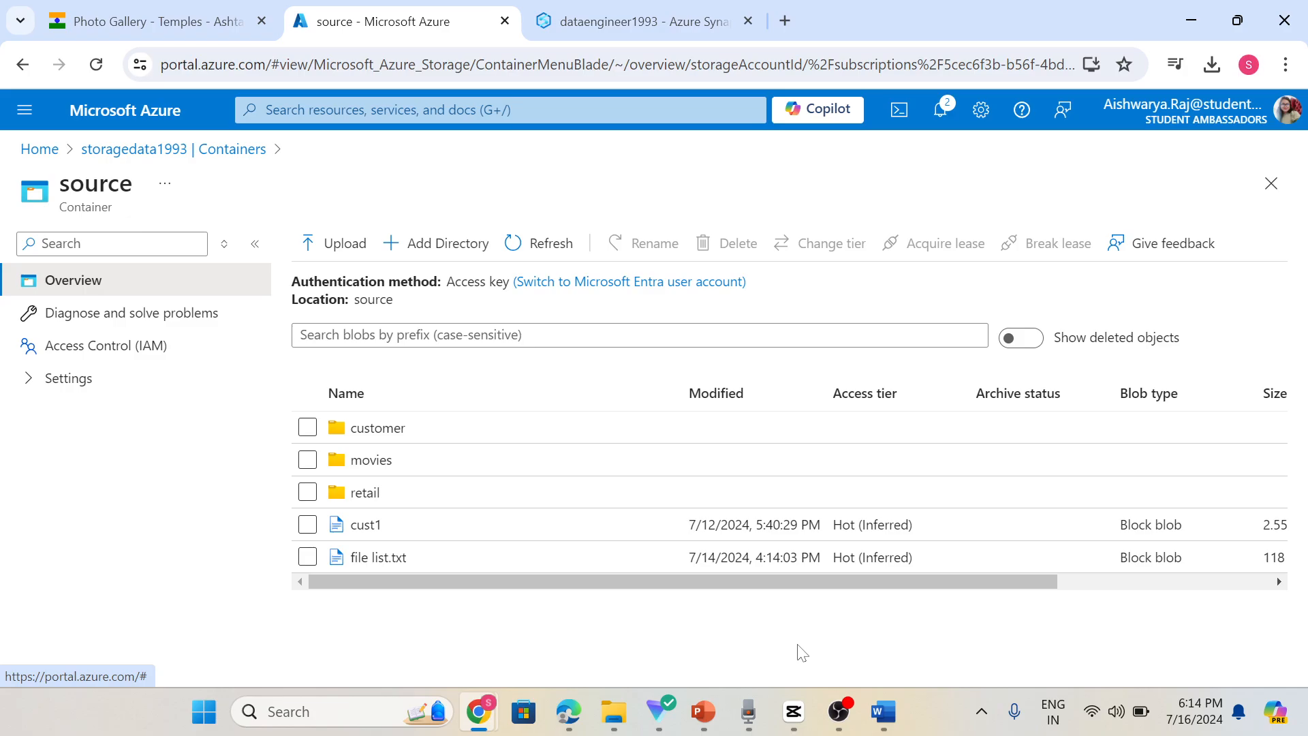
{"action": "key", "text": "ctrl+Tab"}
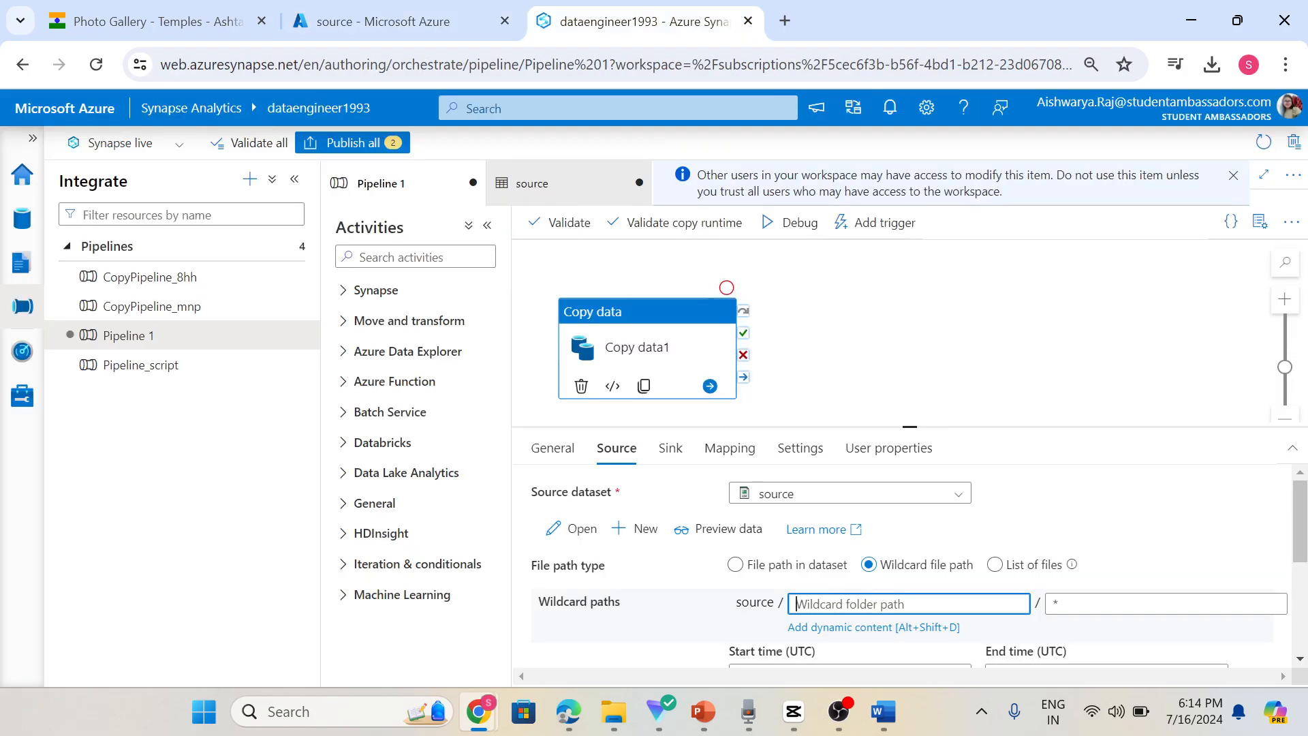
{"action": "type", "text": "ret"}
{"action": "type", "text": "ail*"}
{"action": "scroll", "coordinate": [615, 537], "scroll_direction": "down", "scroll_amount": 2}
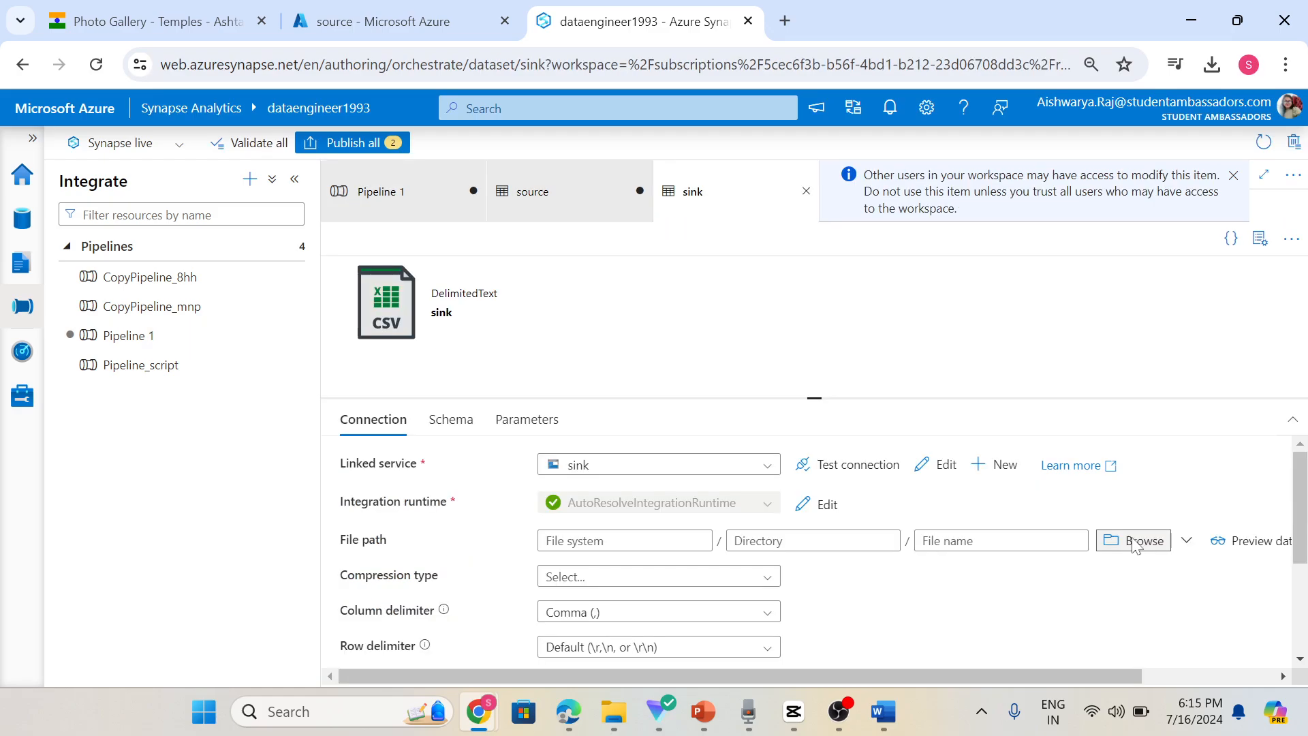
Step: Set the sink dataset's file path to the movies folder in the sink container by browsing the storage
{"action": "left_click", "coordinate": [1134, 545]}
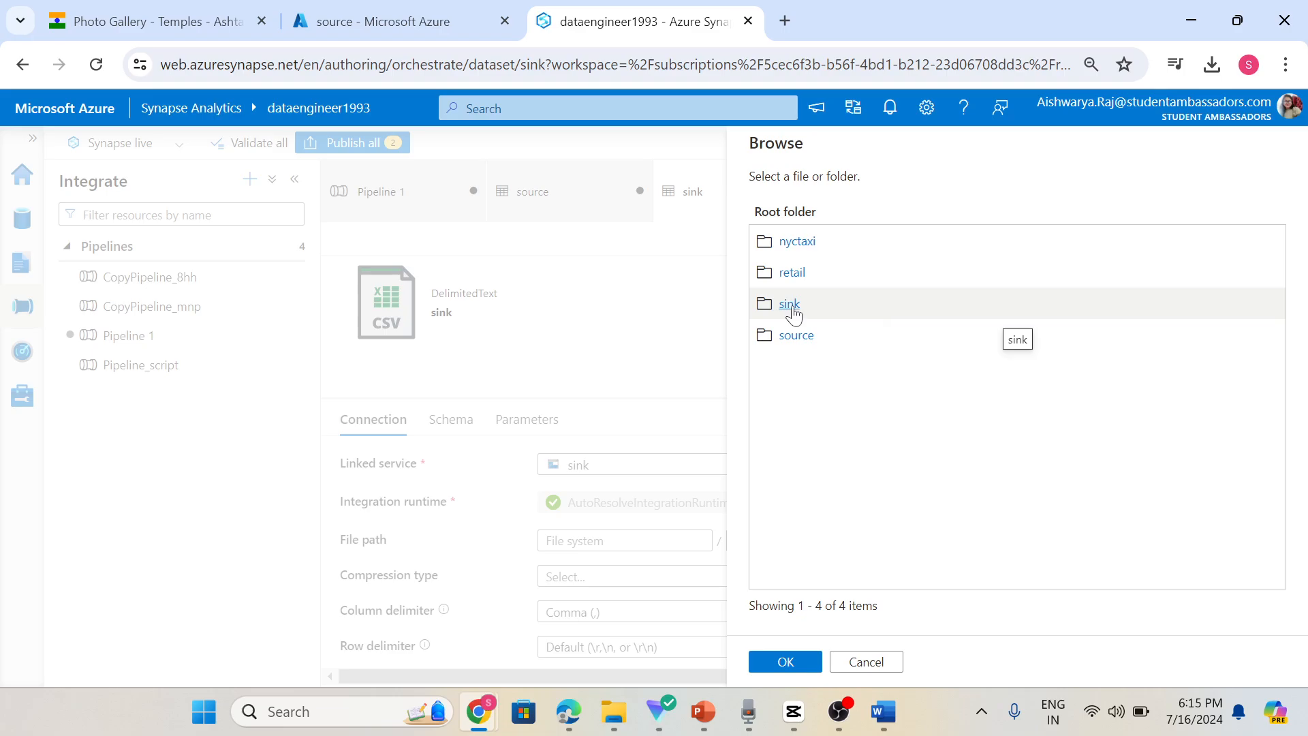
{"action": "left_click", "coordinate": [790, 306]}
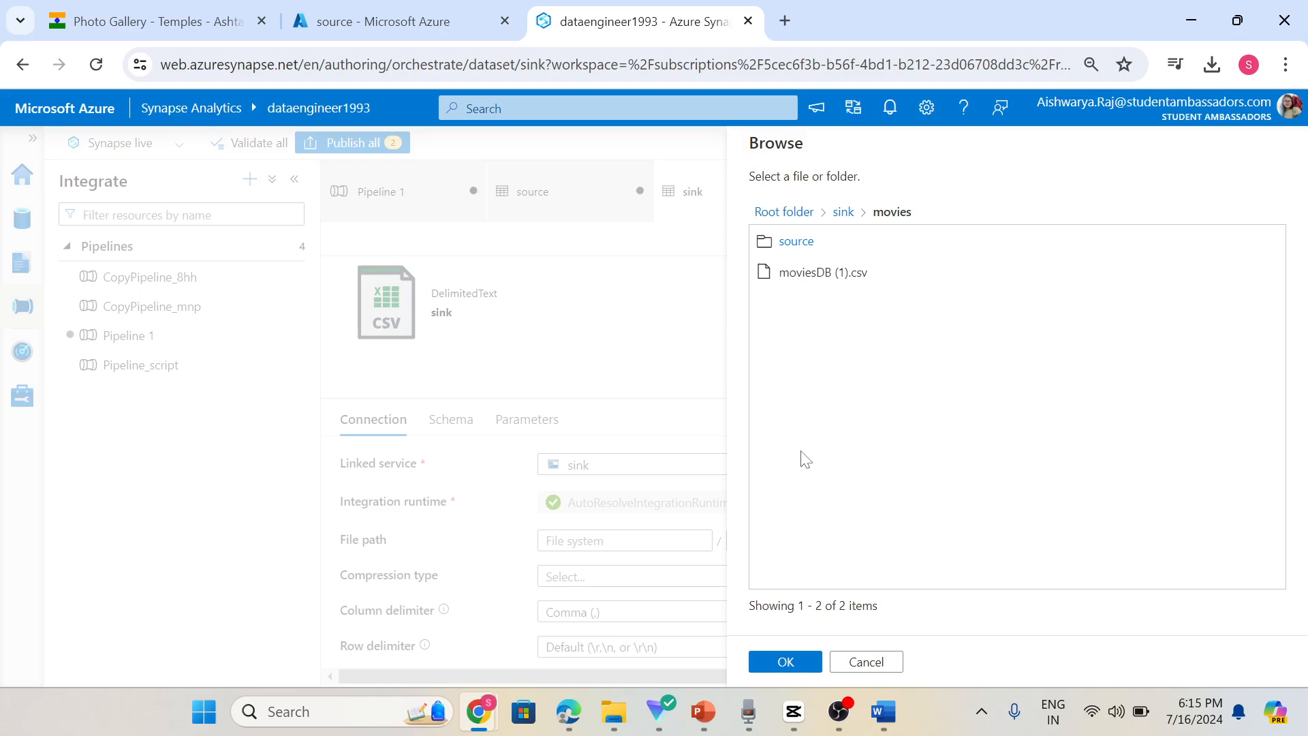
{"action": "left_click", "coordinate": [785, 661]}
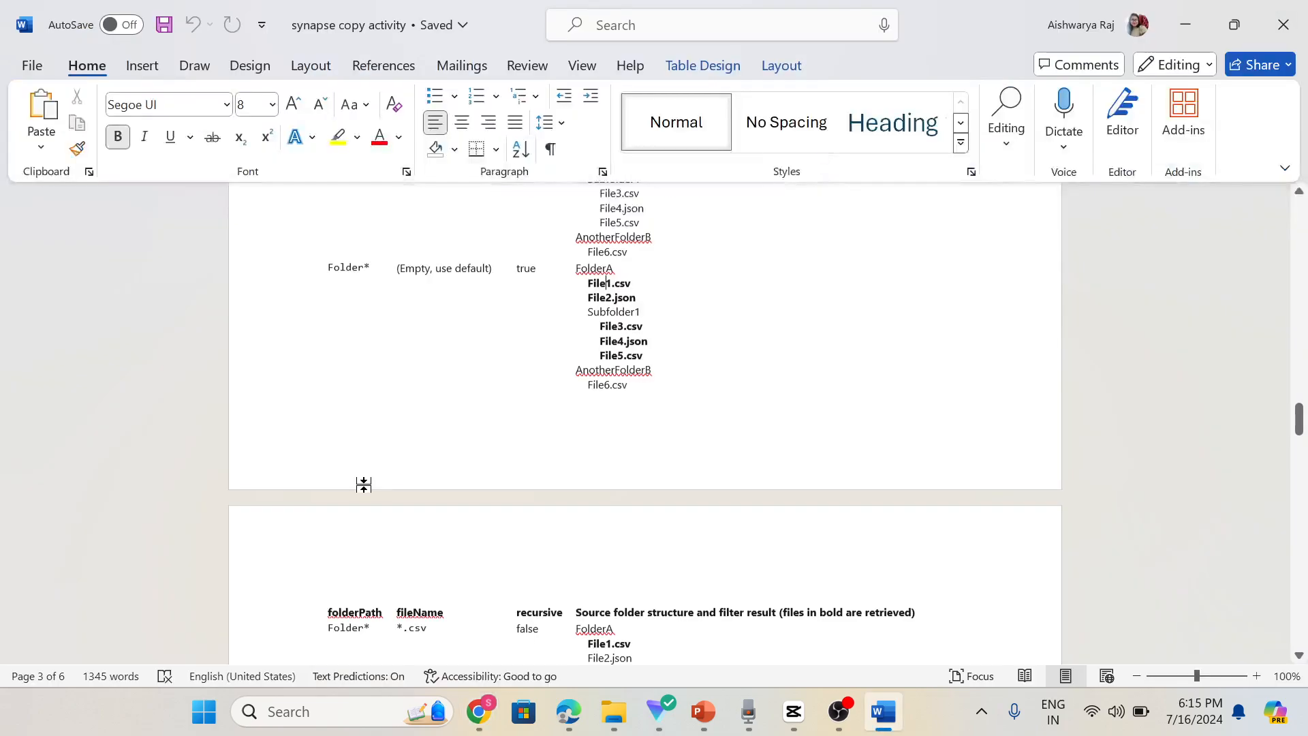
Step: Switch to the Word document and examine the Folder* with *.csv filter examples for recursive false and true
{"action": "scroll", "coordinate": [363, 484], "scroll_direction": "down", "scroll_amount": 3}
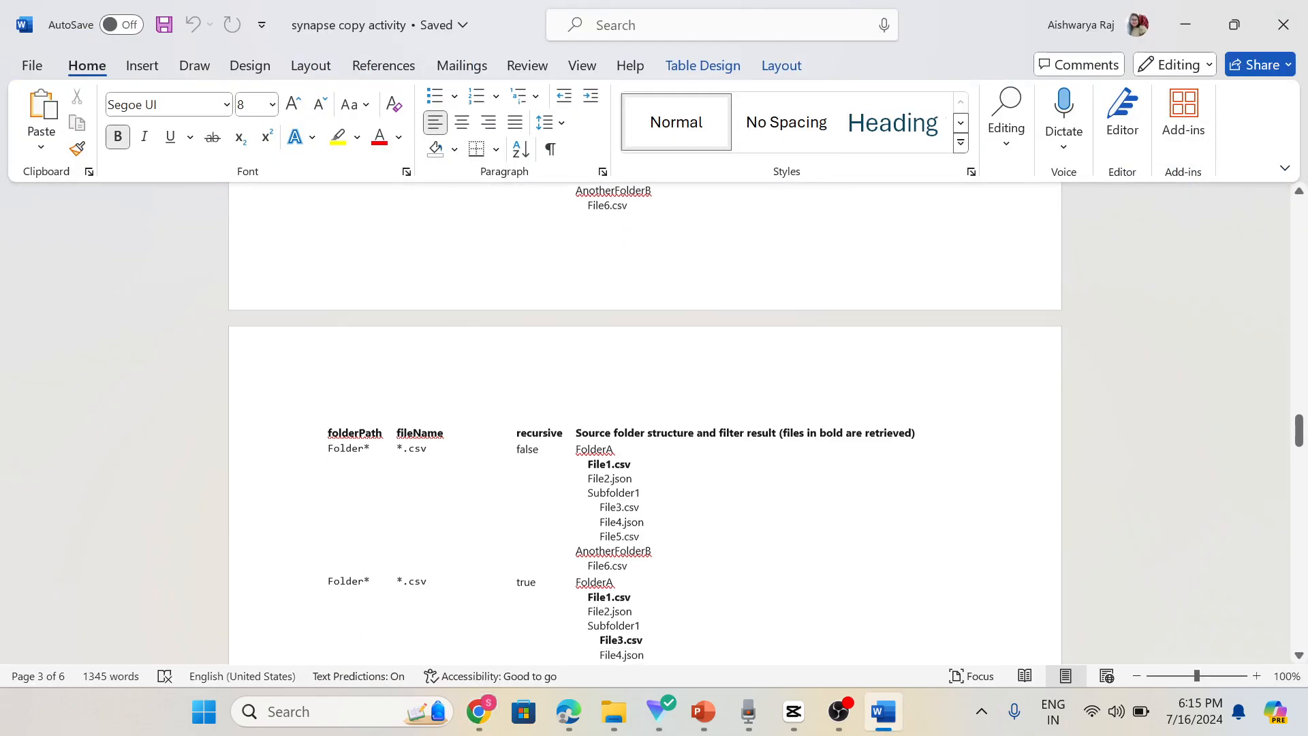
{"action": "scroll", "coordinate": [643, 424], "scroll_direction": "down", "scroll_amount": 1}
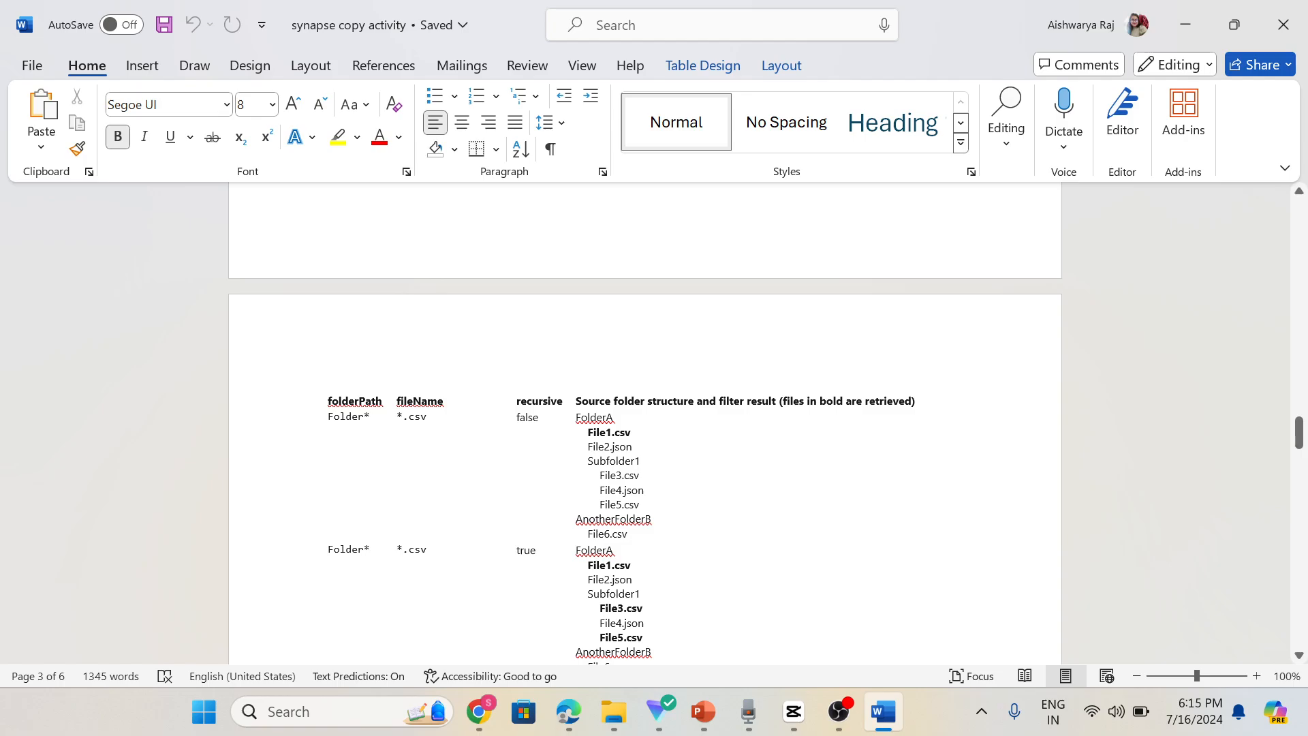
{"action": "scroll", "coordinate": [644, 422], "scroll_direction": "down", "scroll_amount": 4}
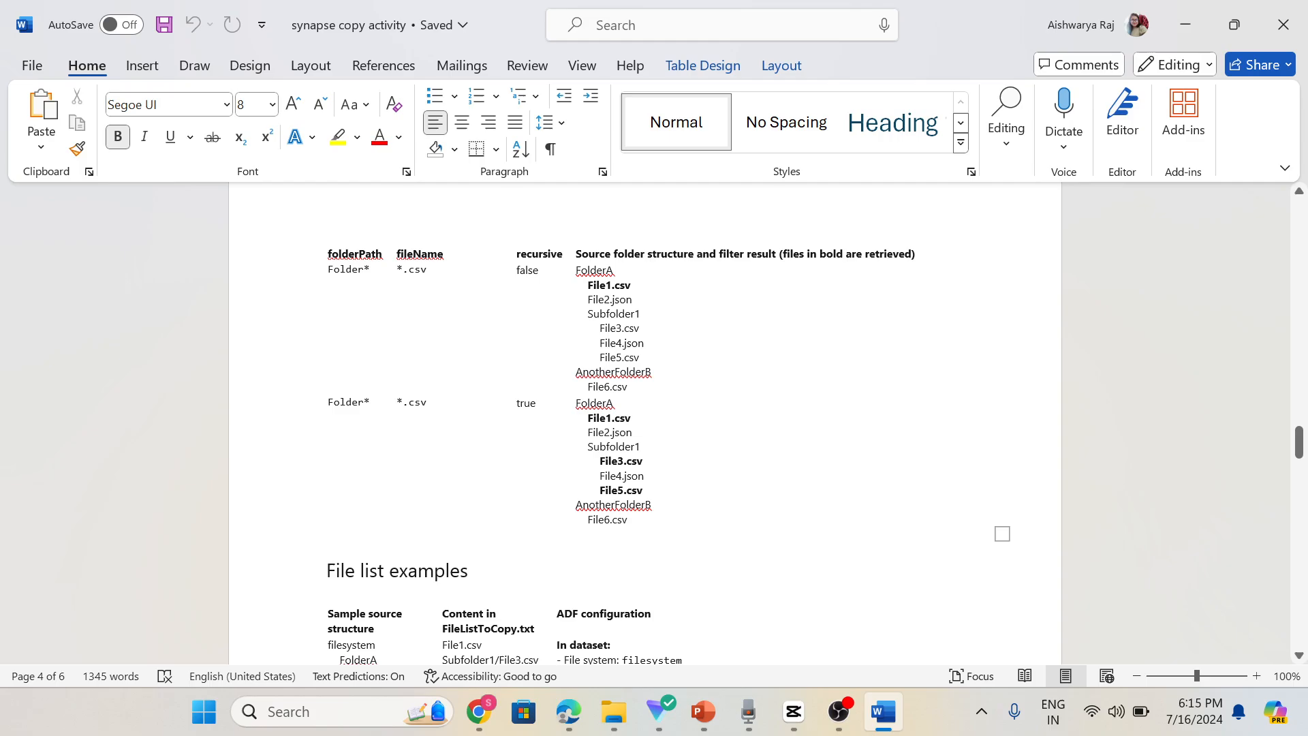
{"action": "scroll", "coordinate": [644, 422], "scroll_direction": "down", "scroll_amount": 1}
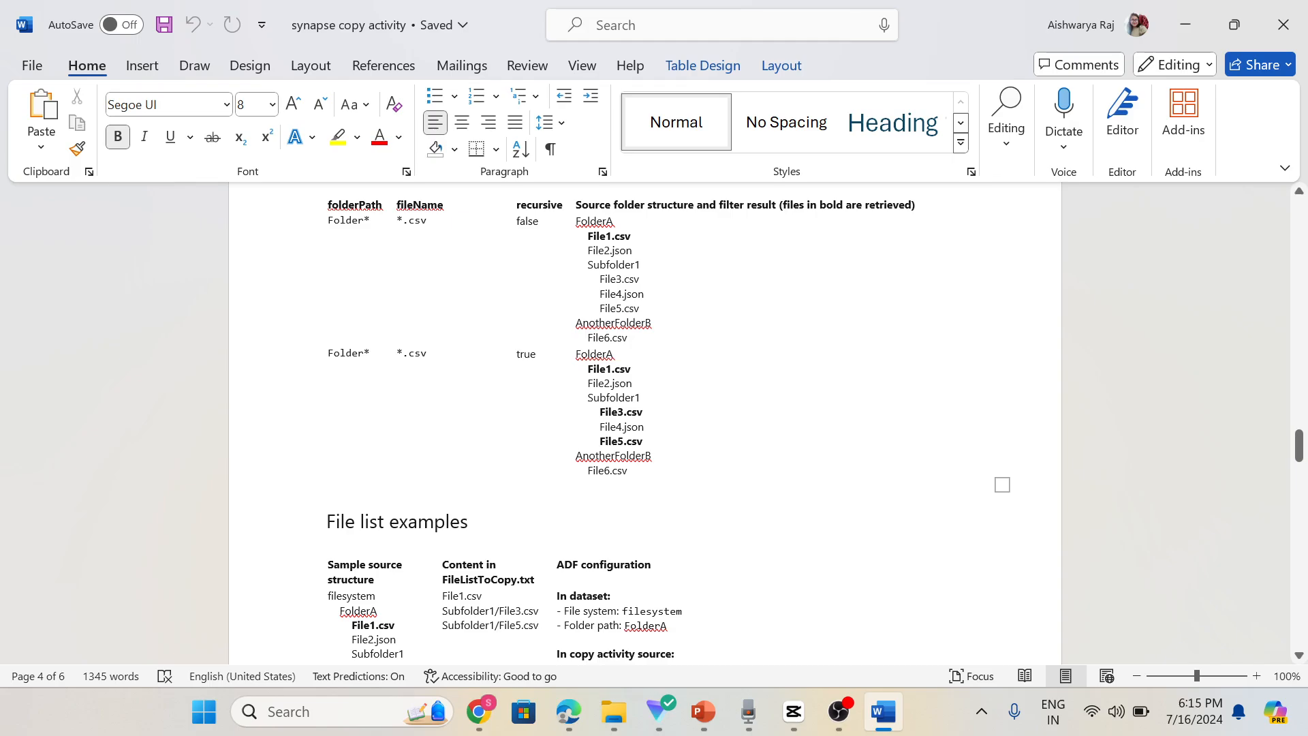
{"action": "scroll", "coordinate": [643, 422], "scroll_direction": "up", "scroll_amount": 3}
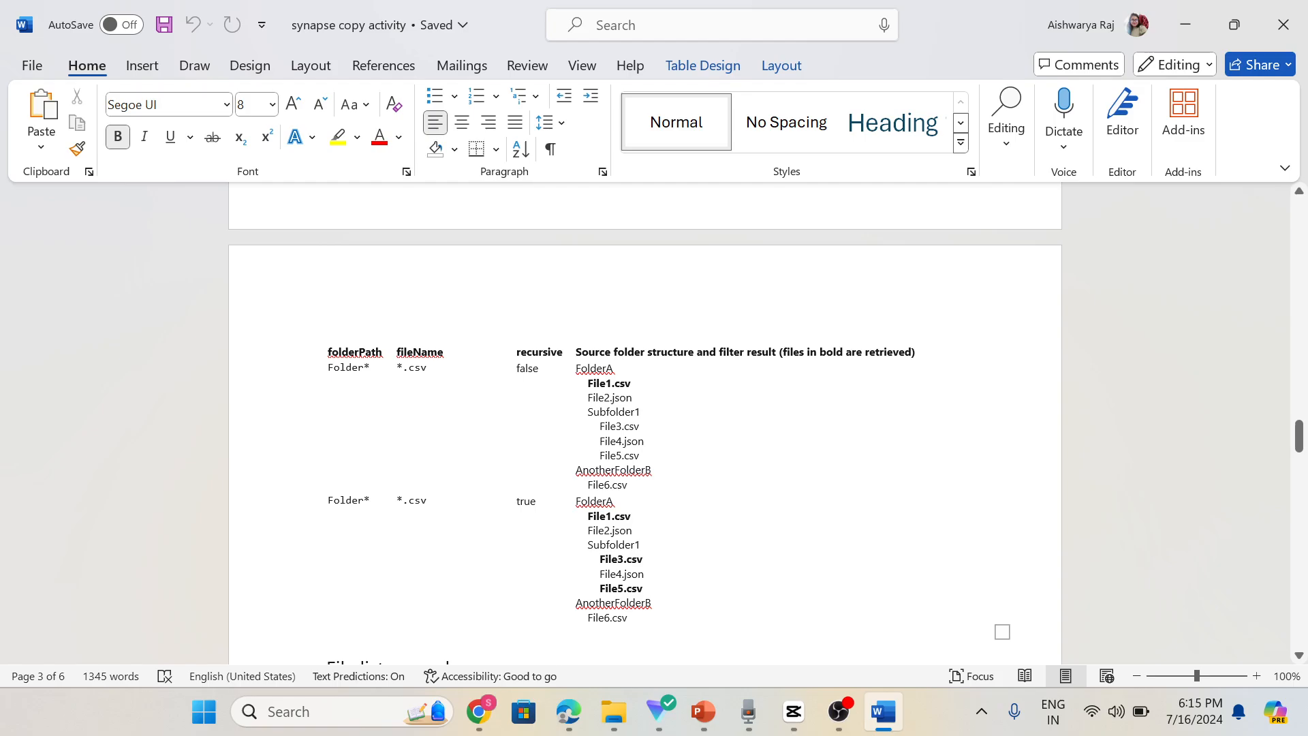
{"action": "left_click_drag", "start_coordinate": [414, 368], "coordinate": [427, 368]}
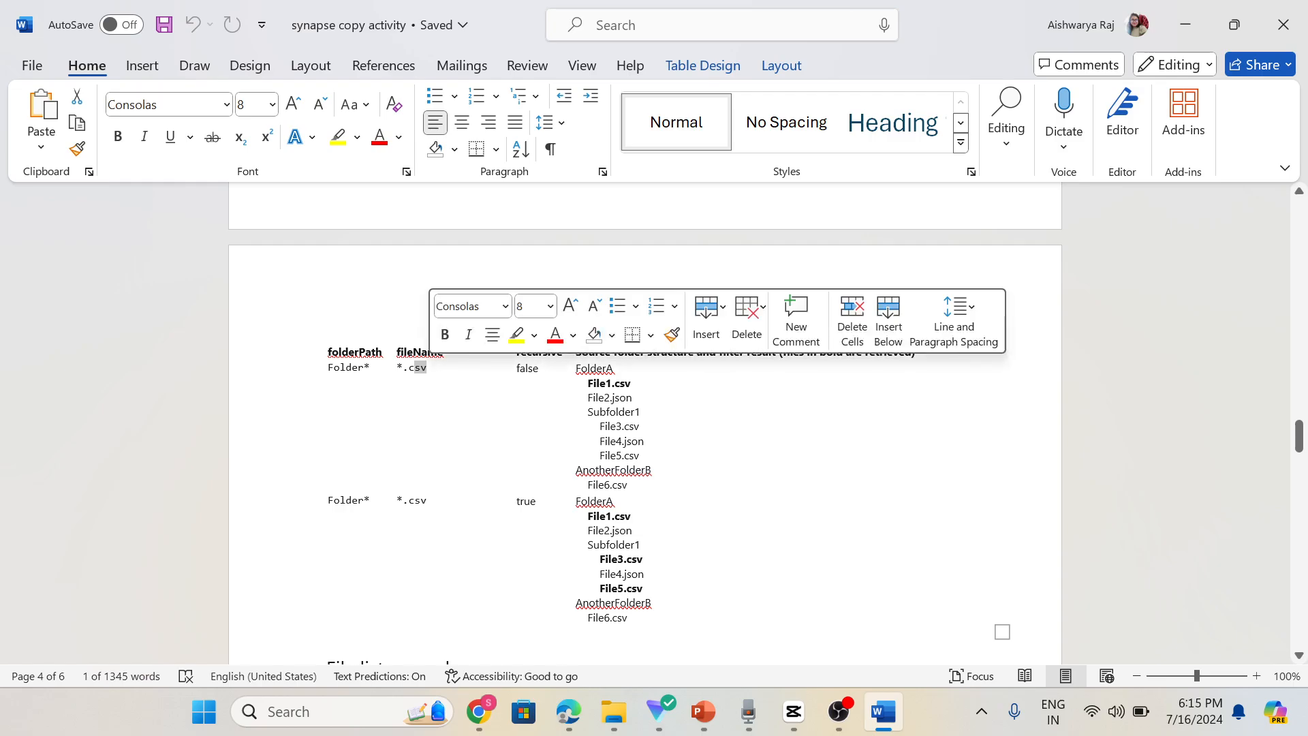
{"action": "left_click_drag", "start_coordinate": [397, 368], "coordinate": [423, 373]}
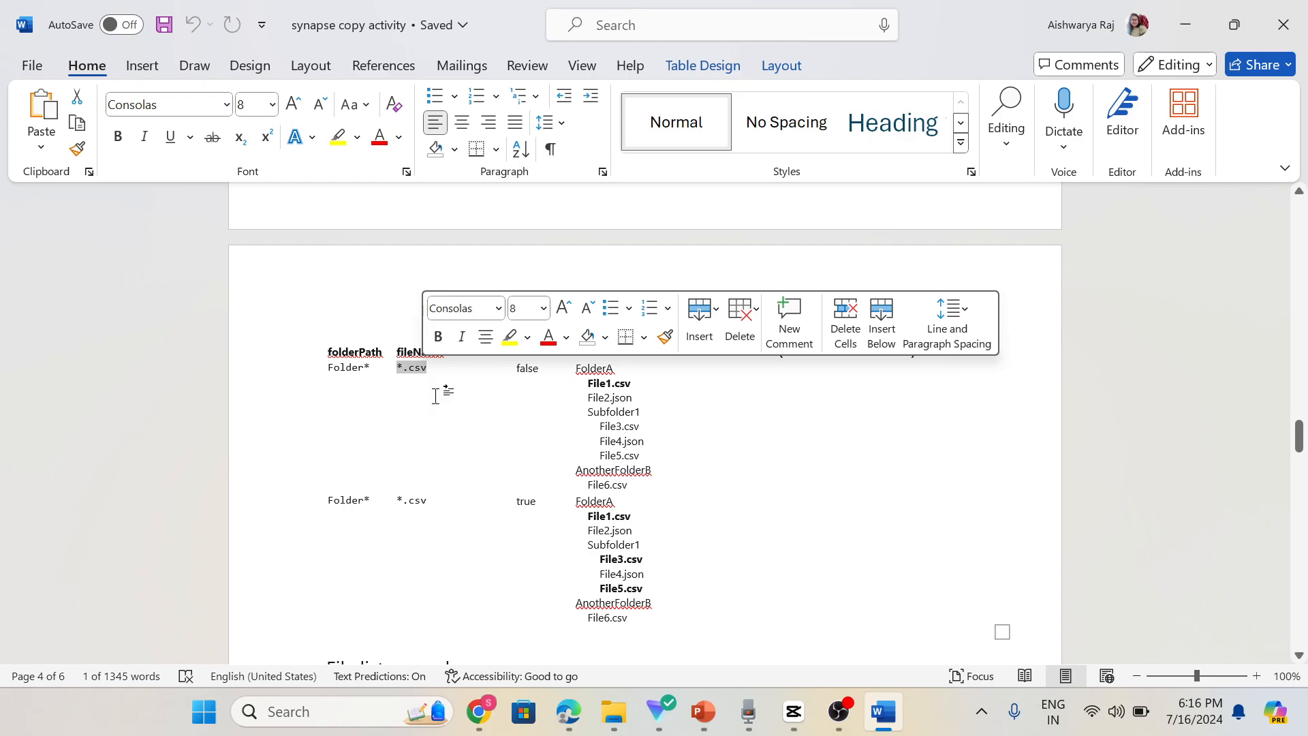
{"action": "left_click", "coordinate": [433, 395]}
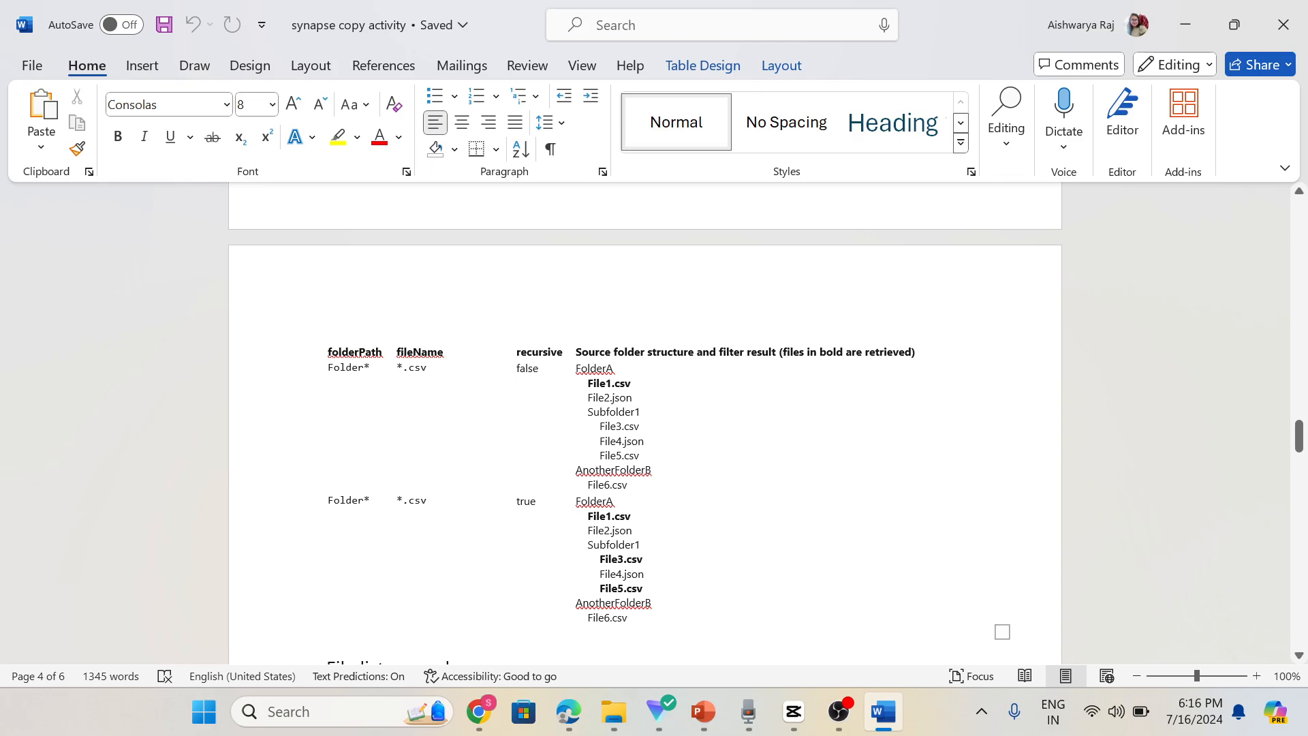
Step: Switch back to Synapse, run Pipeline 1 in debug mode, and refresh its run status
{"action": "mouse_move", "coordinate": [478, 711]}
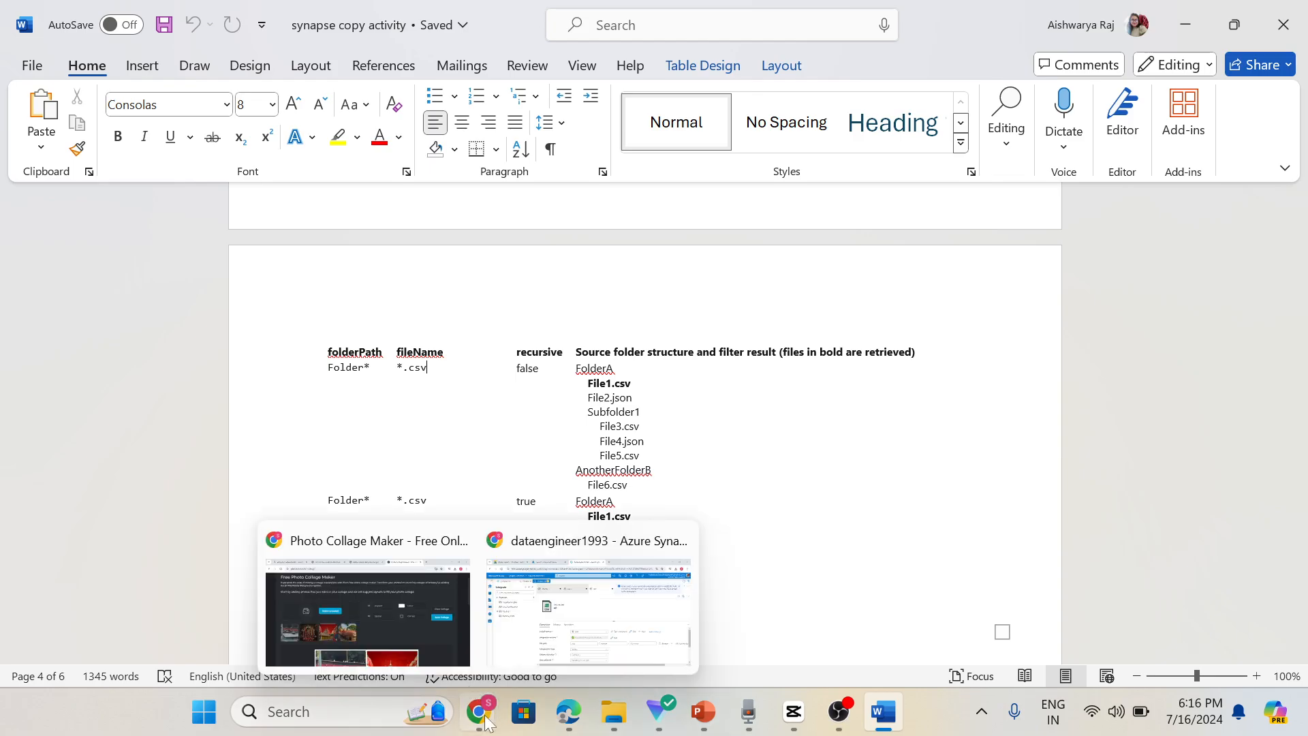
{"action": "left_click", "coordinate": [528, 624]}
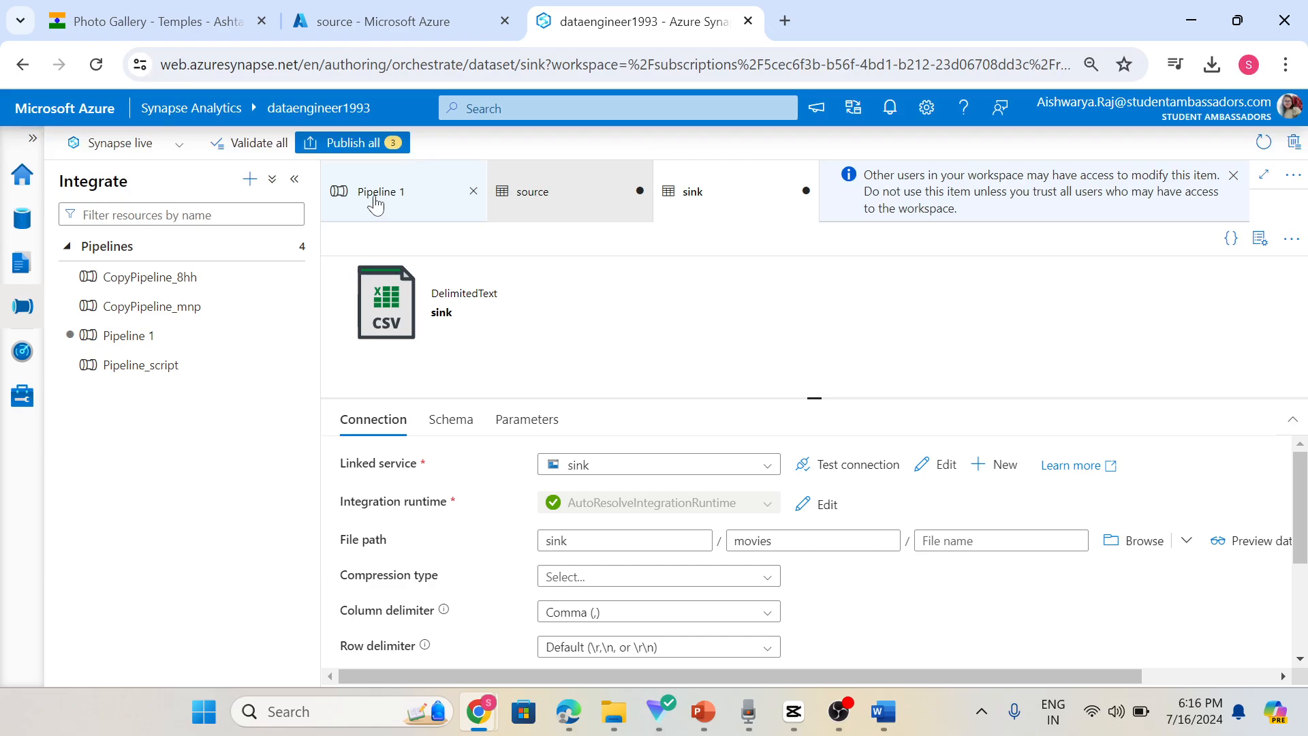
{"action": "left_click", "coordinate": [374, 196]}
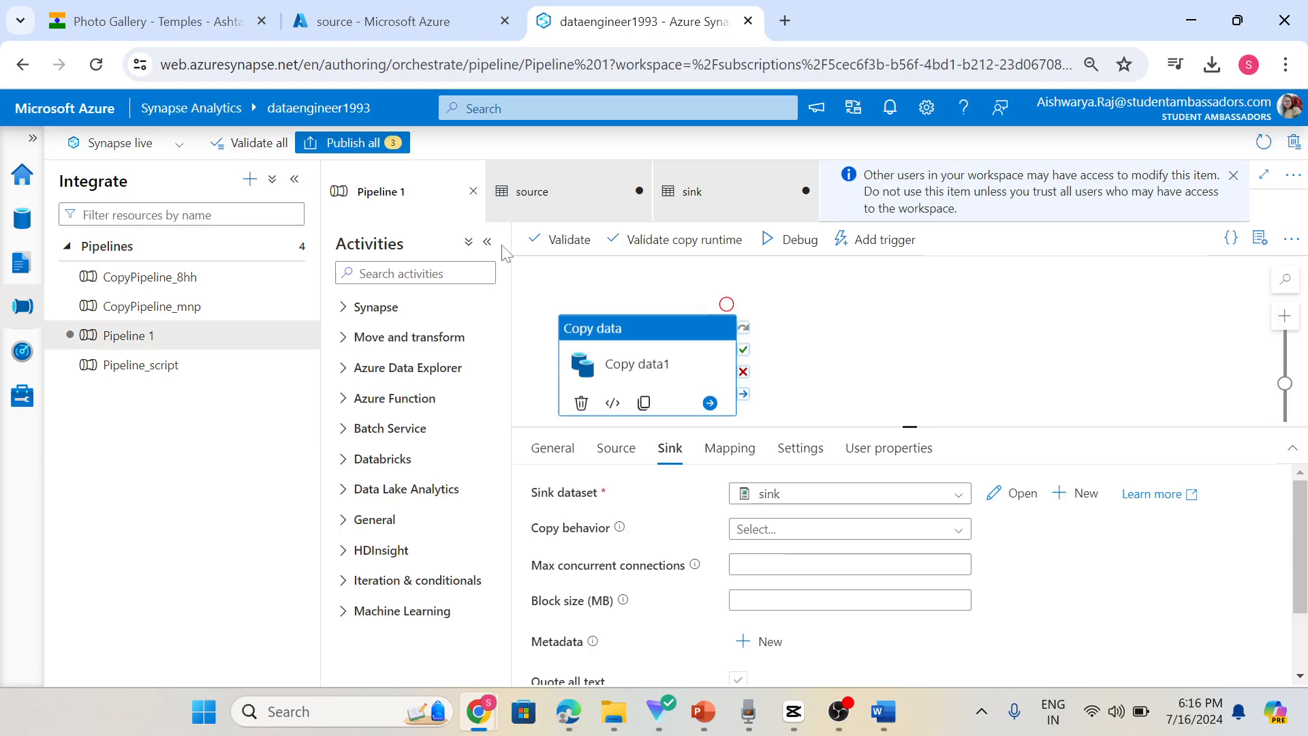
{"action": "left_click", "coordinate": [790, 241]}
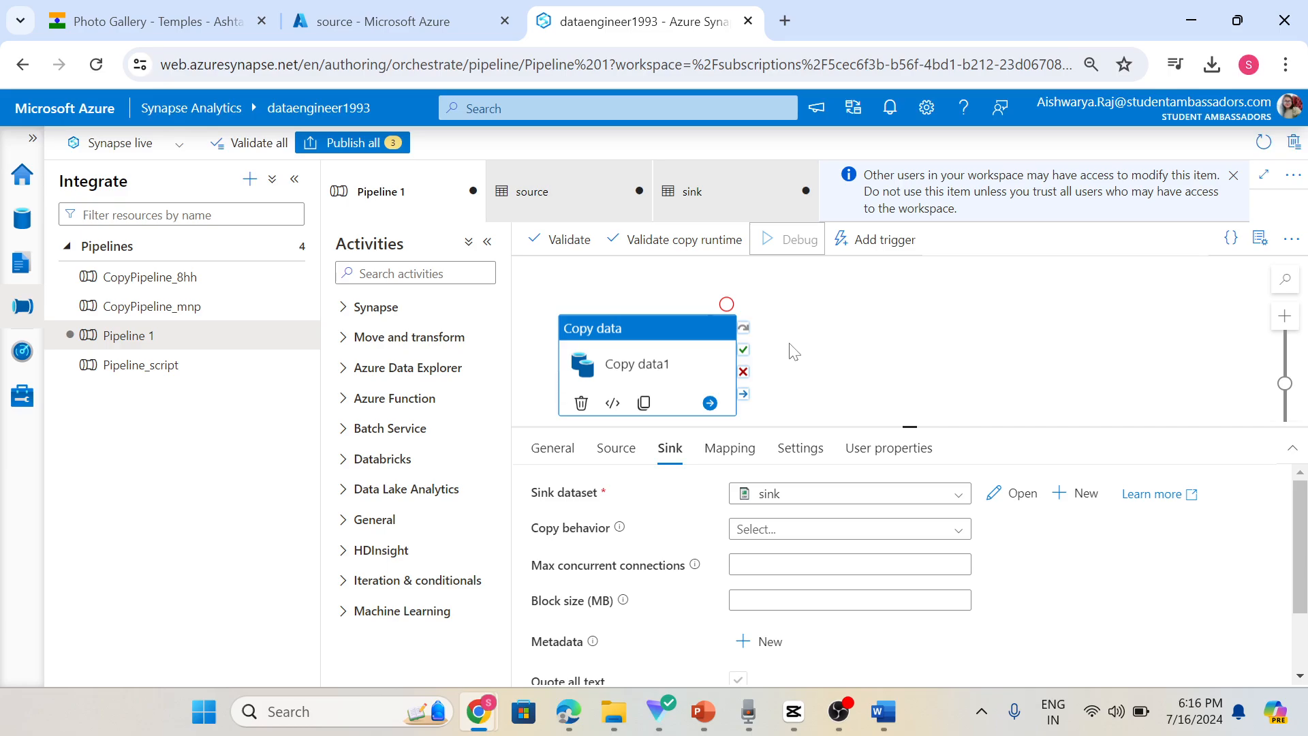
{"action": "left_click", "coordinate": [836, 348]}
{"action": "left_click", "coordinate": [835, 348]}
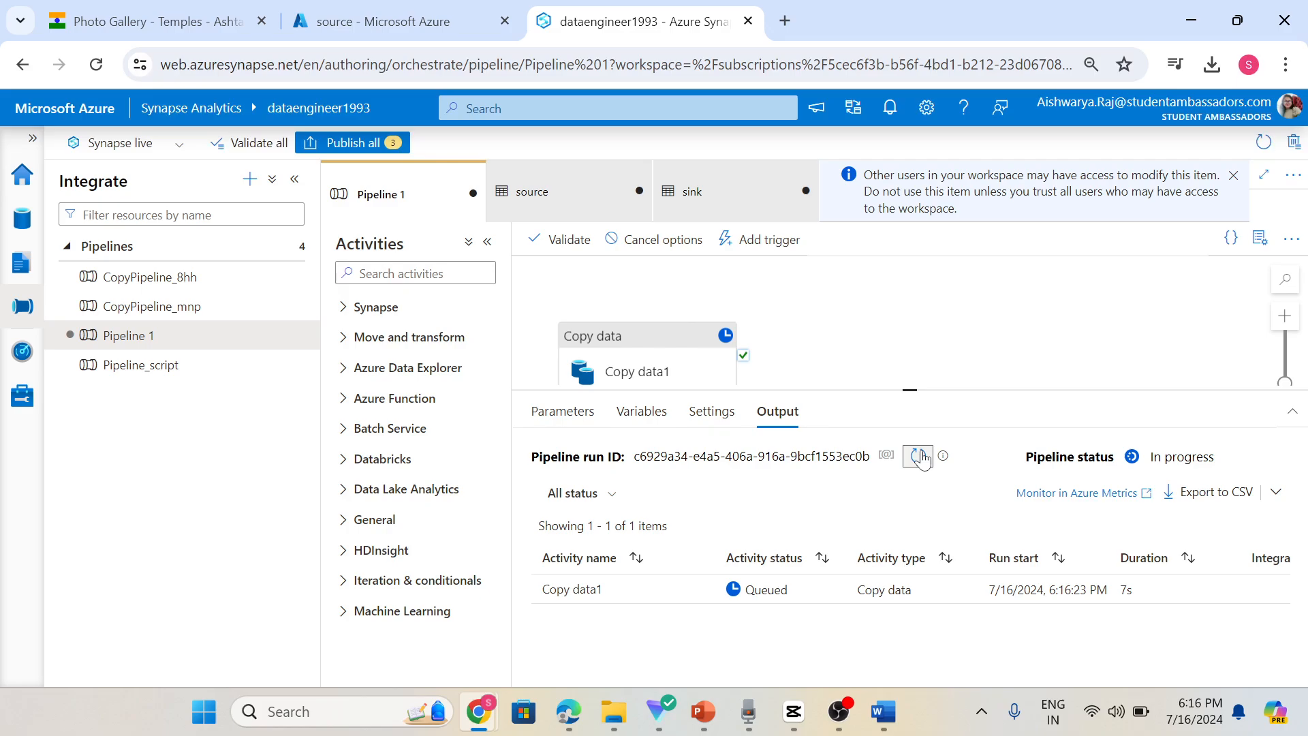
{"action": "left_click", "coordinate": [920, 456]}
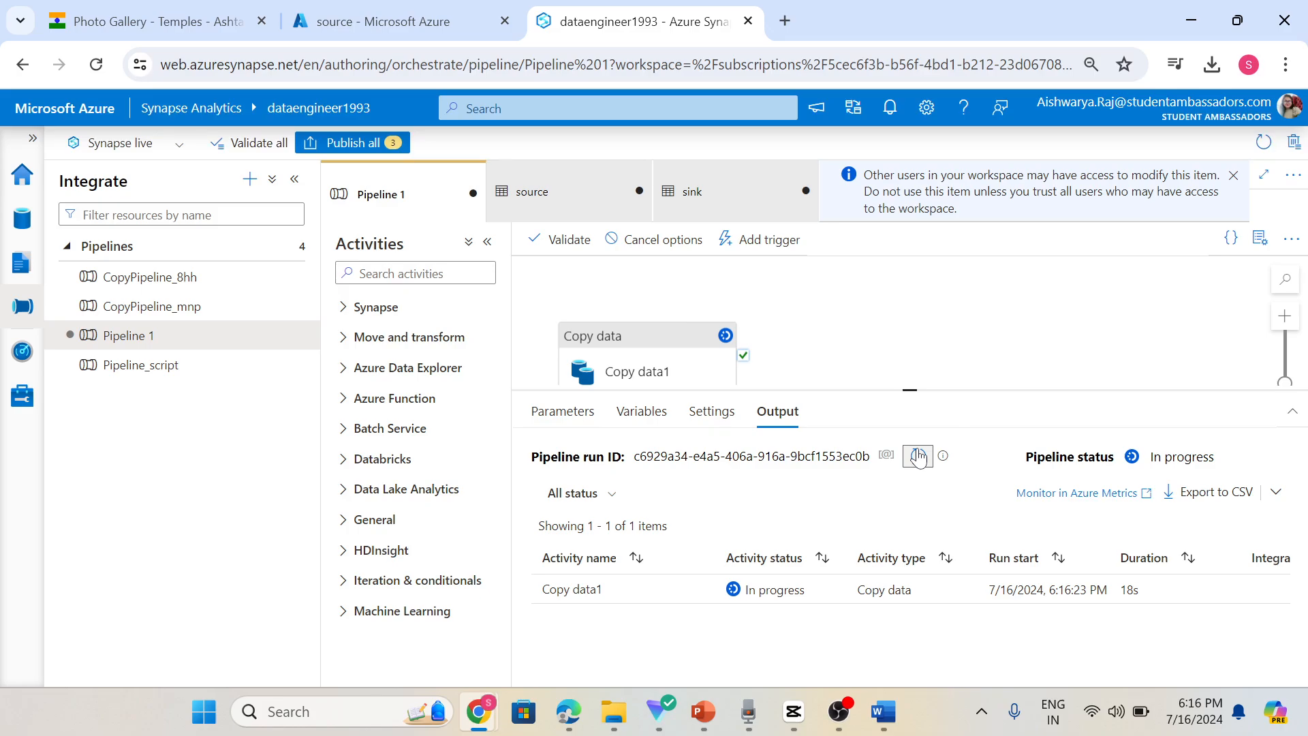
Step: Open the source settings of Copy data1 and review its wildcard path and Recursively option
{"action": "left_click", "coordinate": [633, 371]}
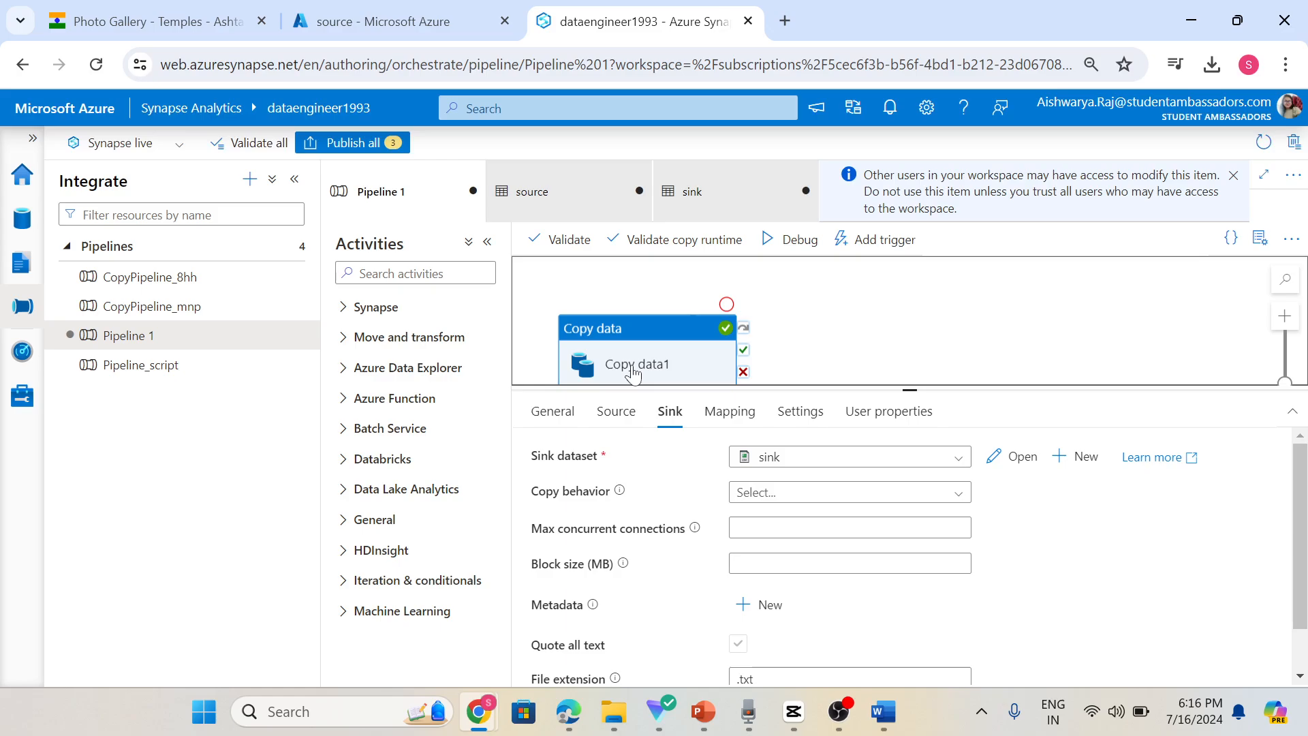
{"action": "left_click", "coordinate": [617, 412]}
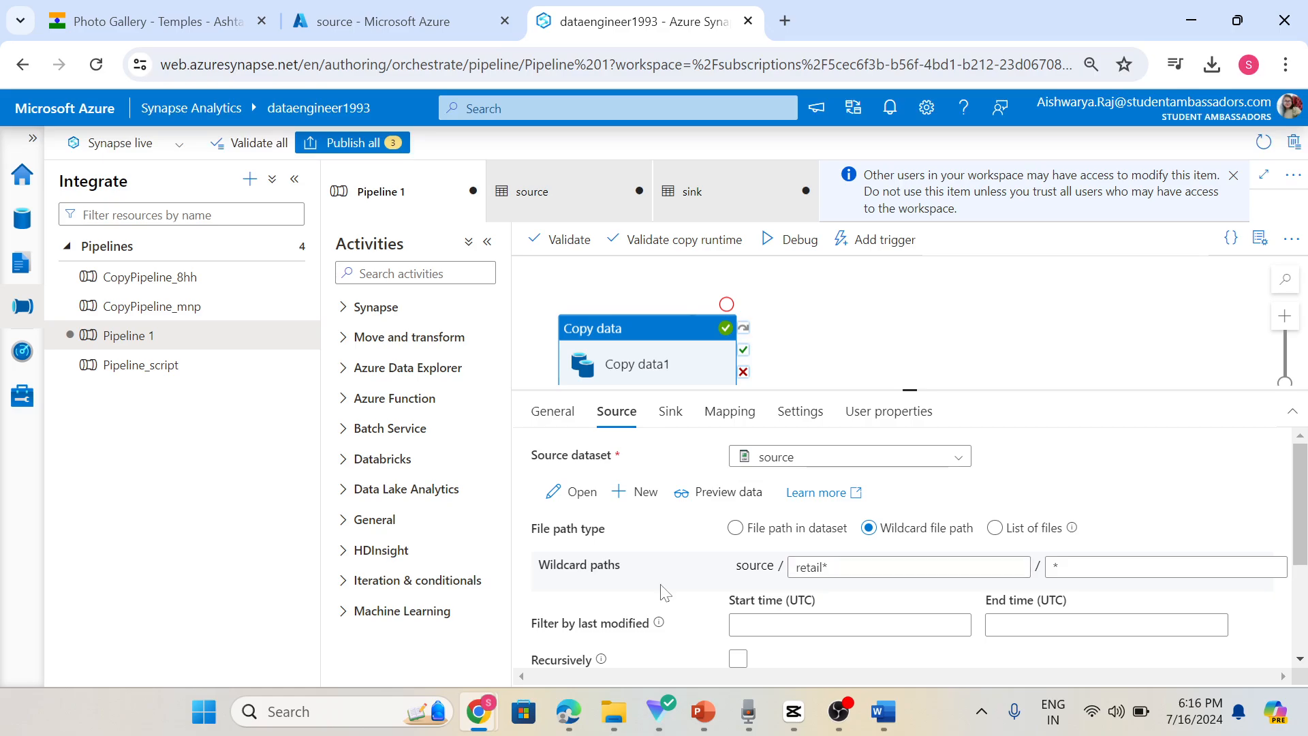
{"action": "scroll", "coordinate": [666, 590], "scroll_direction": "down", "scroll_amount": 1}
{"action": "left_click", "coordinate": [735, 559]}
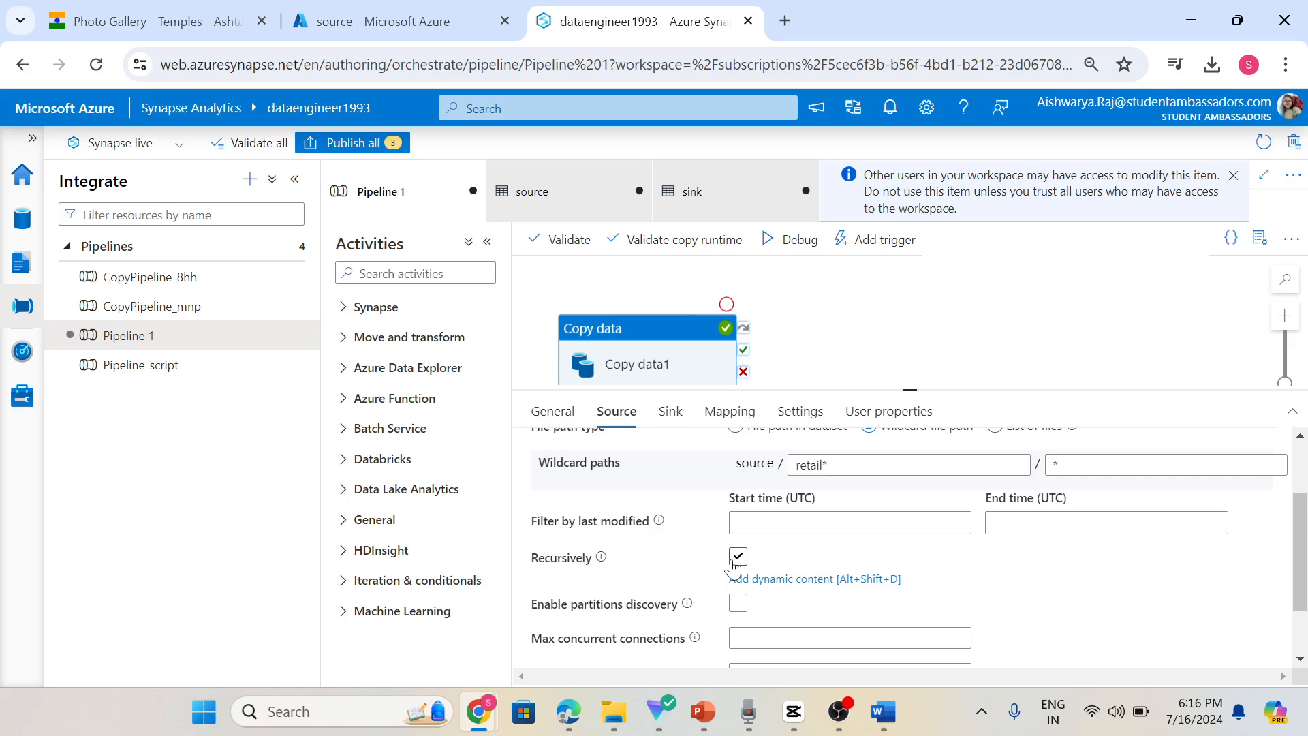
Step: Switch to the Azure portal, examine the source container's retail folder, and return to the storage account's container list
{"action": "left_click", "coordinate": [381, 21]}
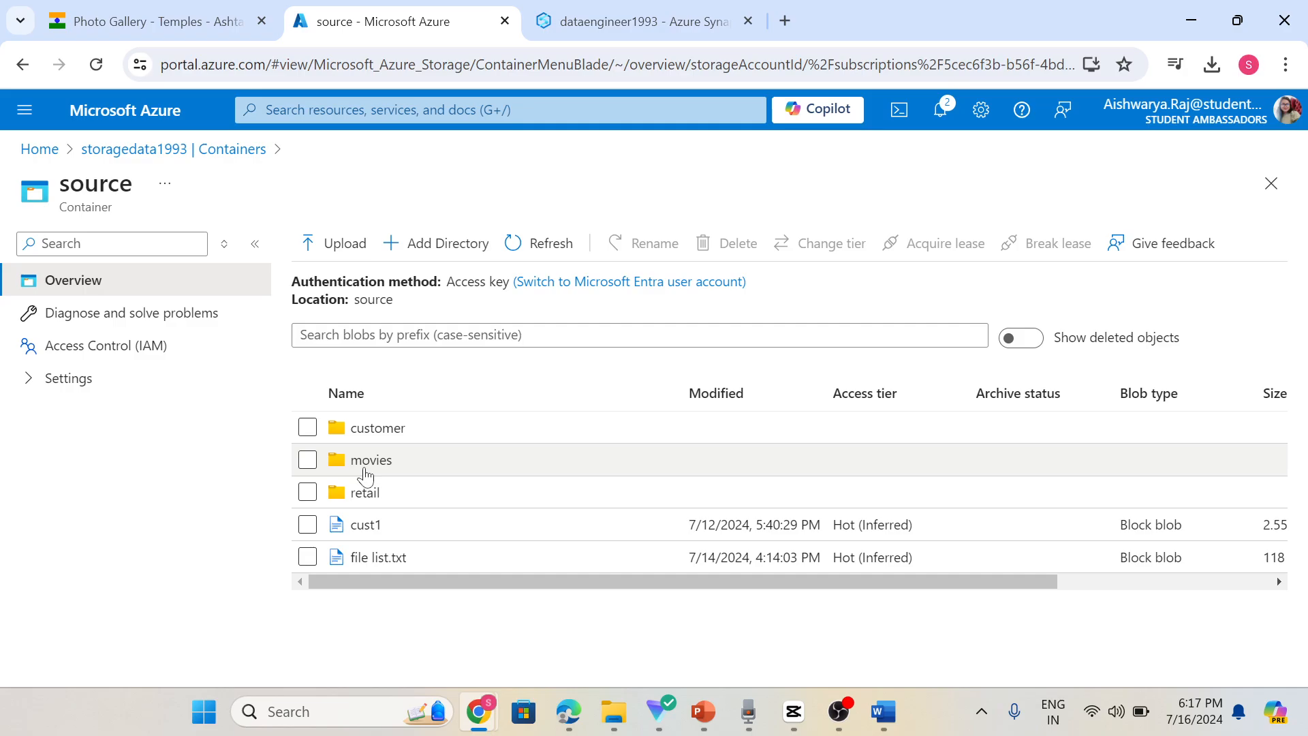
{"action": "left_click", "coordinate": [366, 491]}
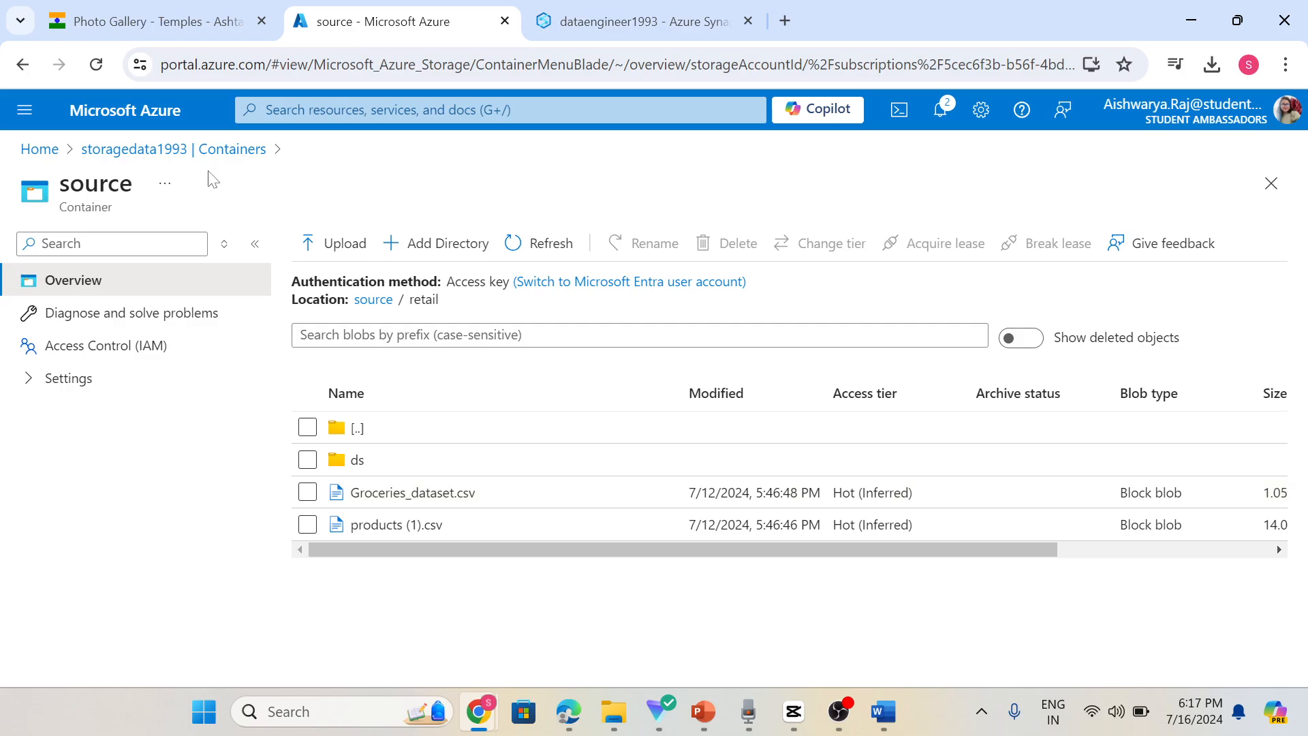
{"action": "left_click", "coordinate": [211, 153]}
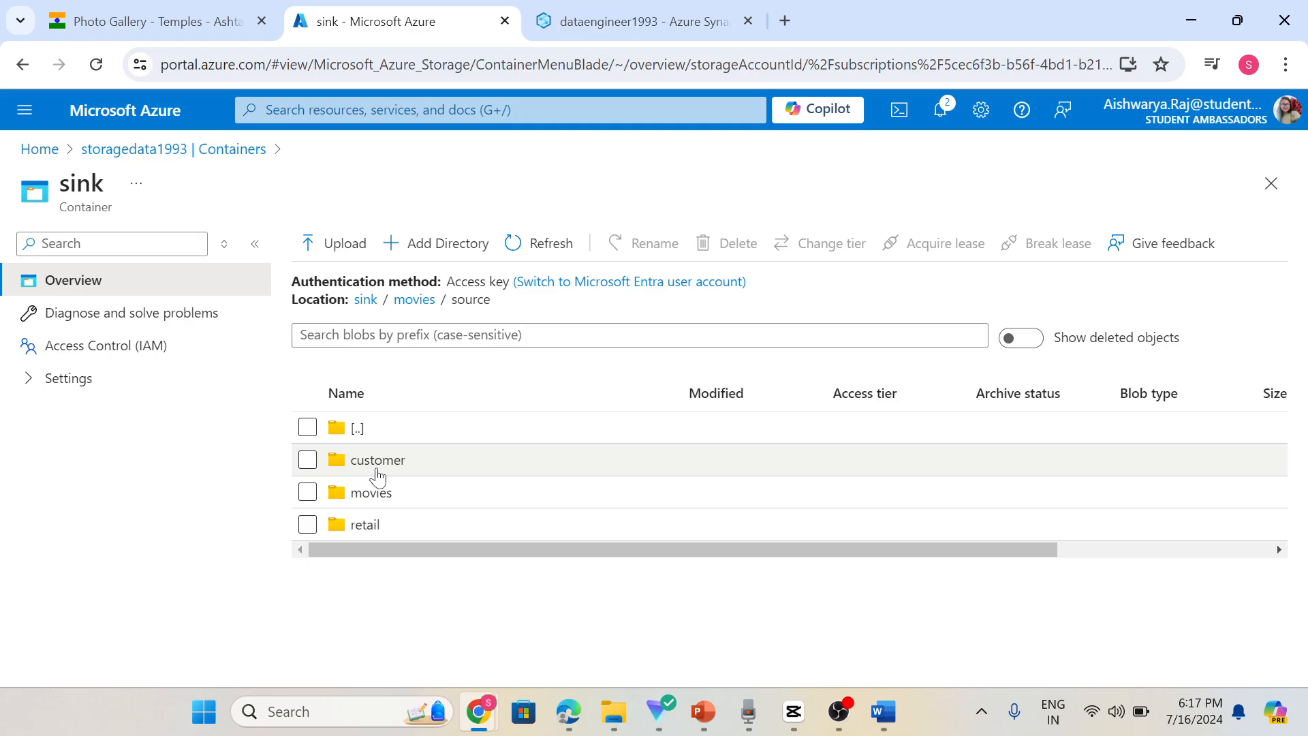
Step: Examine the sink container's movies folder, including its source/movies and retail subfolders, for the copied files
{"action": "left_click", "coordinate": [372, 491]}
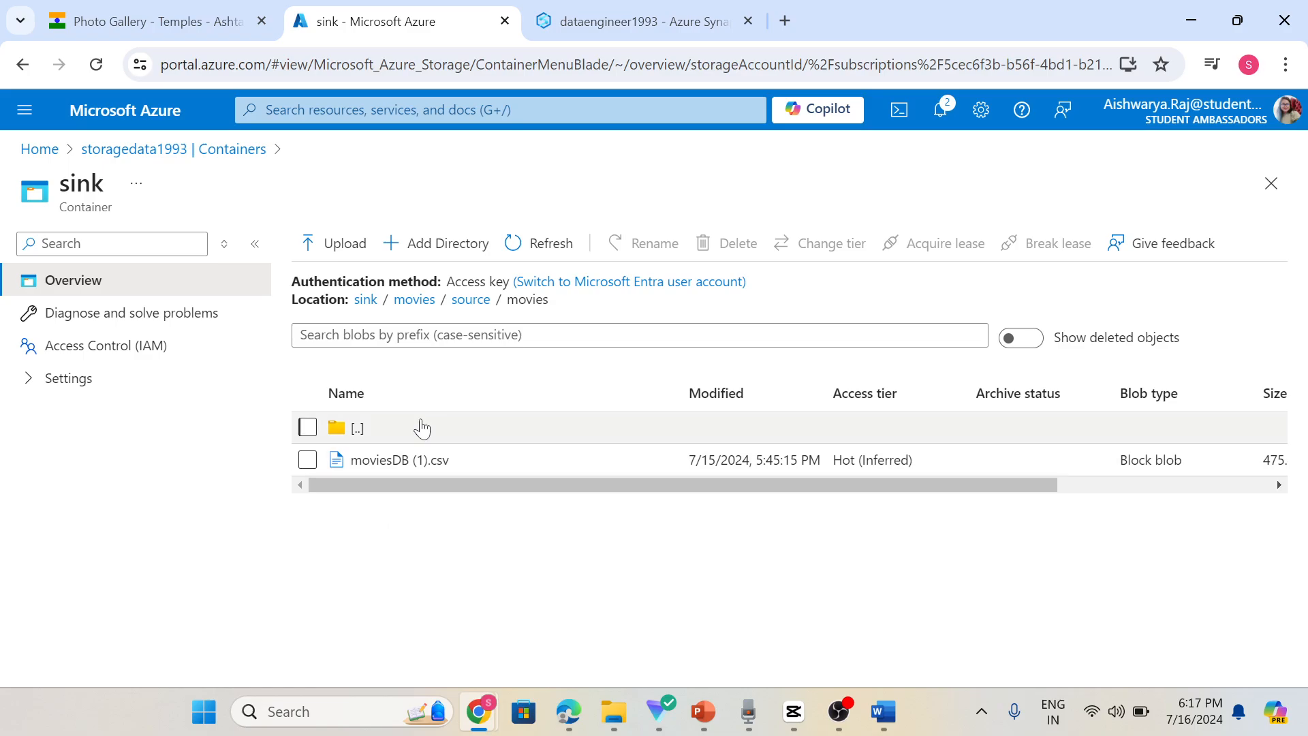
{"action": "left_click", "coordinate": [471, 302]}
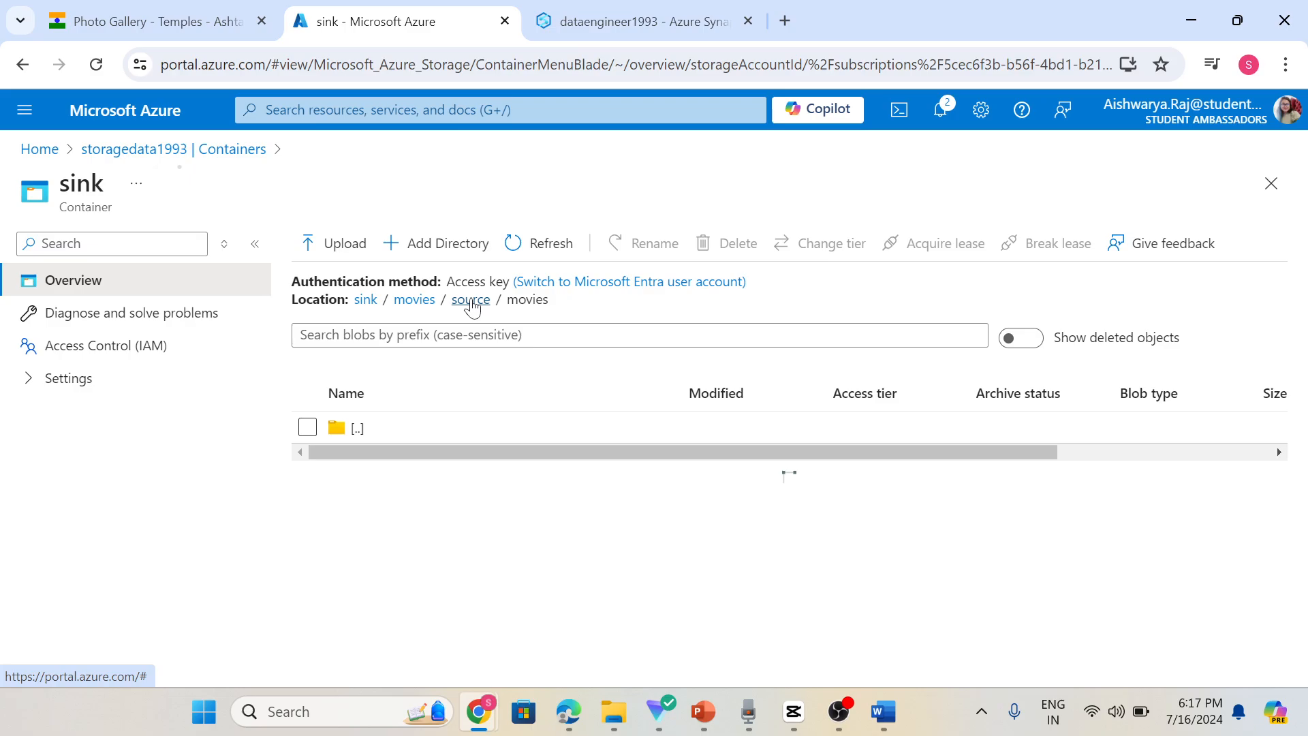
{"action": "left_click", "coordinate": [417, 301]}
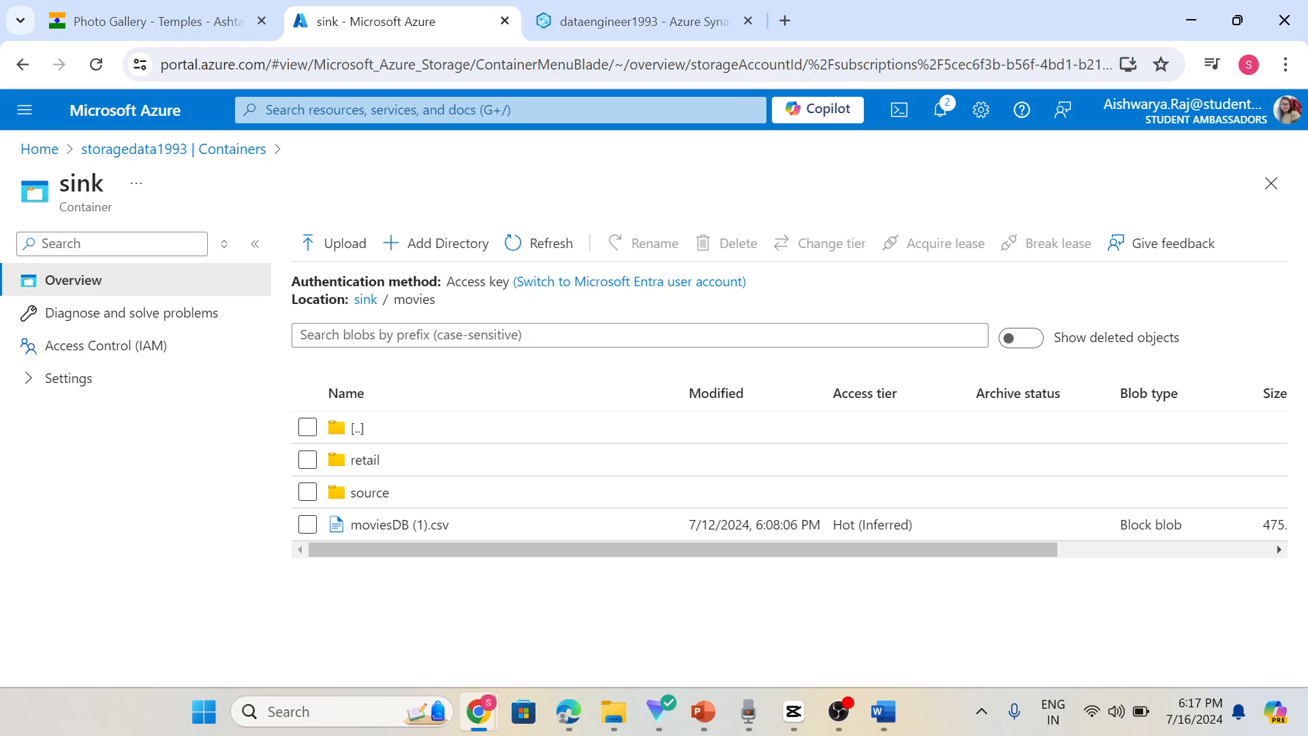
{"action": "left_click", "coordinate": [376, 465]}
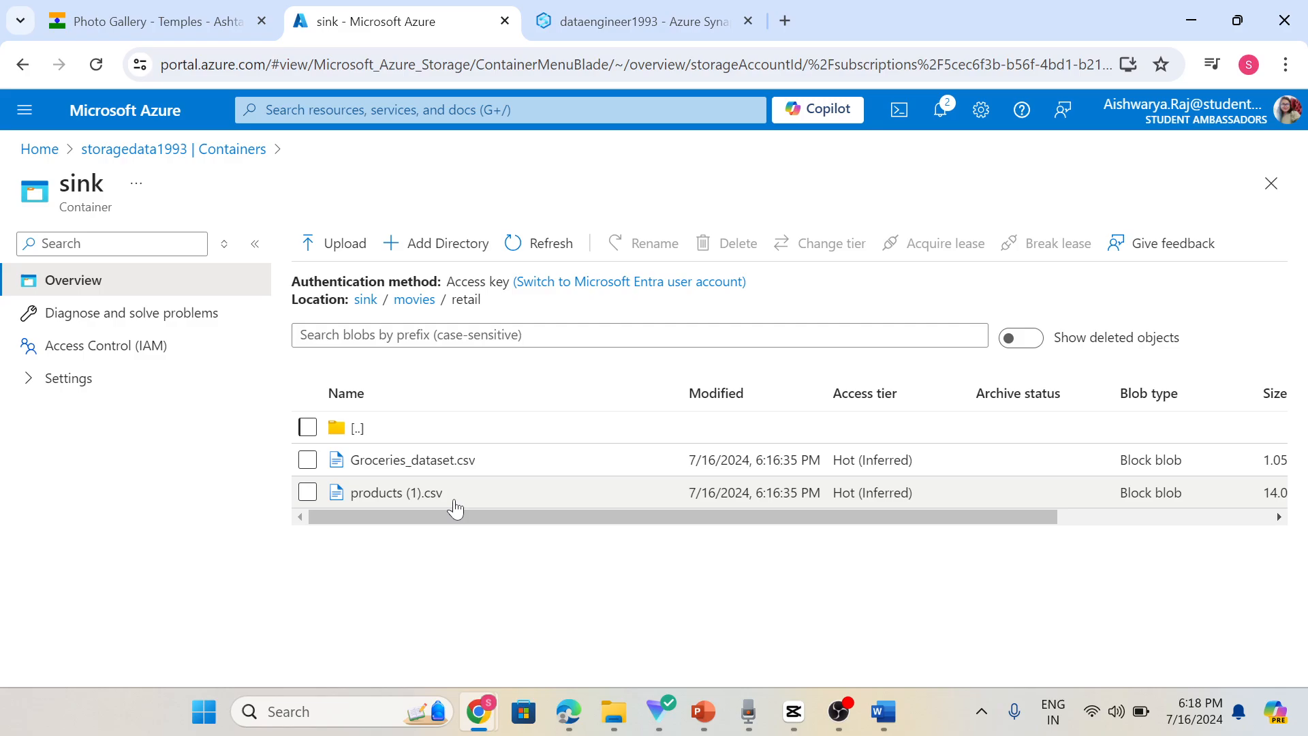
Step: Return to the sink container's movies folder and delete its retail and source subfolders
{"action": "left_click", "coordinate": [414, 299]}
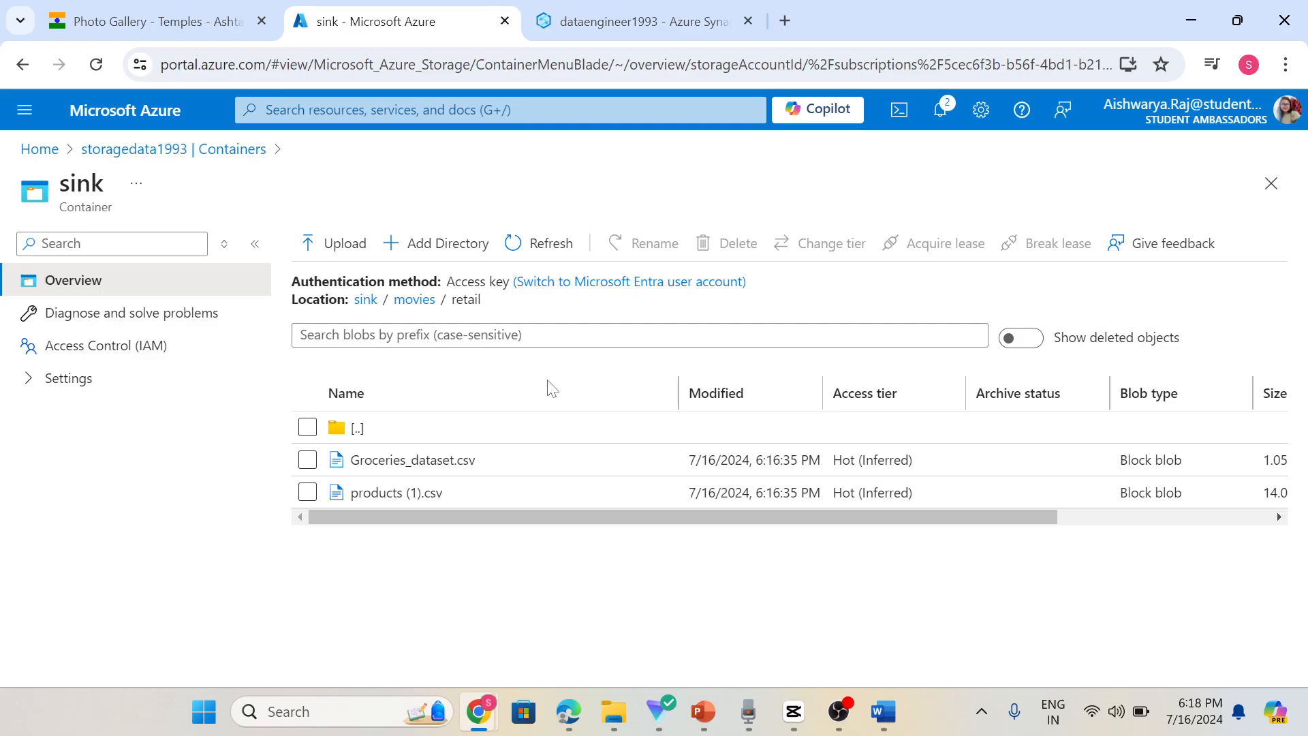
{"action": "left_click", "coordinate": [414, 299]}
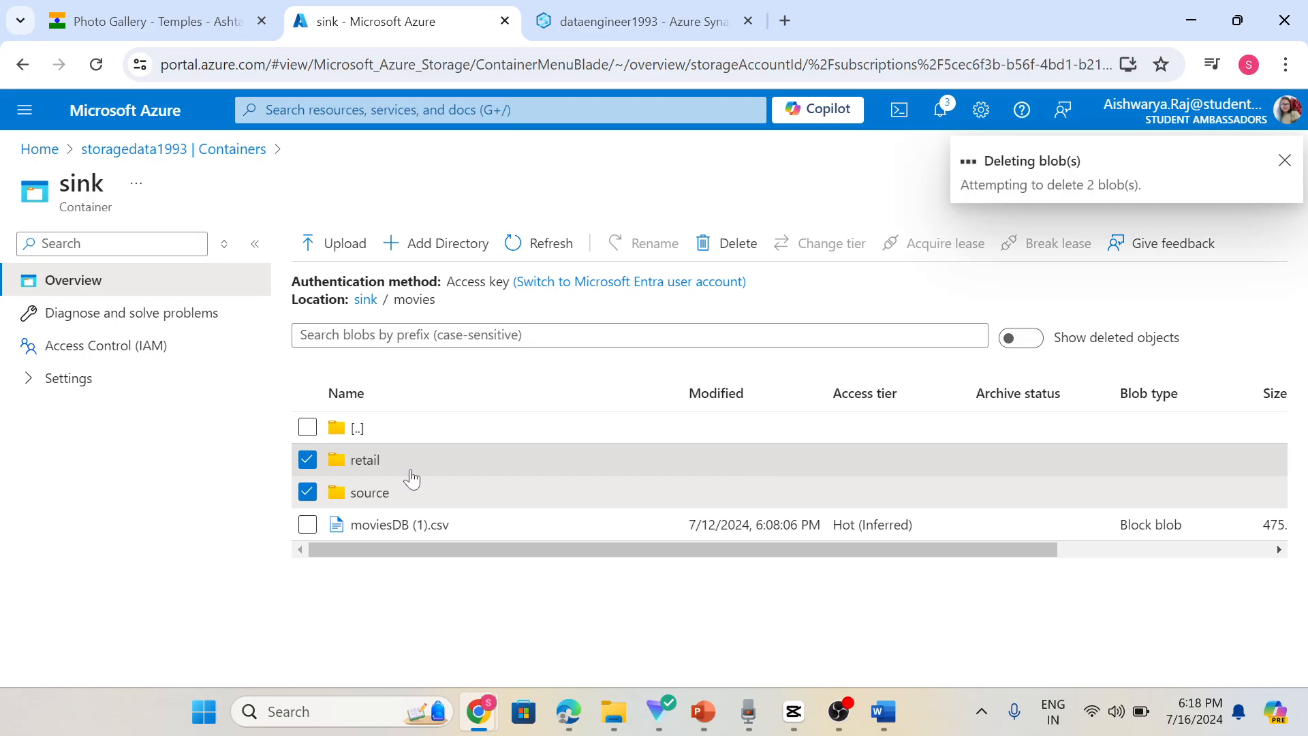
Step: Switch back to Synapse and enable the Recursively option for the copy source with the retail* wildcard path
{"action": "left_click", "coordinate": [590, 18]}
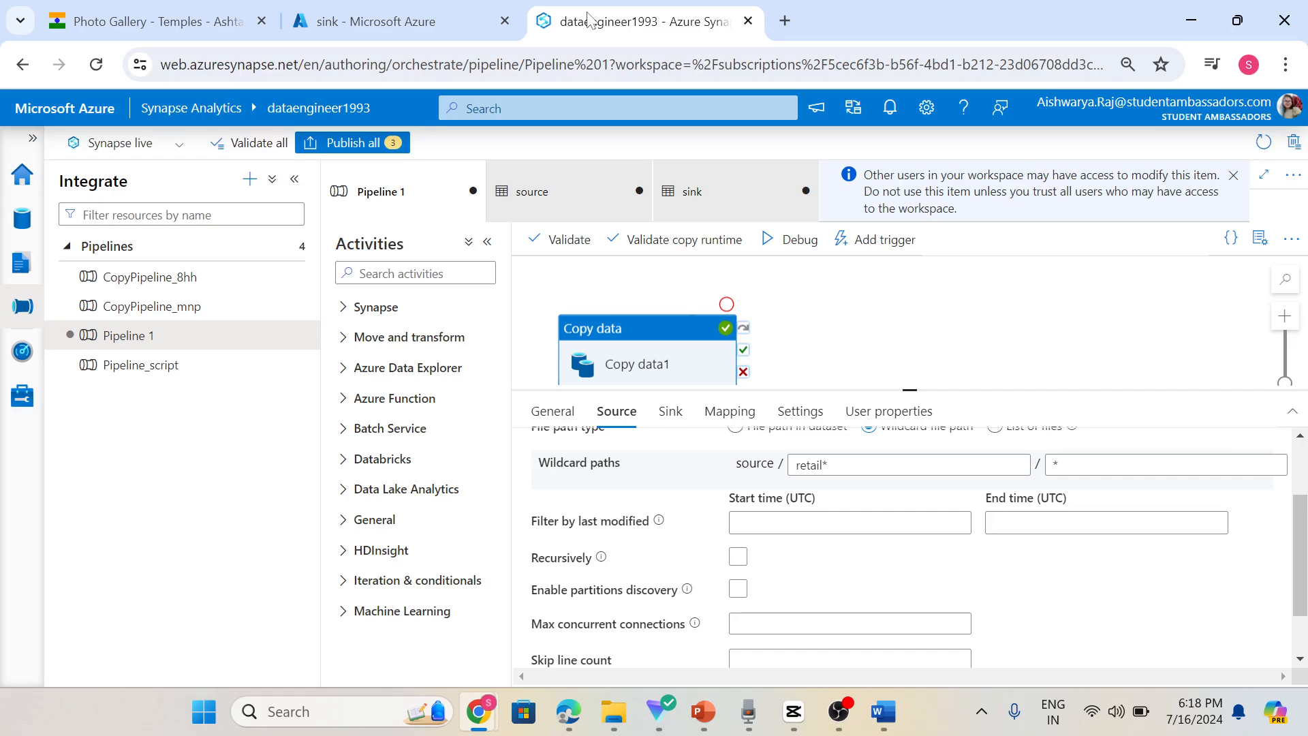
{"action": "scroll", "coordinate": [590, 538], "scroll_direction": "up", "scroll_amount": 2}
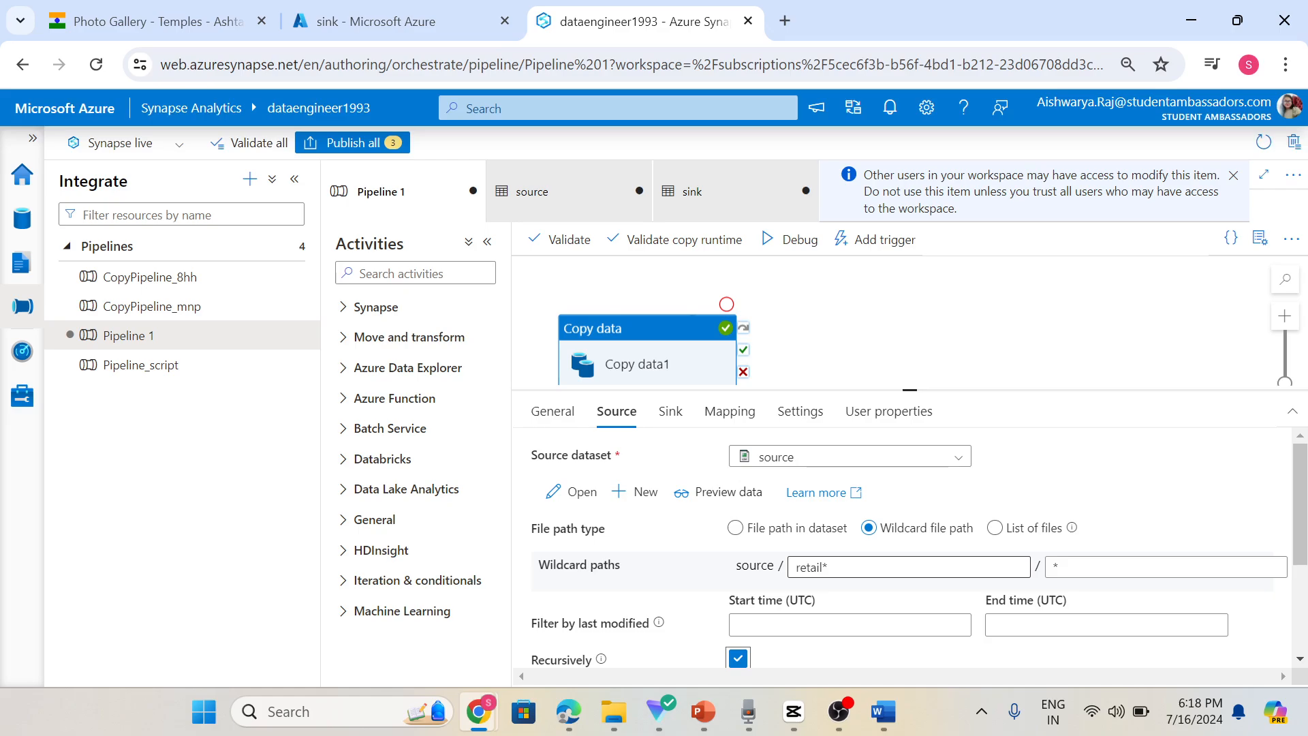
{"action": "scroll", "coordinate": [678, 587], "scroll_direction": "down", "scroll_amount": 1}
{"action": "scroll", "coordinate": [678, 587], "scroll_direction": "up", "scroll_amount": 1}
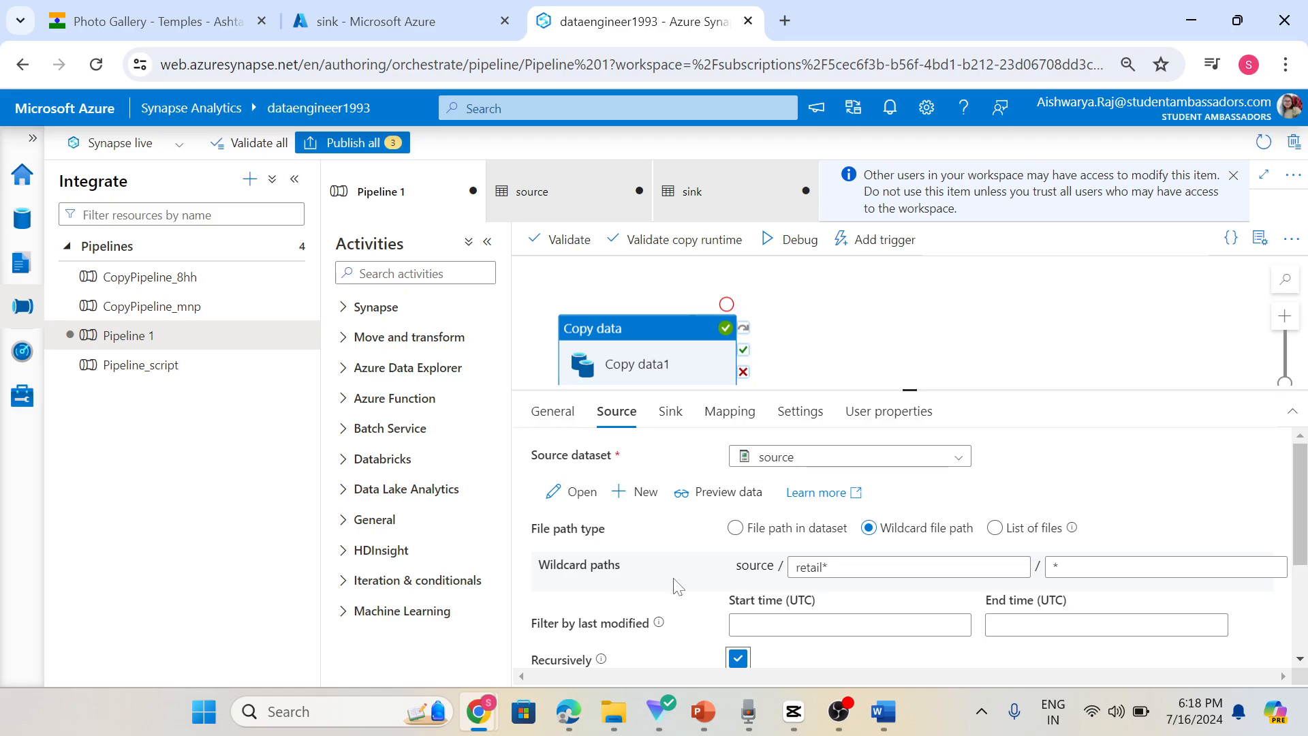
Step: Run Pipeline 1 in debug mode and refresh the run status
{"action": "left_click", "coordinate": [835, 330]}
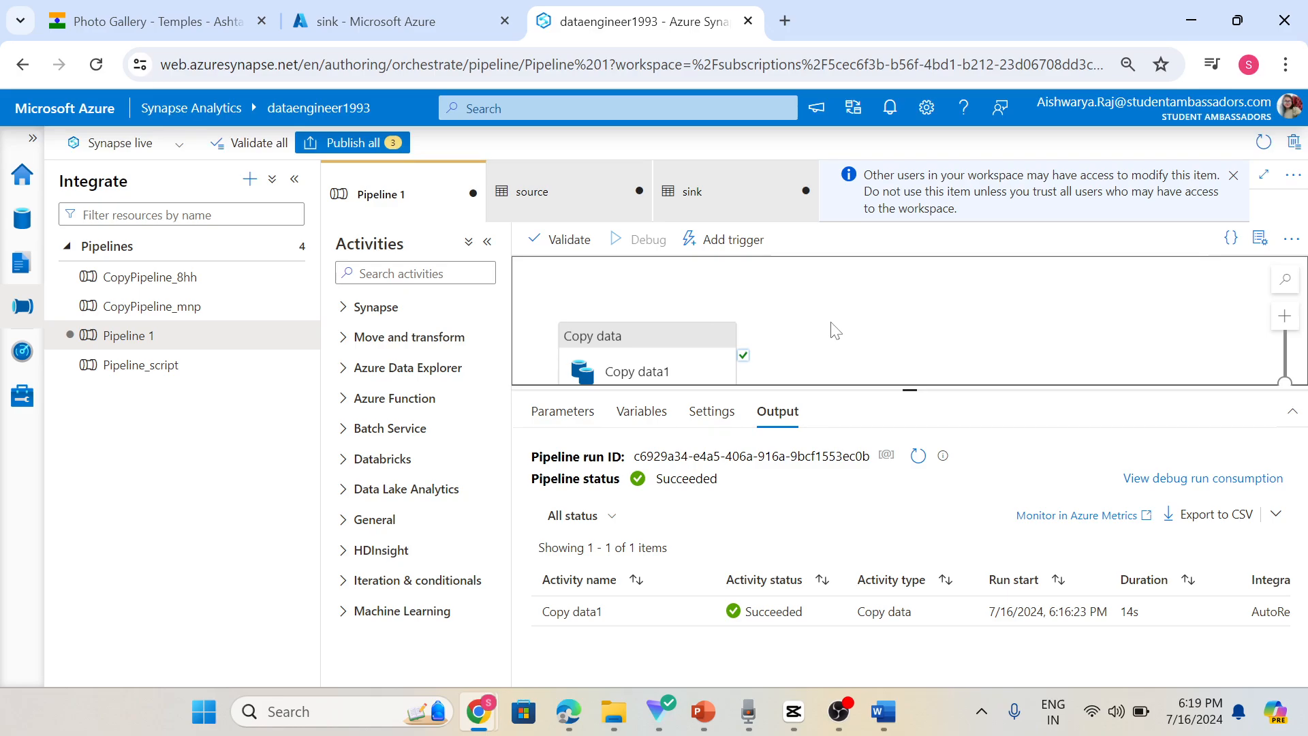
{"action": "left_click", "coordinate": [919, 456]}
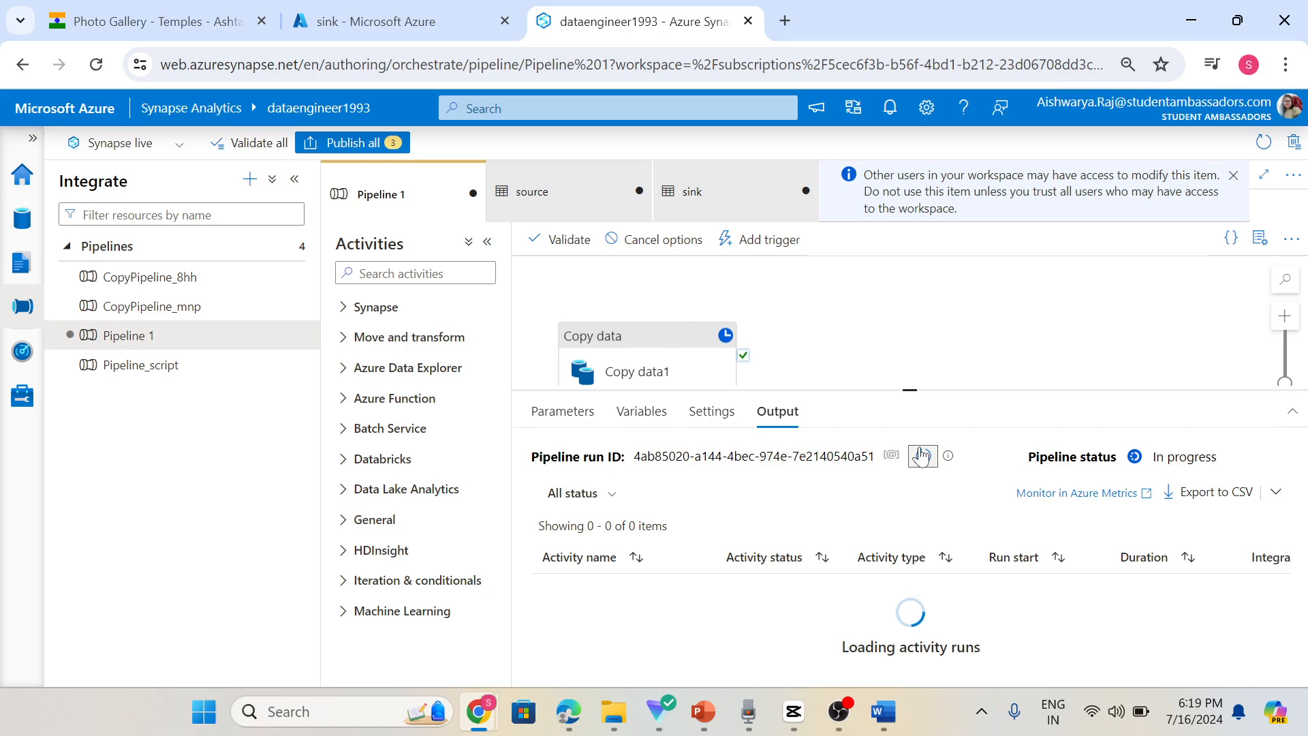
Step: Switch to the Azure portal, open the source container's retail folder, and return to the storage account's container list
{"action": "left_click", "coordinate": [381, 10]}
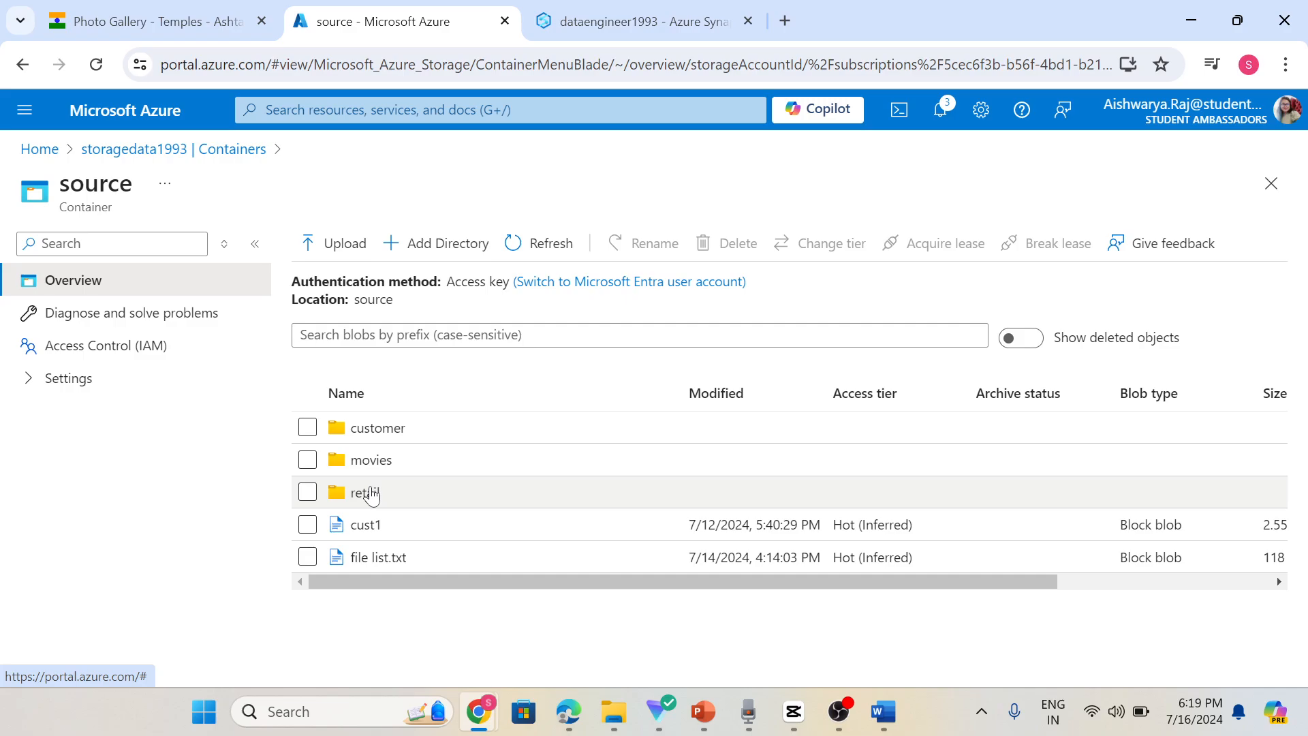
{"action": "left_click", "coordinate": [365, 492]}
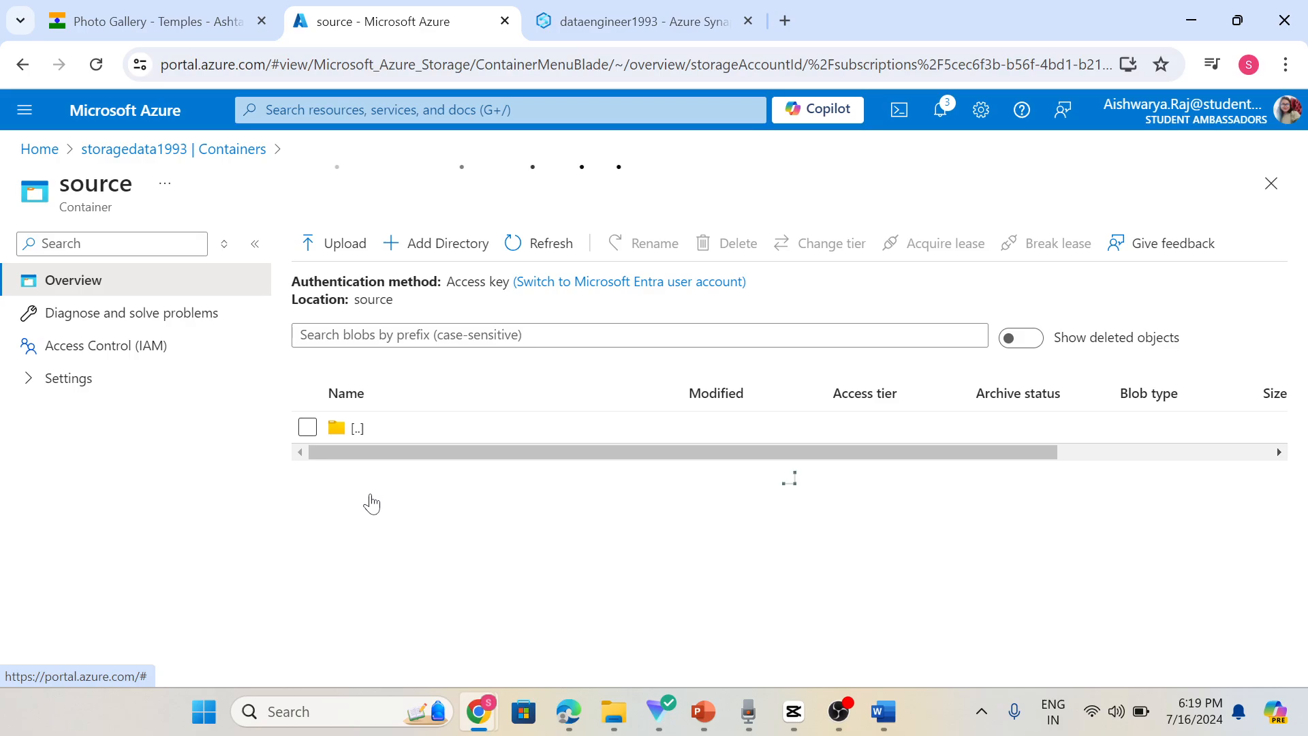
{"action": "left_click", "coordinate": [184, 151]}
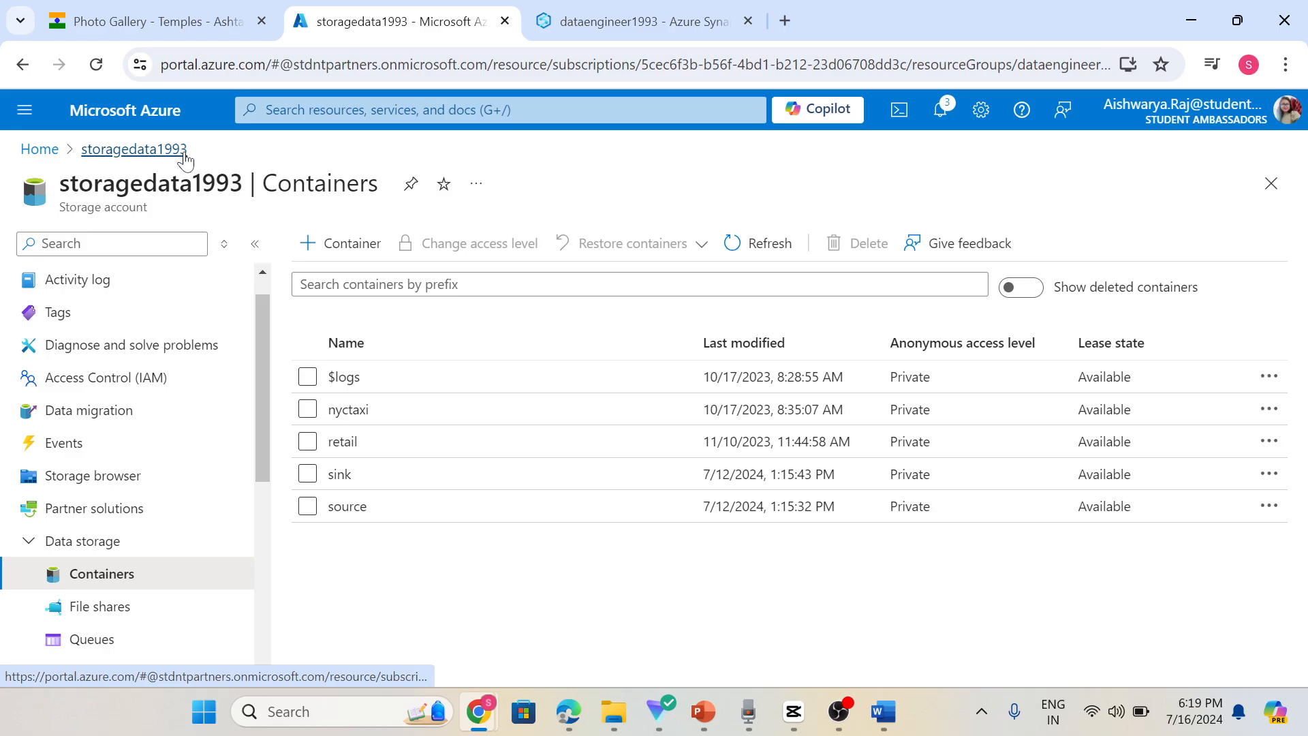
Step: Examine the sink container's movies/retail folder and its ds subfolder for the recursively copied files
{"action": "left_click", "coordinate": [340, 474]}
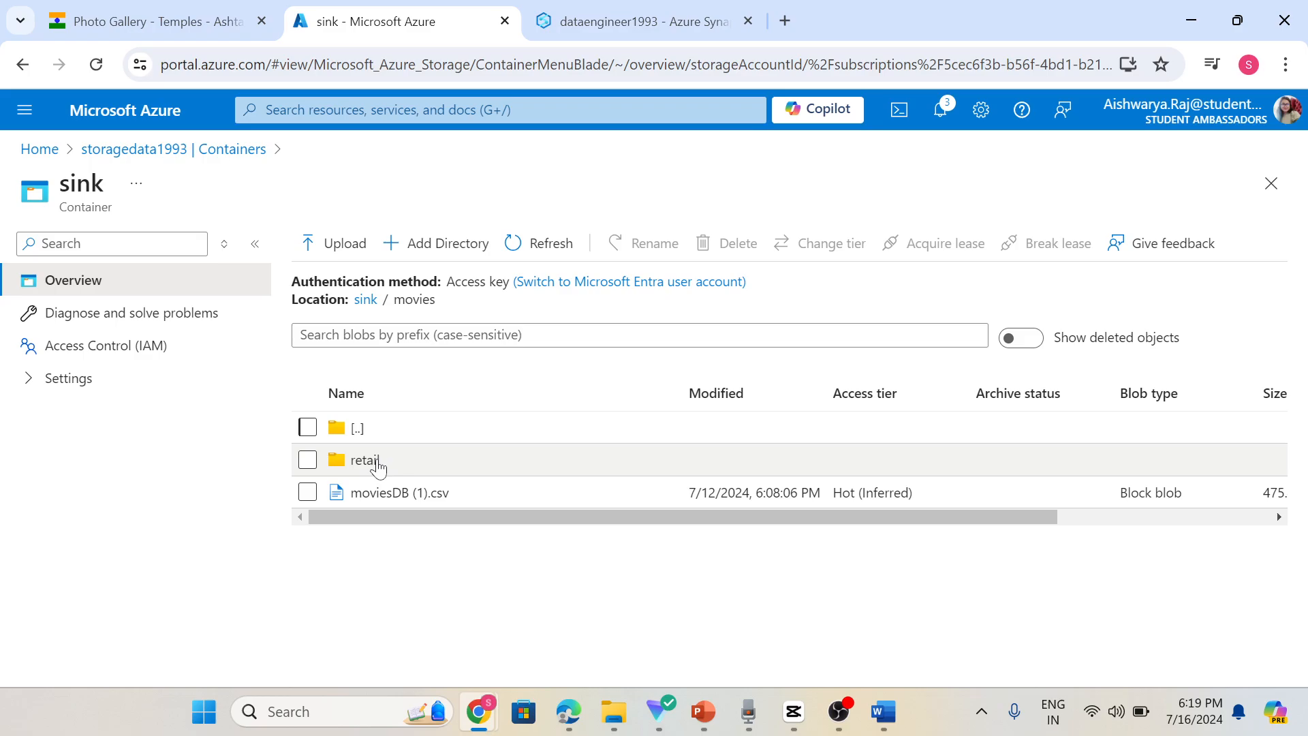
{"action": "left_click", "coordinate": [377, 463]}
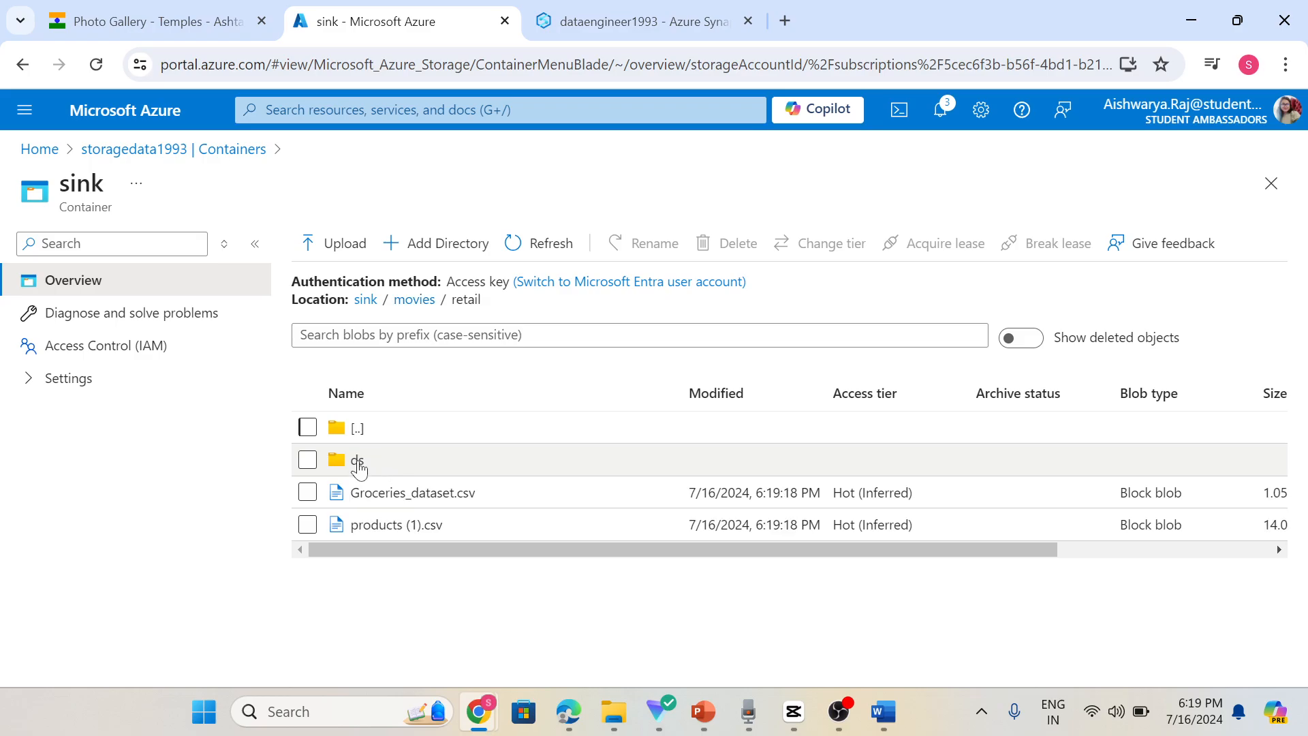
{"action": "left_click", "coordinate": [358, 463]}
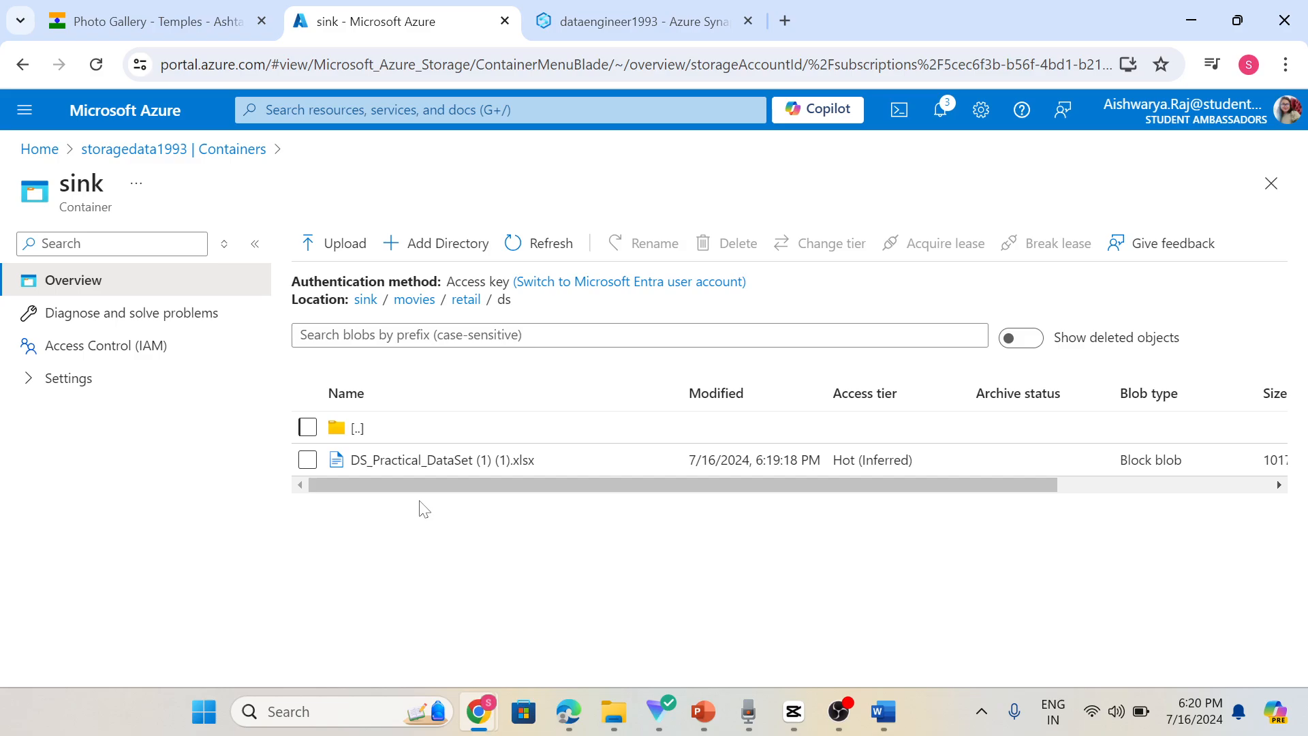
Step: Switch to Synapse, set the wildcard folder path to *, and open the source container in the Azure portal for comparison
{"action": "key", "text": "ctrl+Tab"}
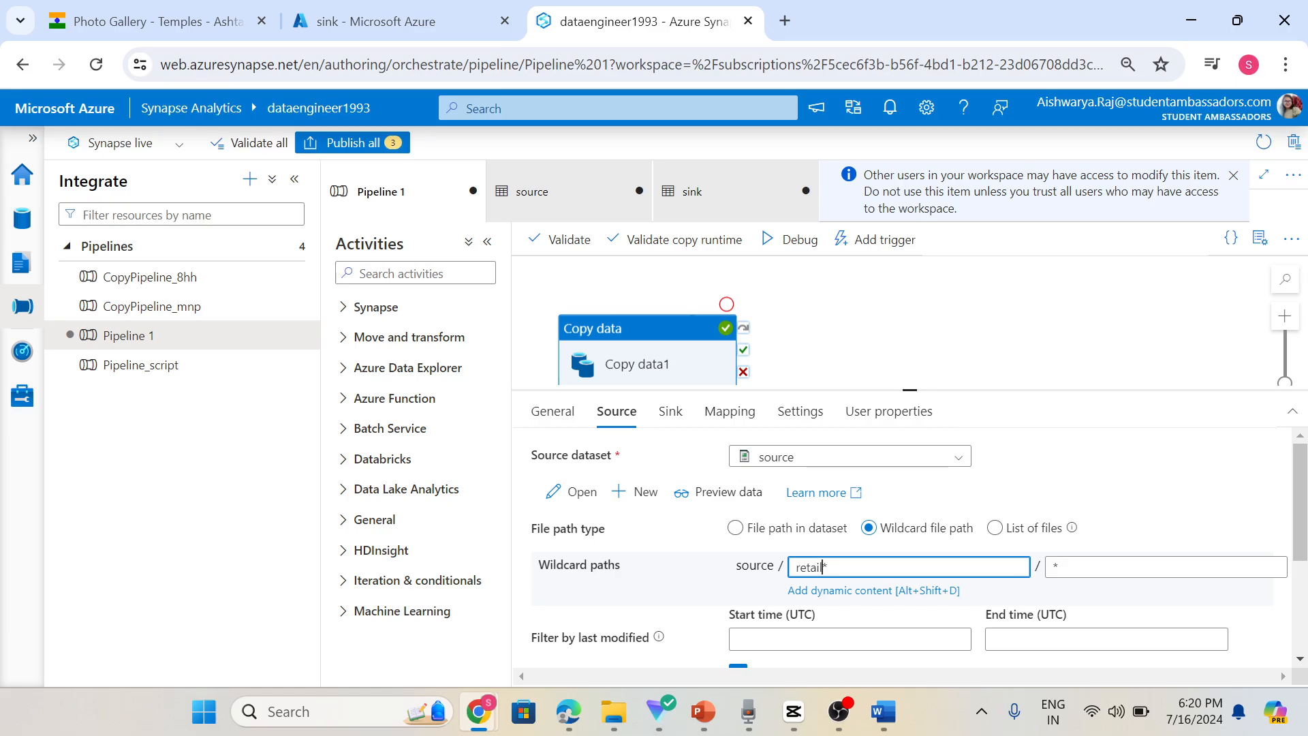
{"action": "left_click", "coordinate": [372, 23]}
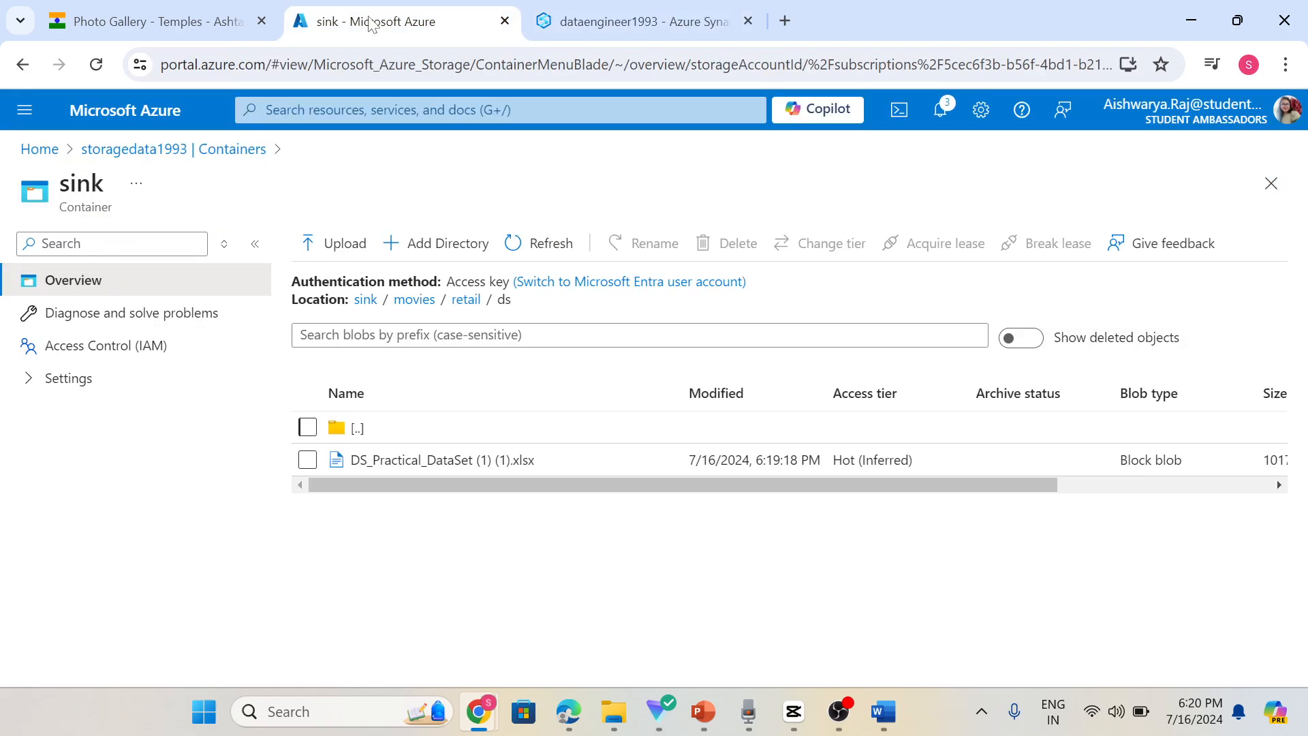
{"action": "left_click", "coordinate": [143, 150]}
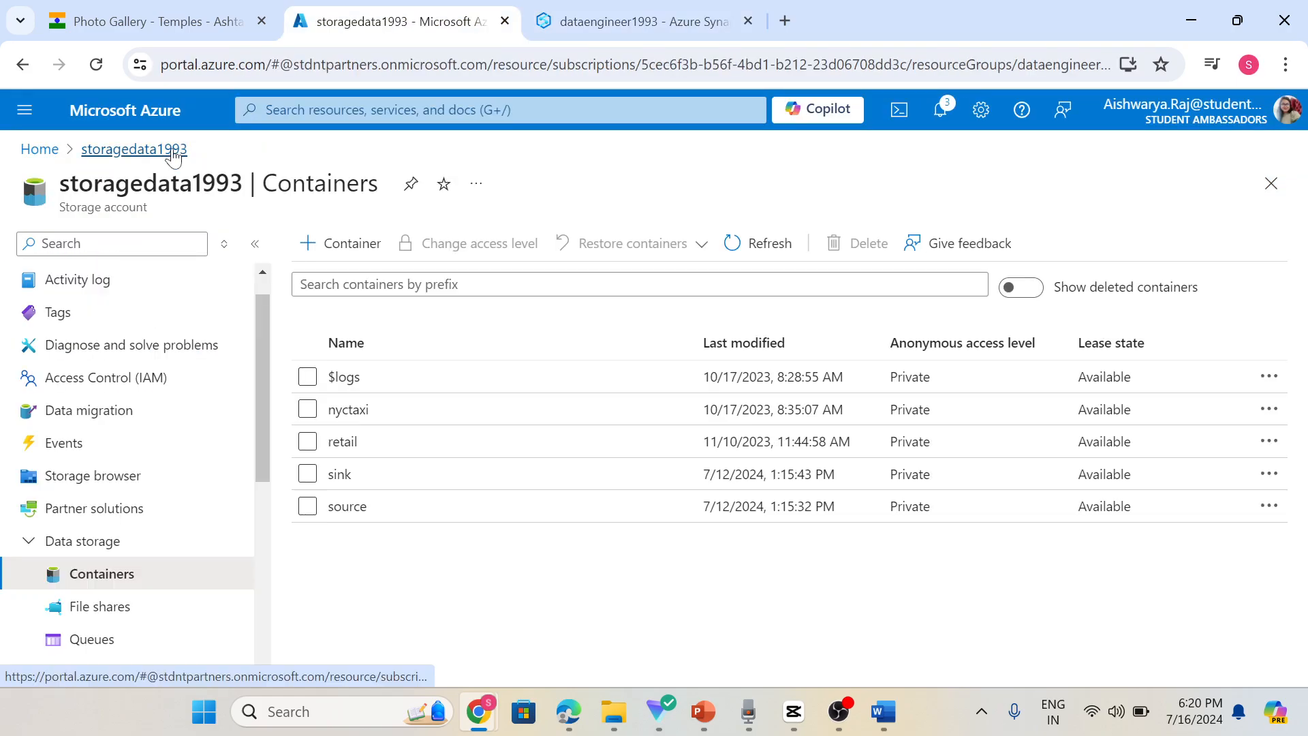
{"action": "left_click", "coordinate": [347, 506]}
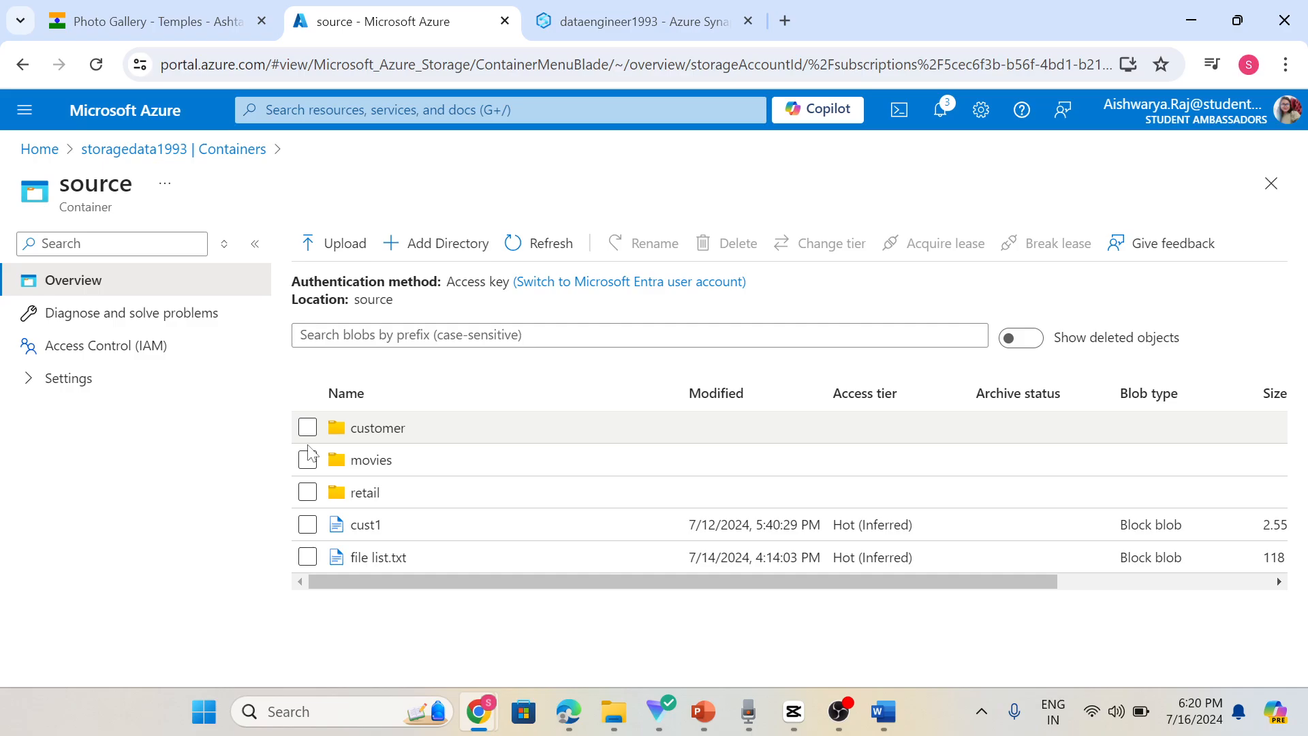
Step: Compare the copy source's wildcard and Recursively settings in Synapse with the folders in the source container, ending in Synapse
{"action": "key", "text": "ctrl+Tab"}
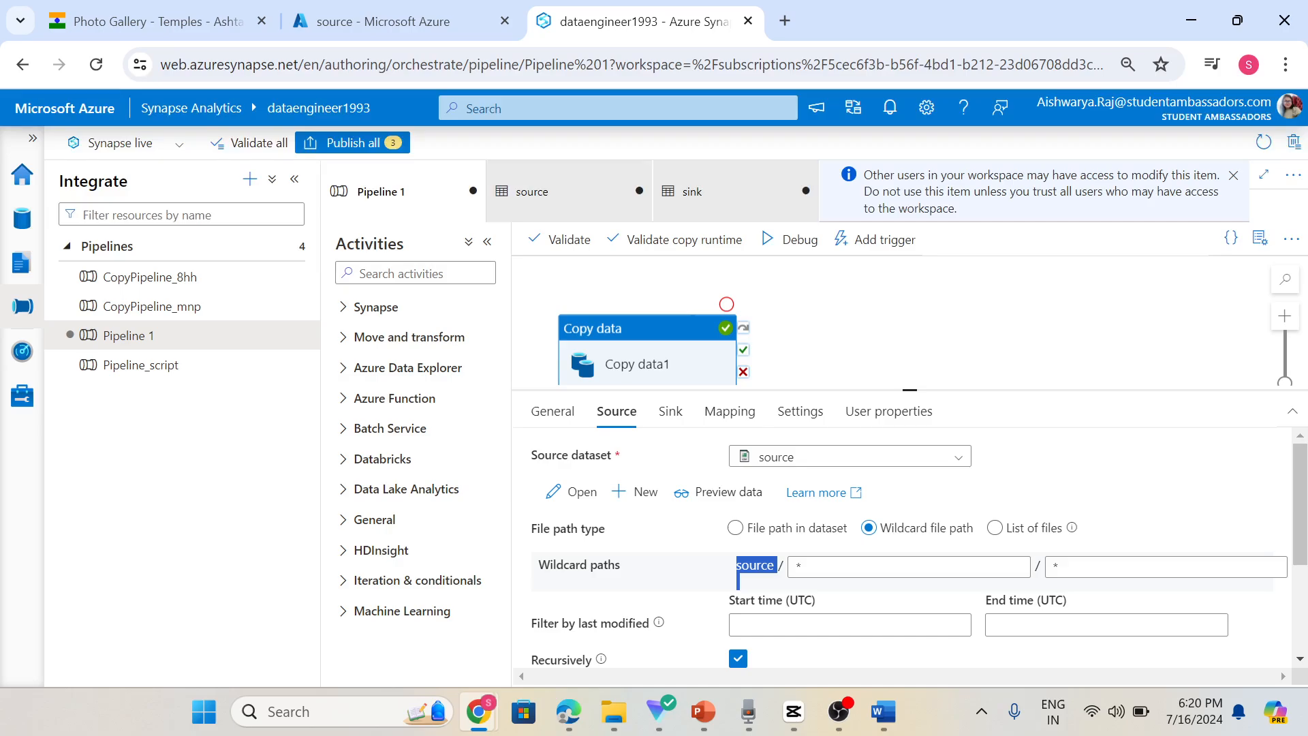
{"action": "key", "text": "ctrl+shift+Tab"}
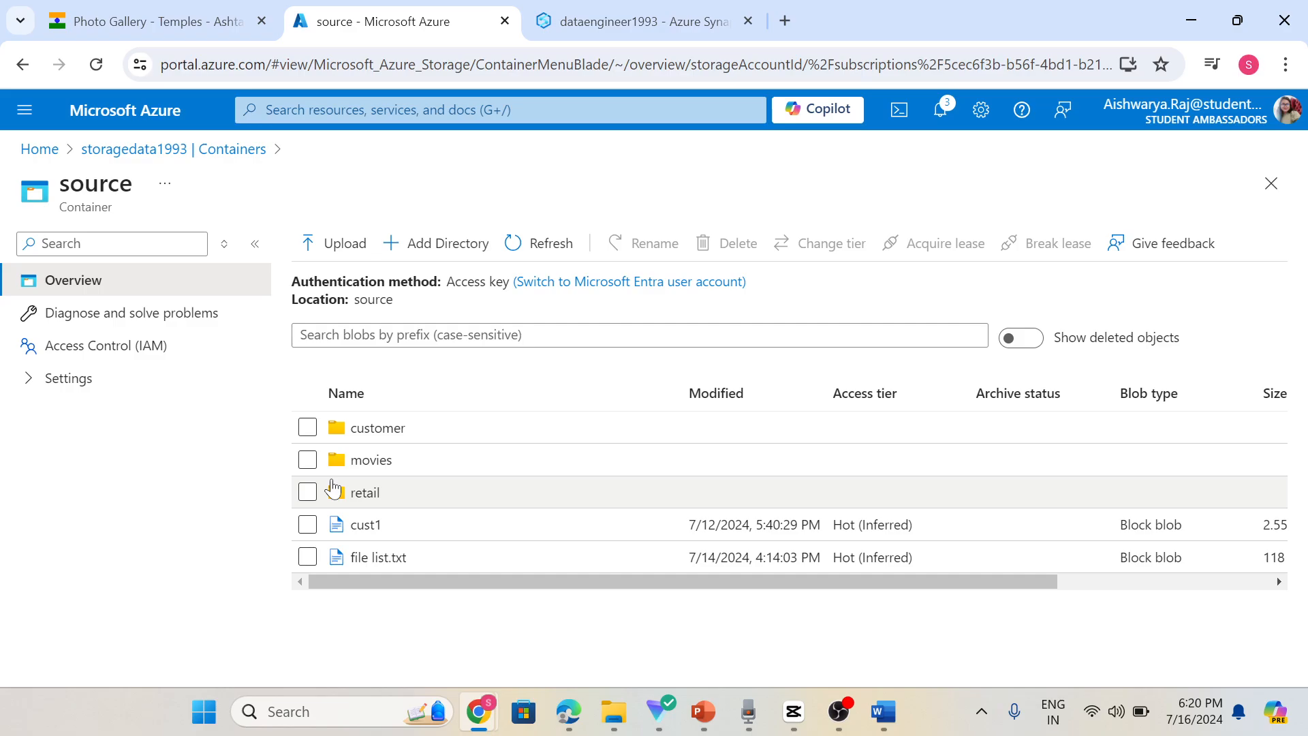
{"action": "key", "text": "ctrl+Tab"}
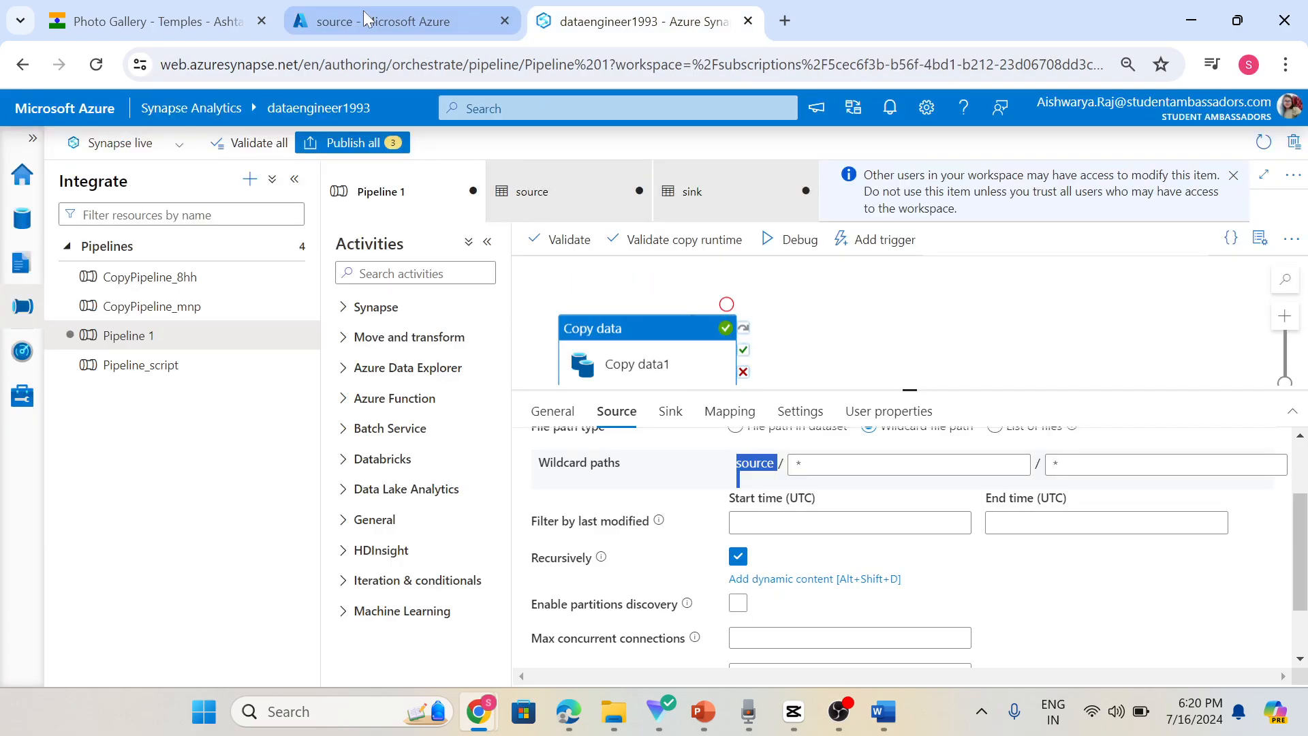
{"action": "left_click", "coordinate": [366, 19]}
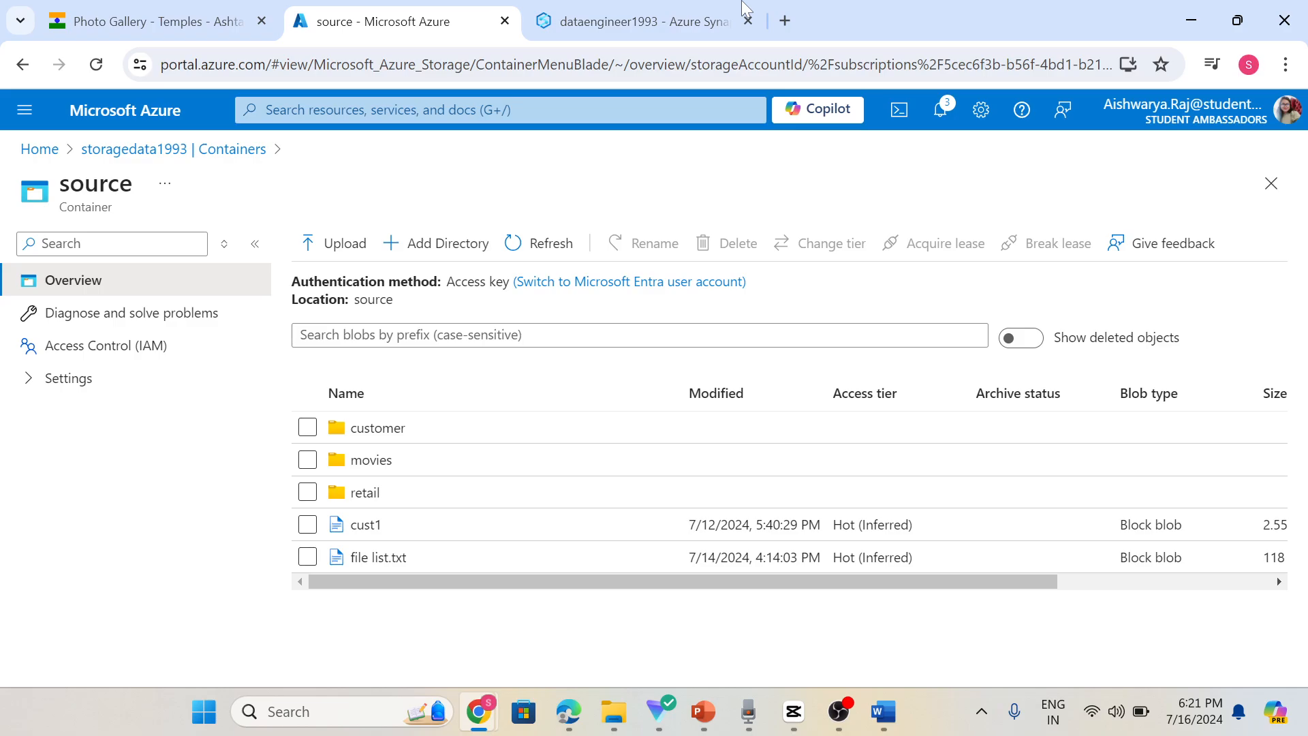
{"action": "left_click", "coordinate": [744, 9]}
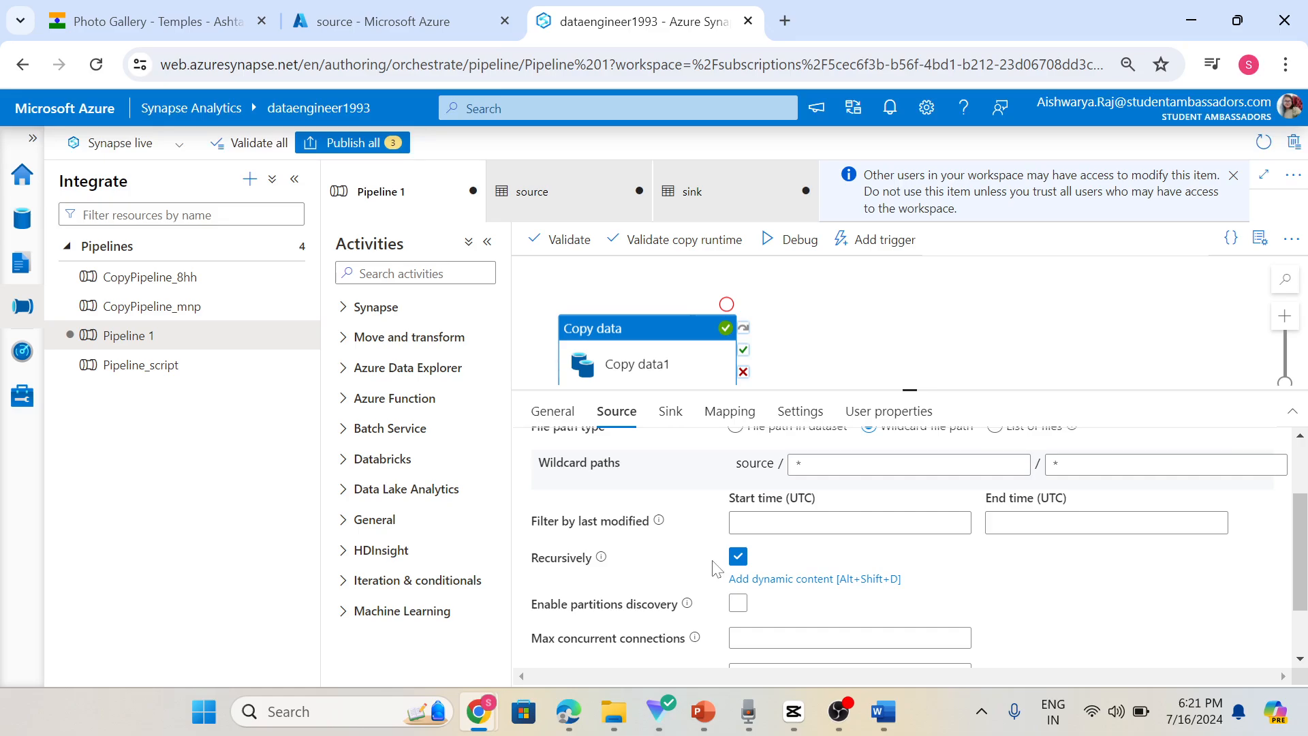
Step: Try *.csv and *.json as the wildcard file name for the copy source
{"action": "scroll", "coordinate": [695, 562], "scroll_direction": "up", "scroll_amount": 3}
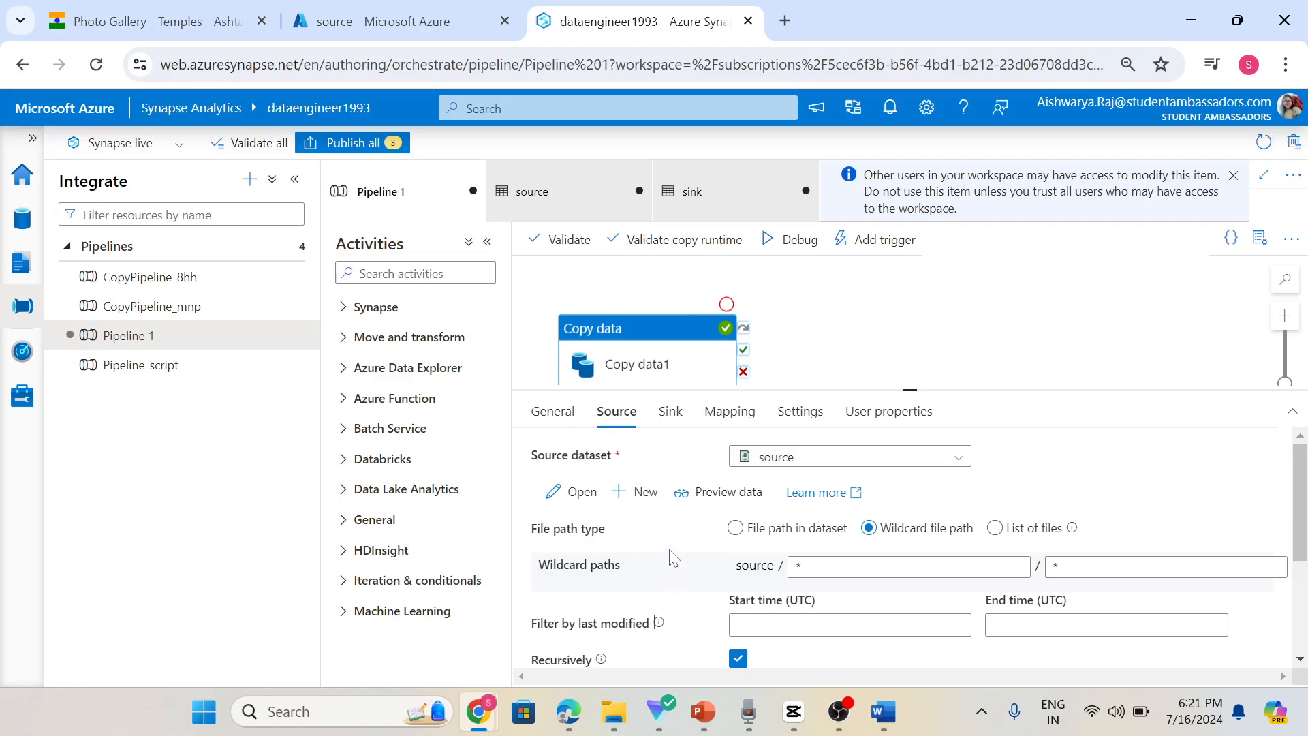
{"action": "left_click", "coordinate": [1117, 567]}
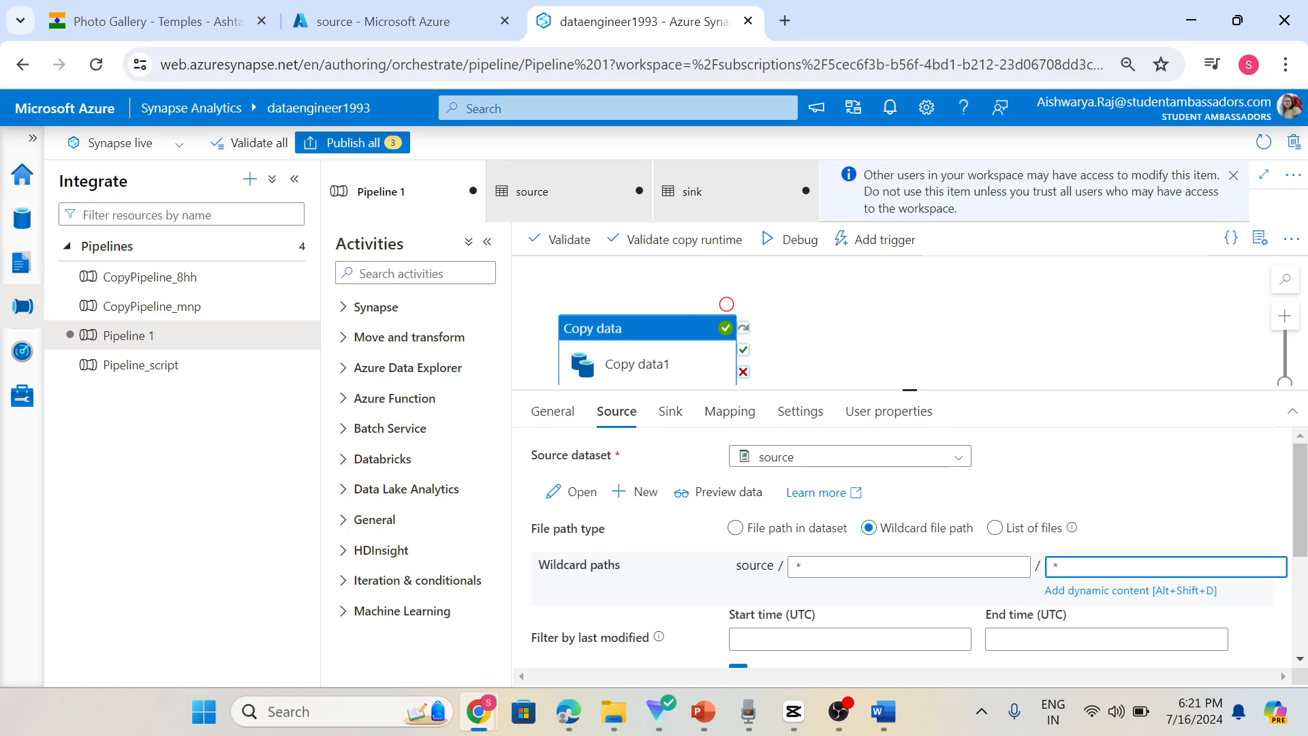
{"action": "type", "text": ".csv"}
{"action": "key", "text": "BackSpace"}
{"action": "key", "text": "BackSpace"}
{"action": "key", "text": "BackSpace"}
{"action": "type", "text": "json"}
Step: Set the wildcard file name of the copy source to abc*
{"action": "key", "text": "BackSpace"}
{"action": "key", "text": "BackSpace"}
{"action": "key", "text": "BackSpace"}
{"action": "key", "text": "BackSpace"}
{"action": "key", "text": "BackSpace"}
{"action": "type", "text": "abc"}
{"action": "left_click", "coordinate": [1121, 481]}
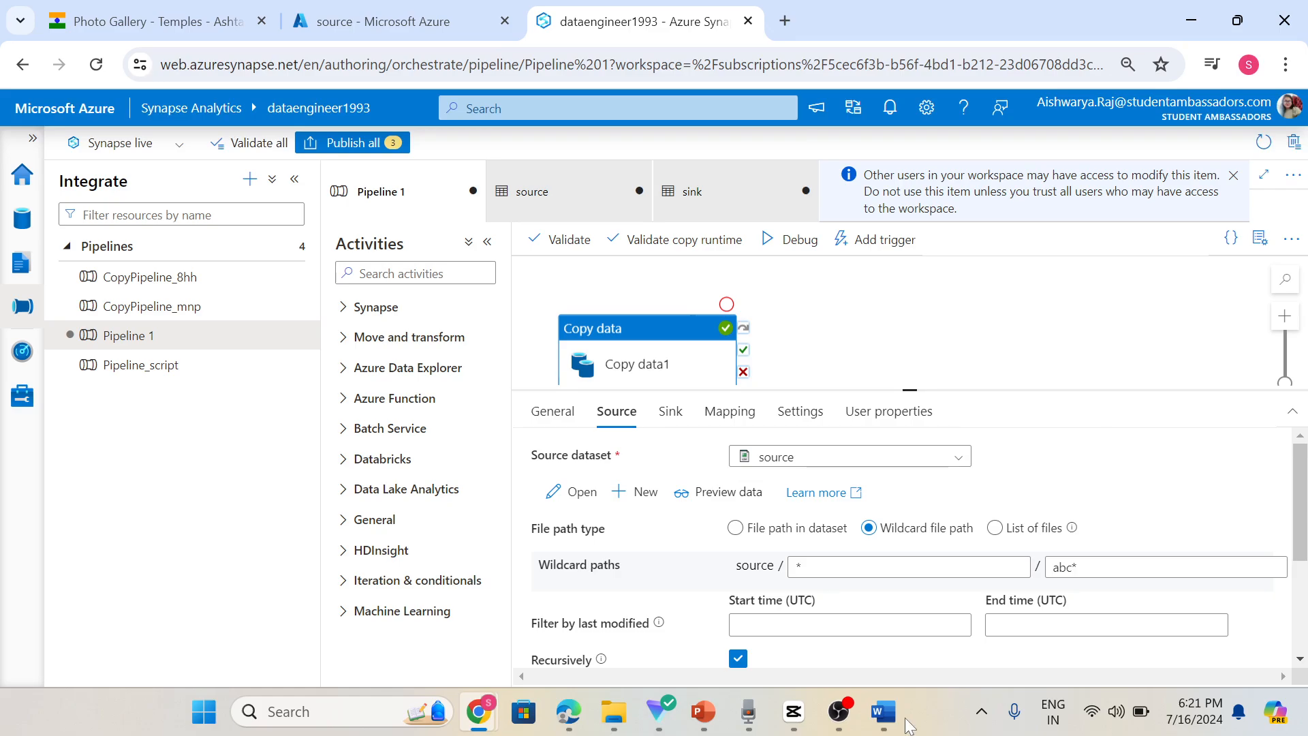
Step: Switch to the synapse copy activity document in Word and examine the Wildcard examples section, selecting its whole bulleted list
{"action": "left_click", "coordinate": [884, 711]}
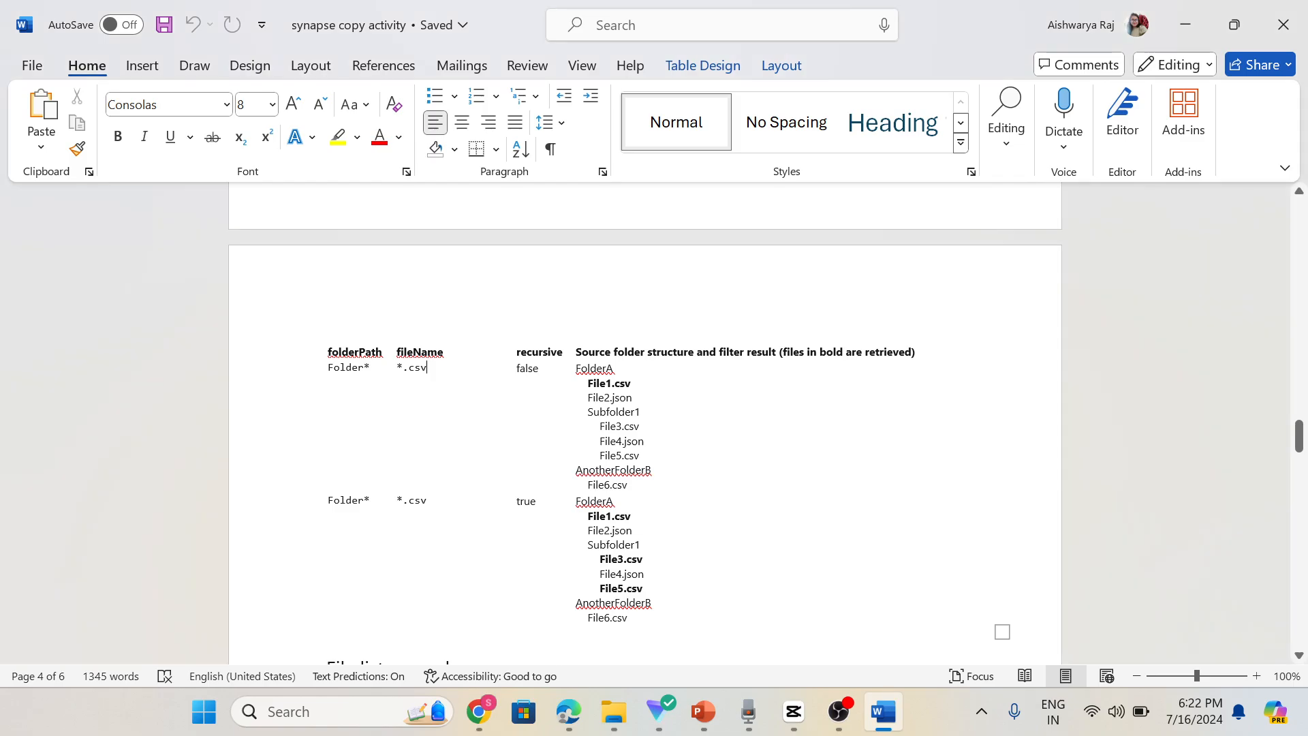
{"action": "scroll", "coordinate": [644, 422], "scroll_direction": "down", "scroll_amount": 5}
{"action": "scroll", "coordinate": [644, 423], "scroll_direction": "down", "scroll_amount": 8}
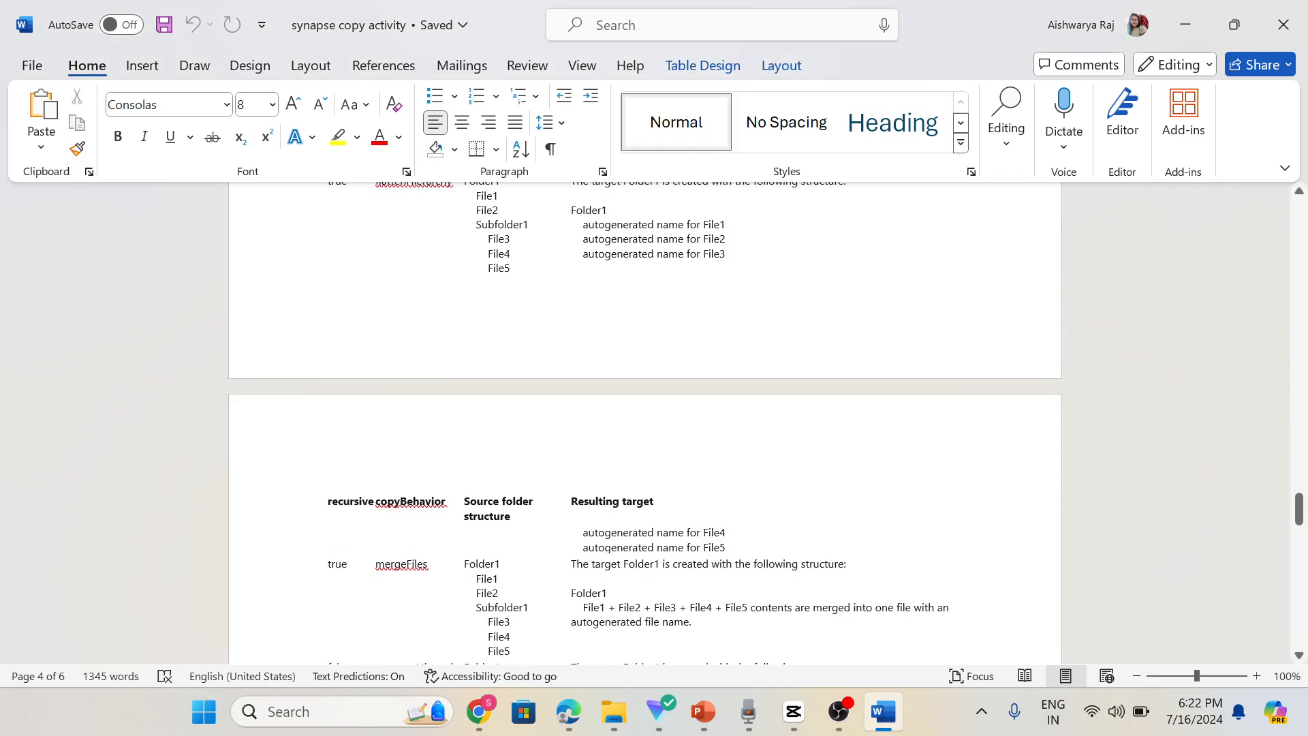
{"action": "scroll", "coordinate": [645, 422], "scroll_direction": "down", "scroll_amount": 13}
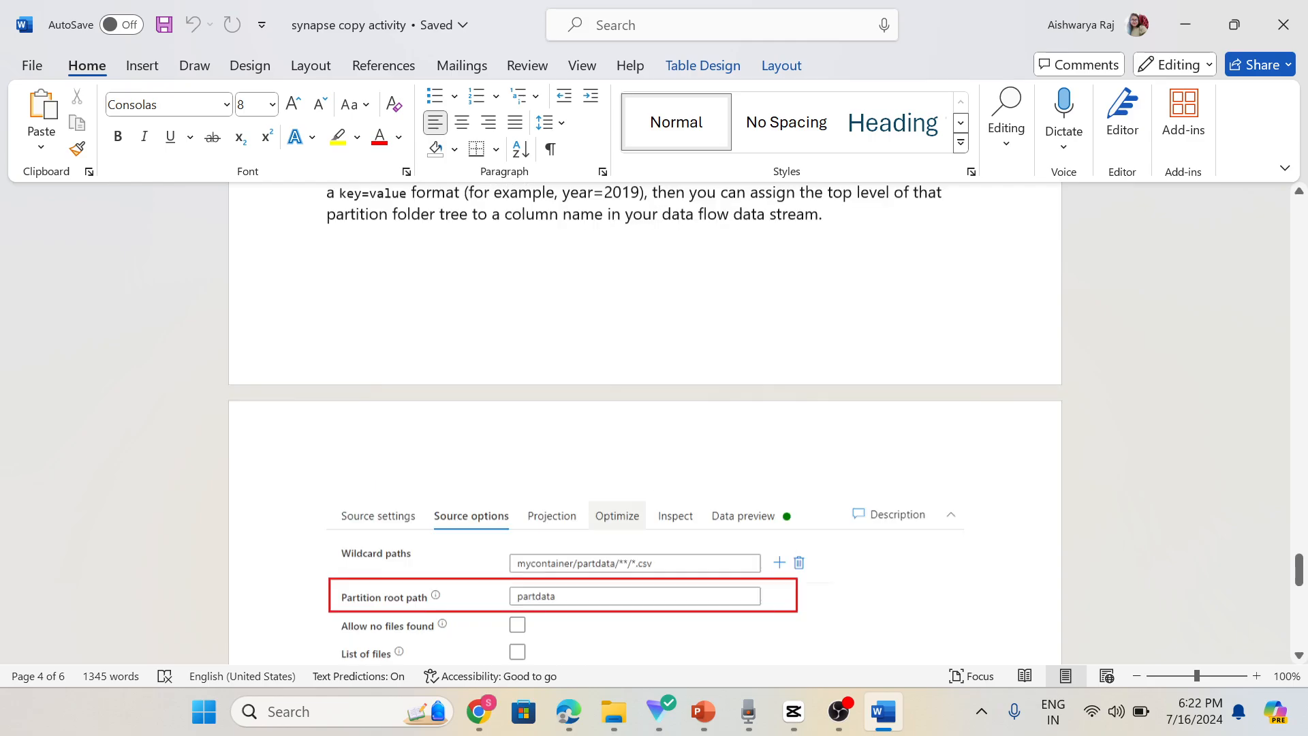
{"action": "scroll", "coordinate": [645, 422], "scroll_direction": "up", "scroll_amount": 5}
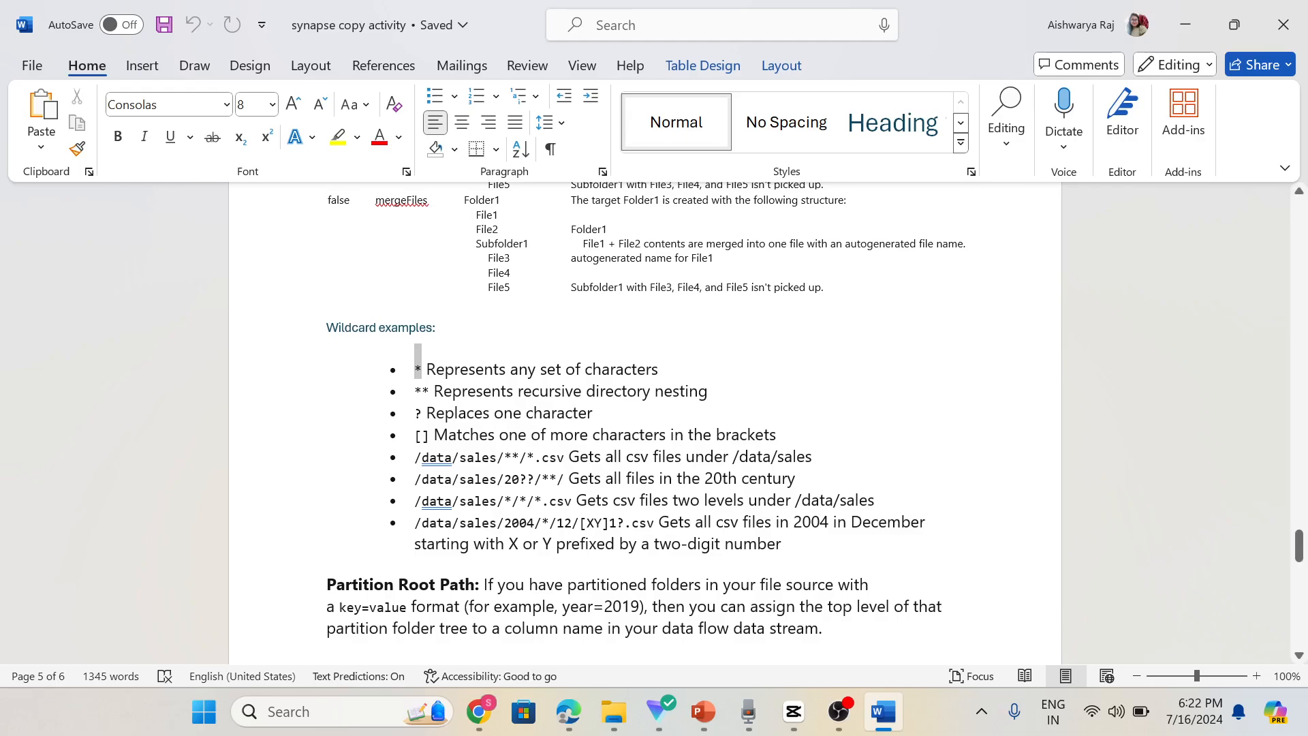
{"action": "left_click", "coordinate": [415, 367]}
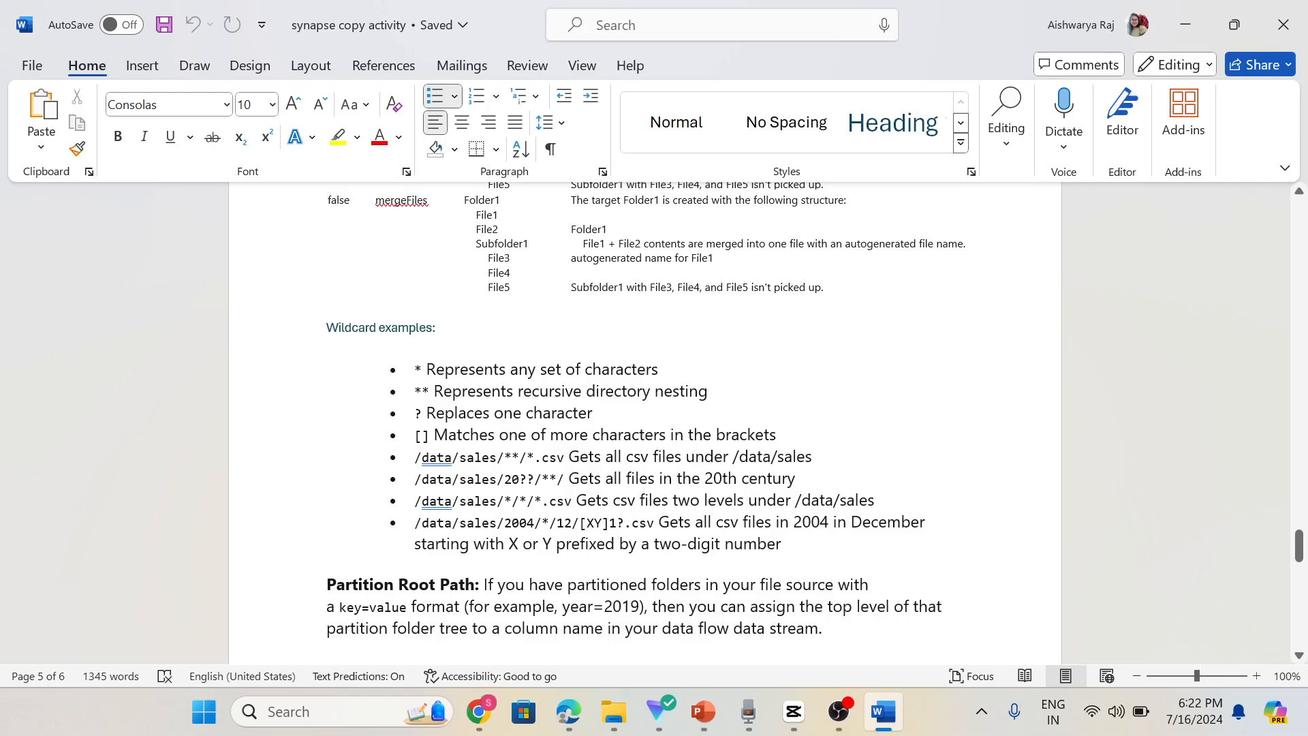
{"action": "left_click_drag", "start_coordinate": [415, 367], "coordinate": [783, 565]}
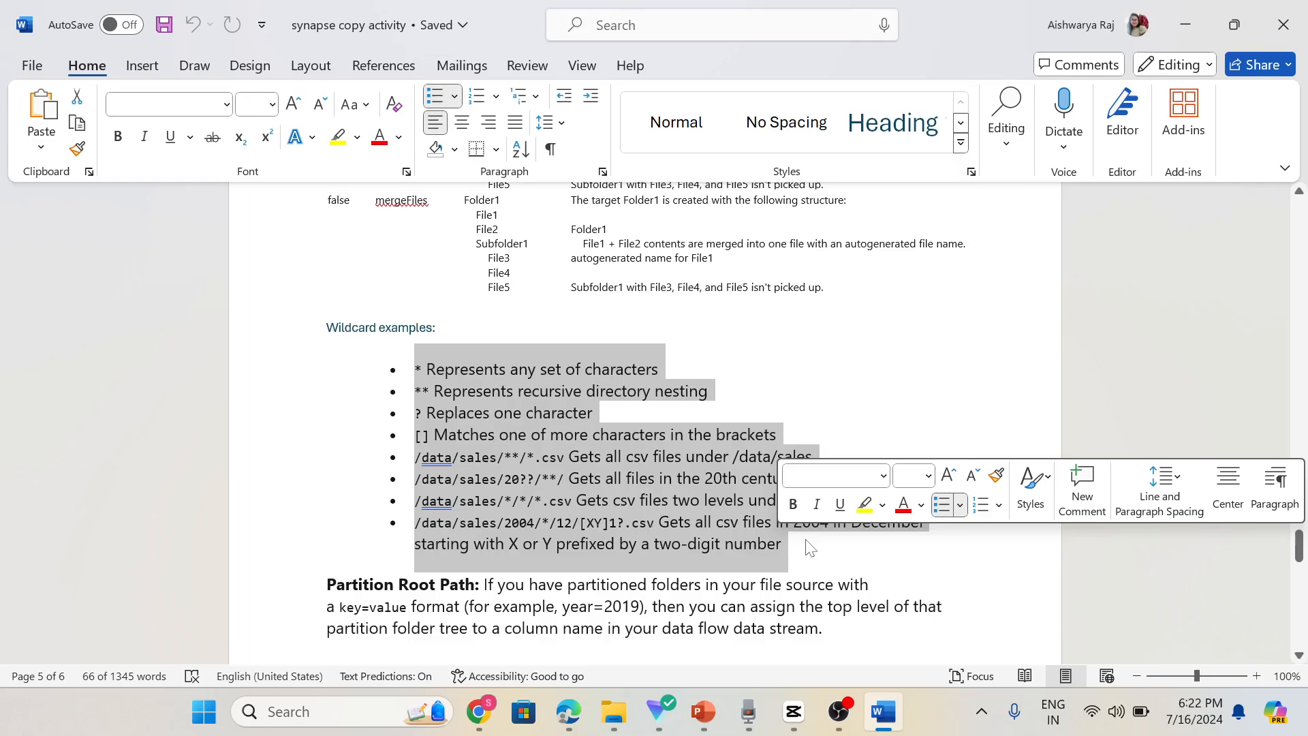